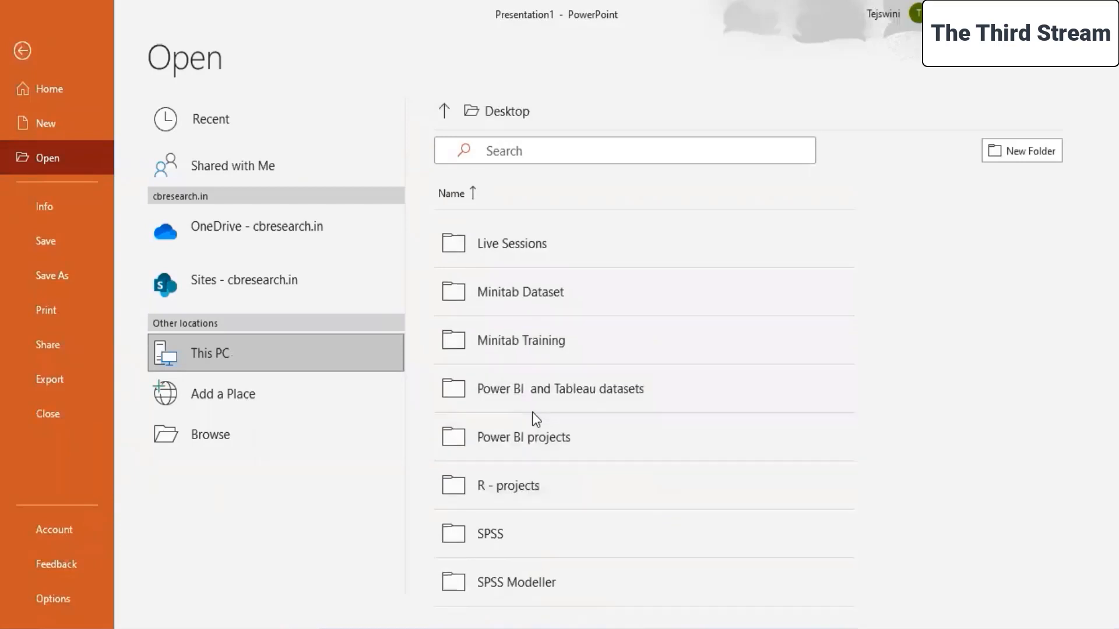
click(508, 285)
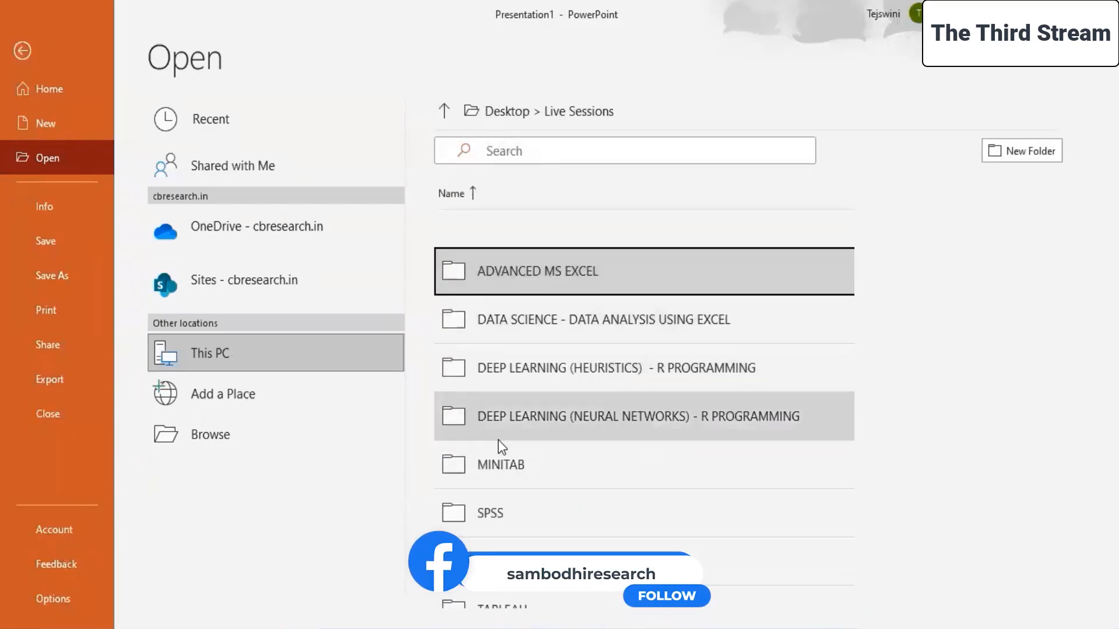
scroll(488, 488, down, 1)
click(508, 526)
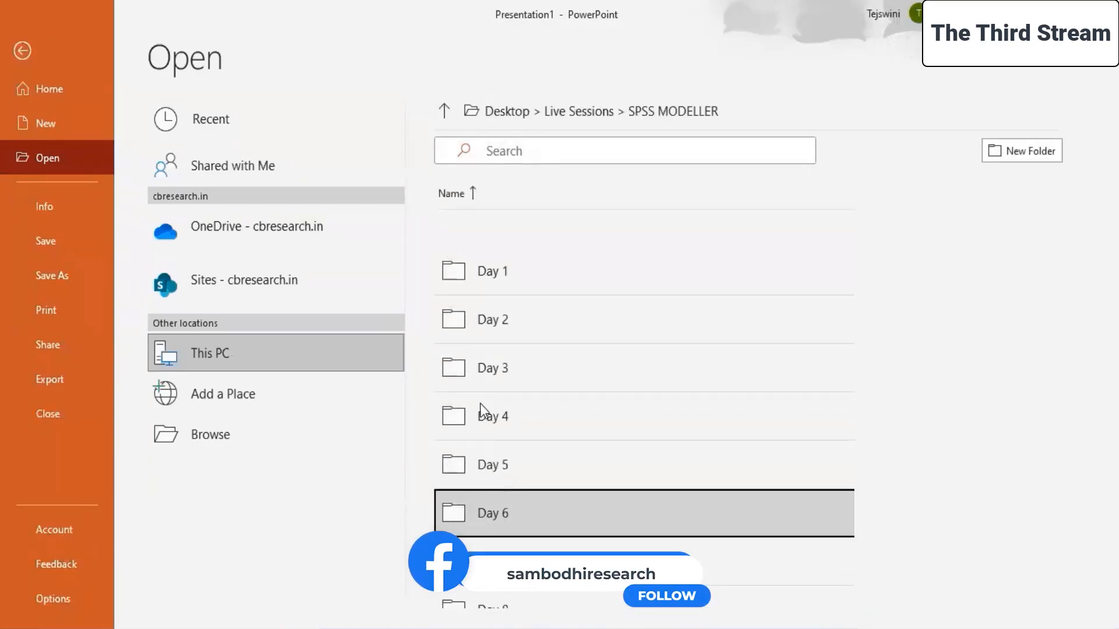
scroll(488, 533, down, 3)
click(488, 533)
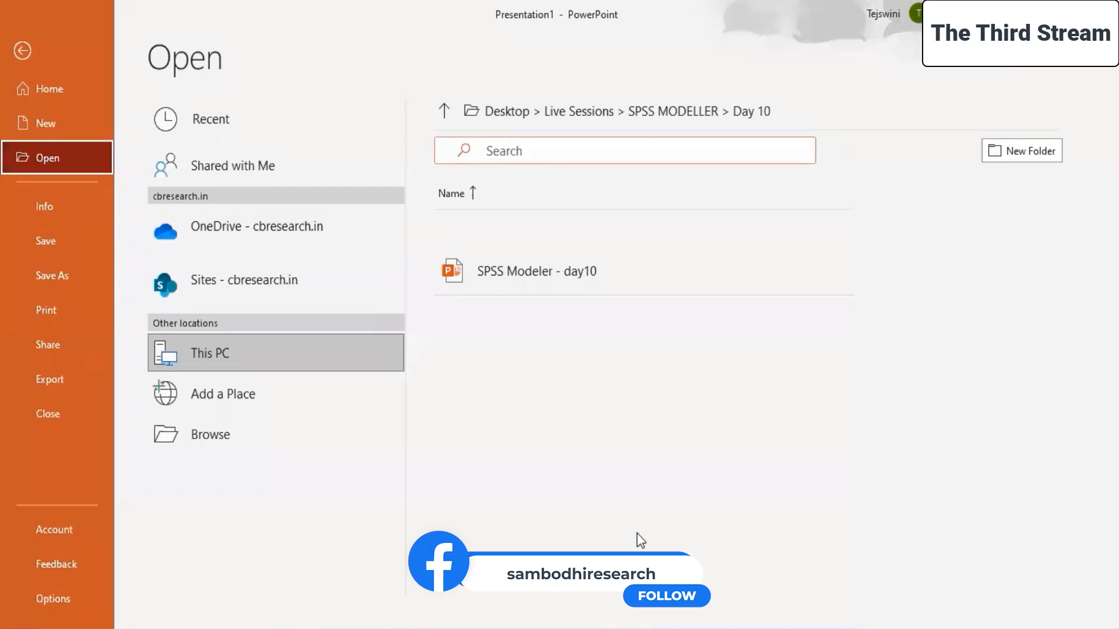
click(17, 50)
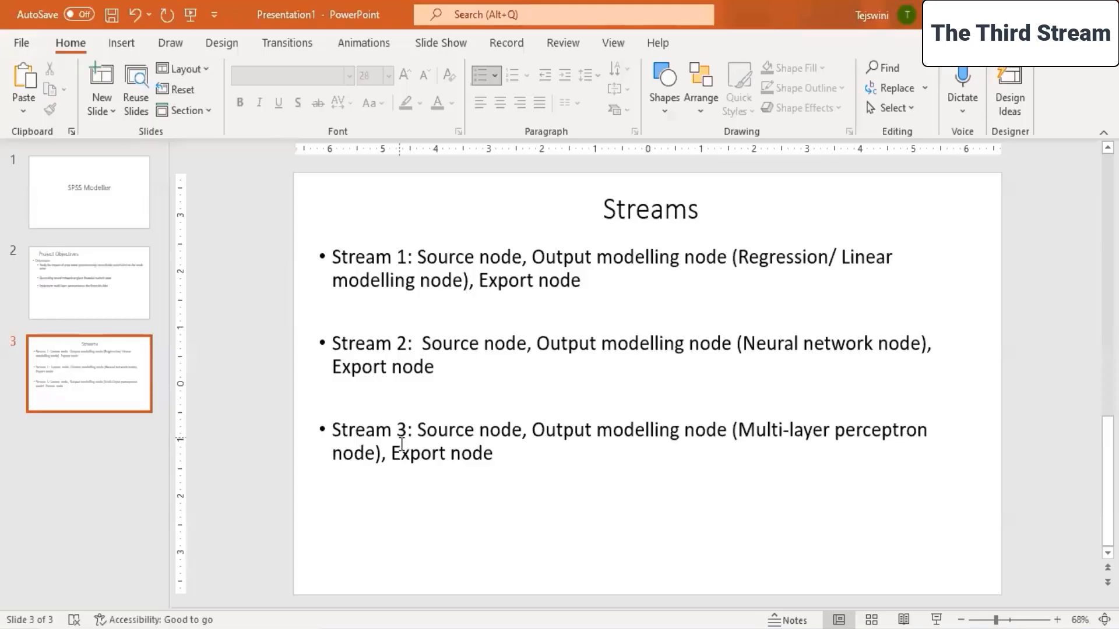
Open the full Save As dialog for the current presentation.
click(21, 43)
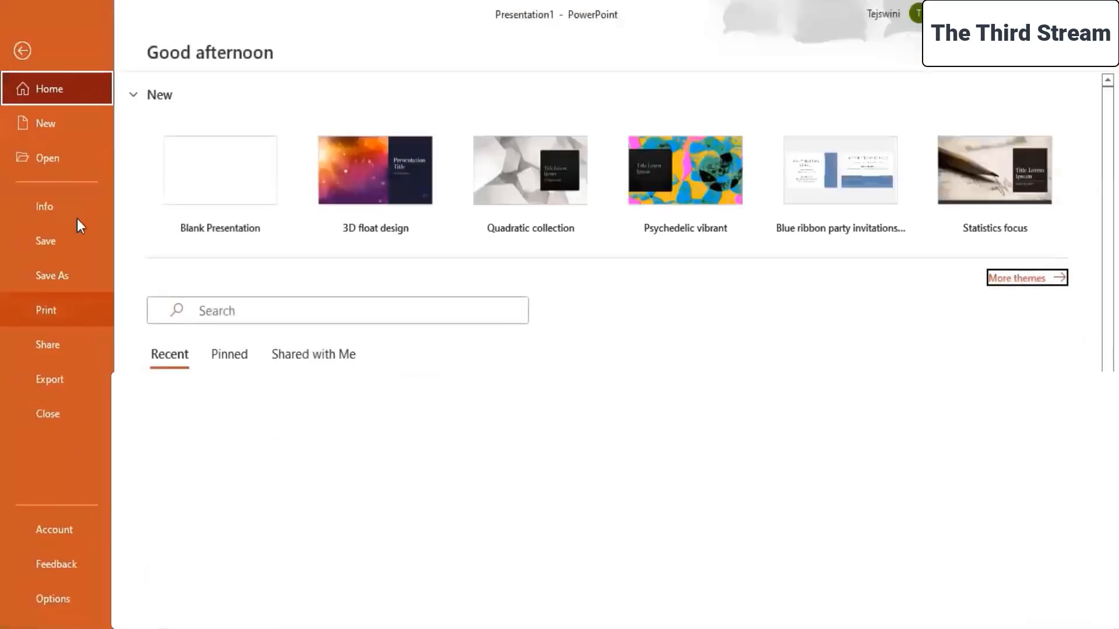
click(71, 274)
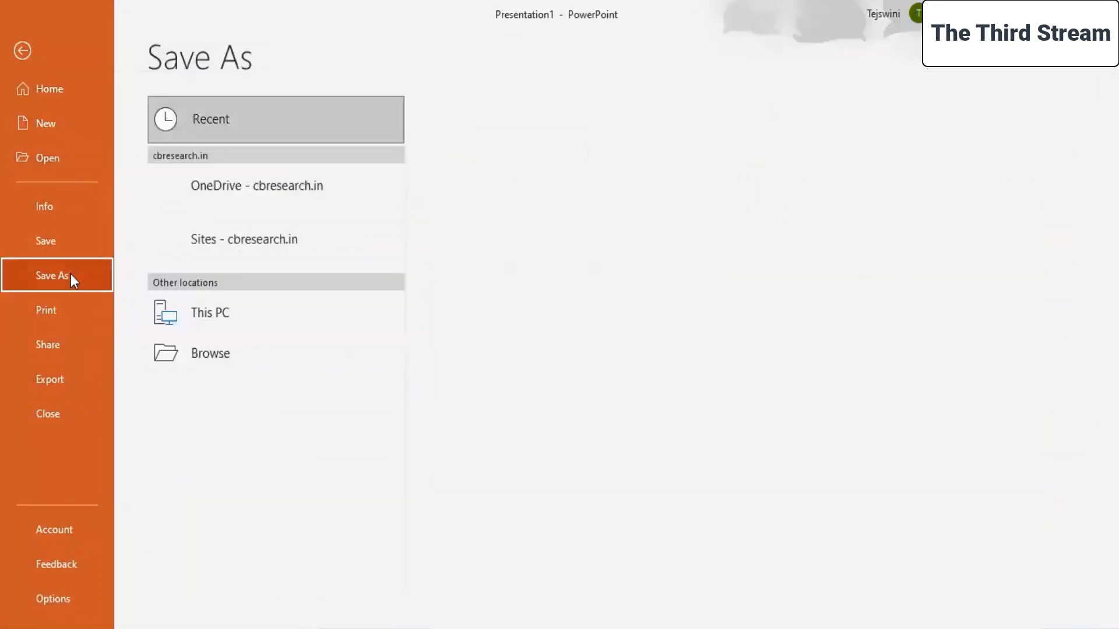
click(205, 313)
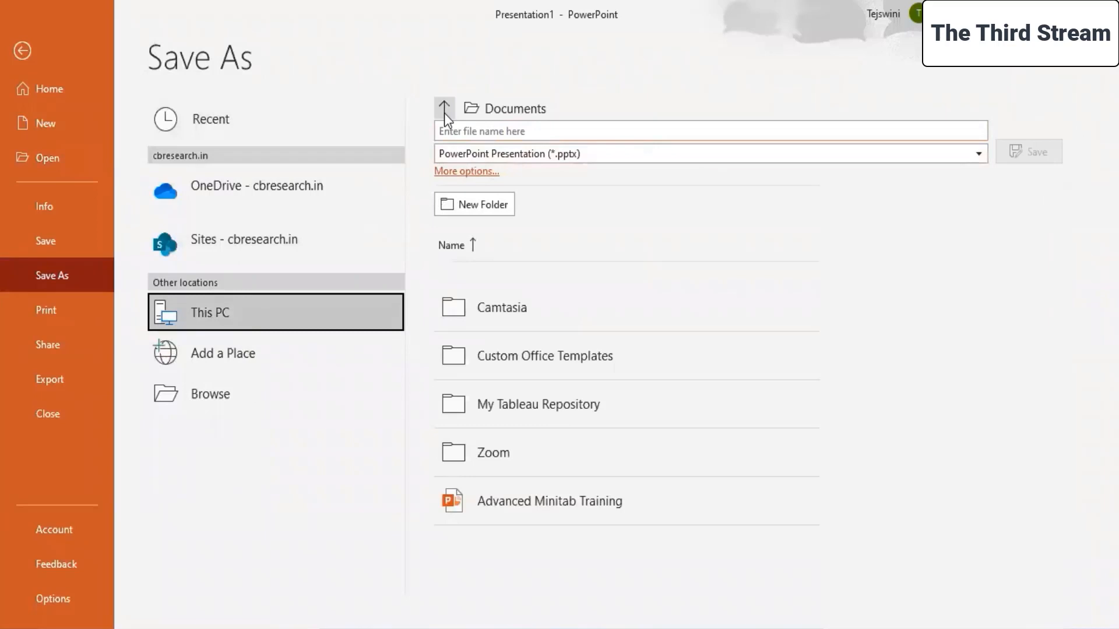
click(444, 114)
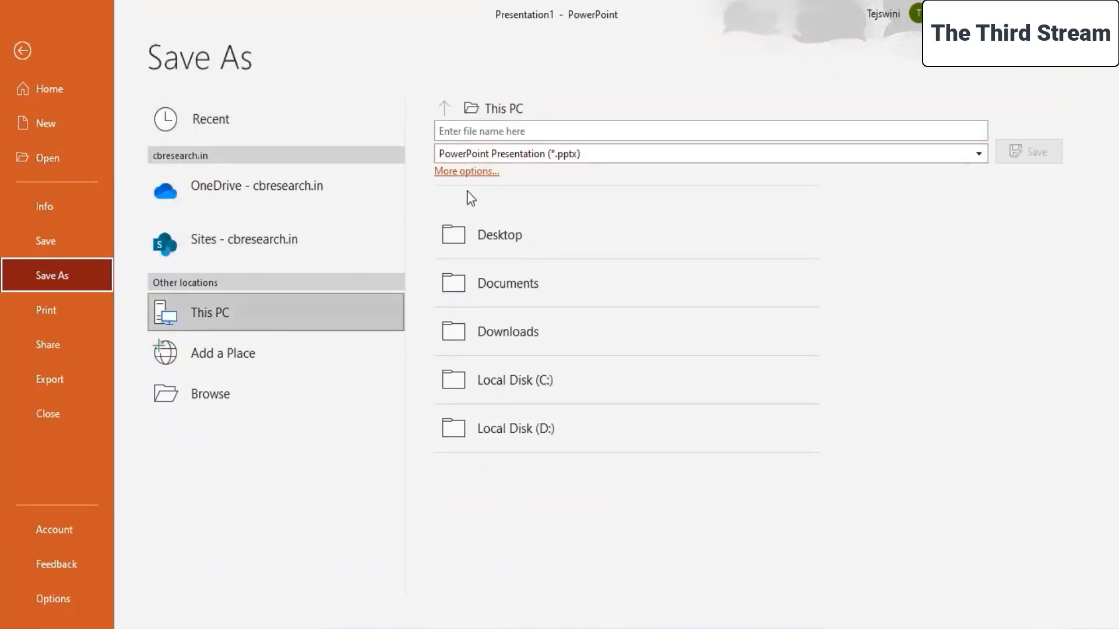
click(466, 172)
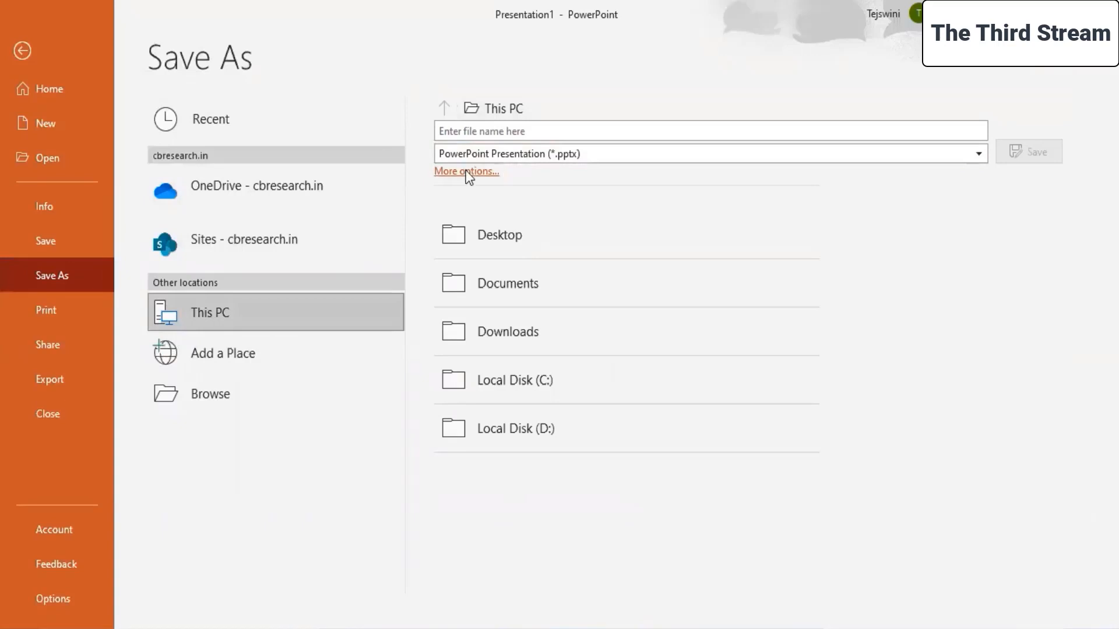
Set the presentation's save location to Desktop > Live Sessions > SPSS MODELLER > Day 10.
click(408, 279)
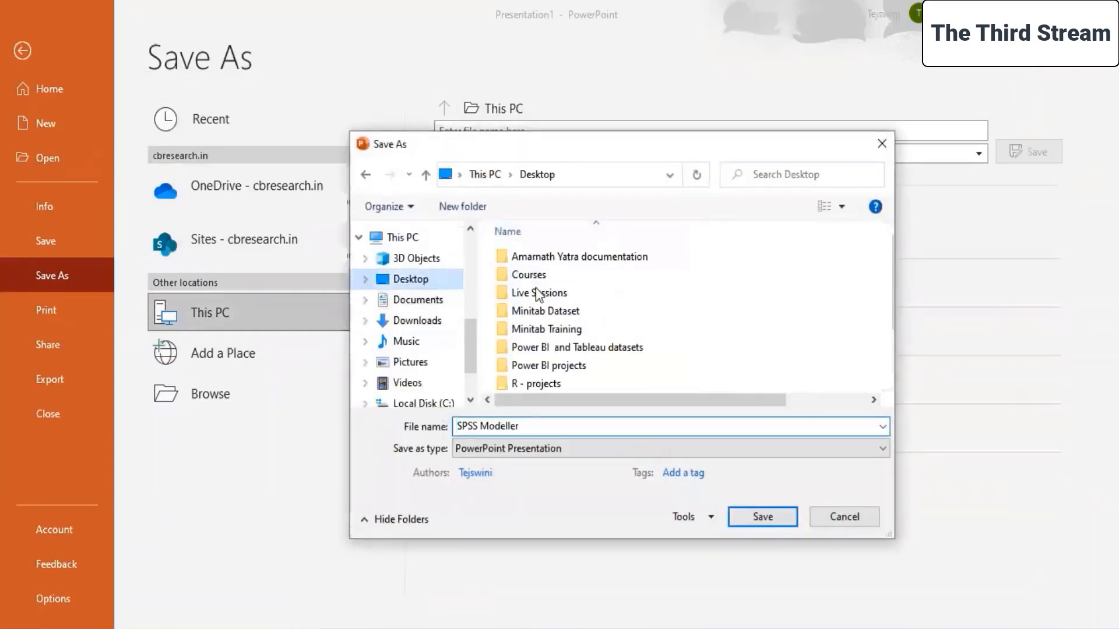
scroll(534, 318, down, 2)
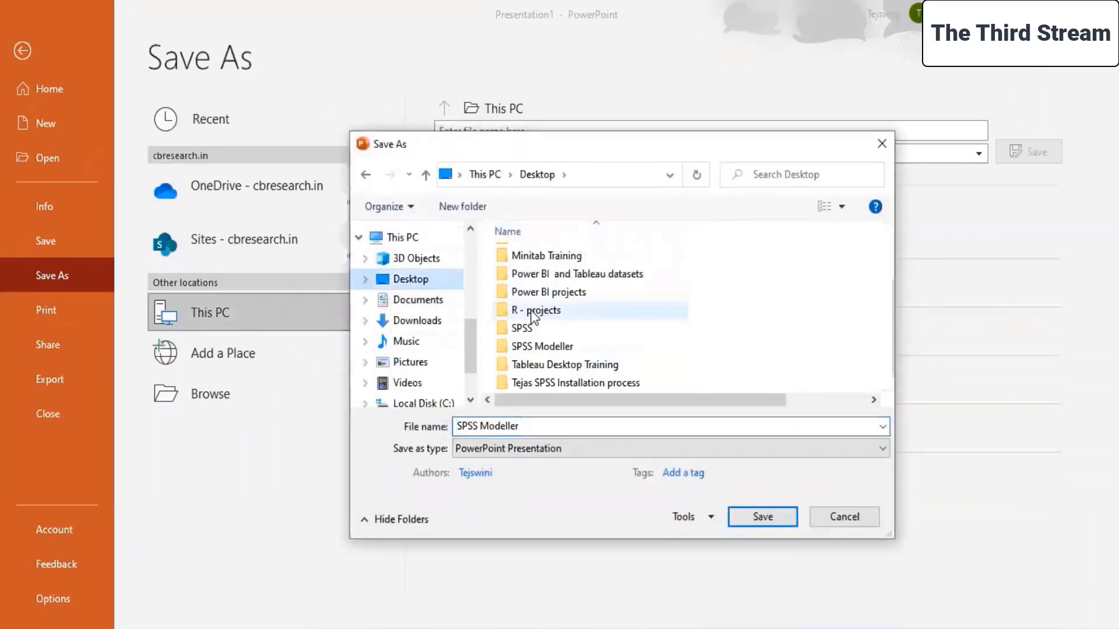
double_click(537, 346)
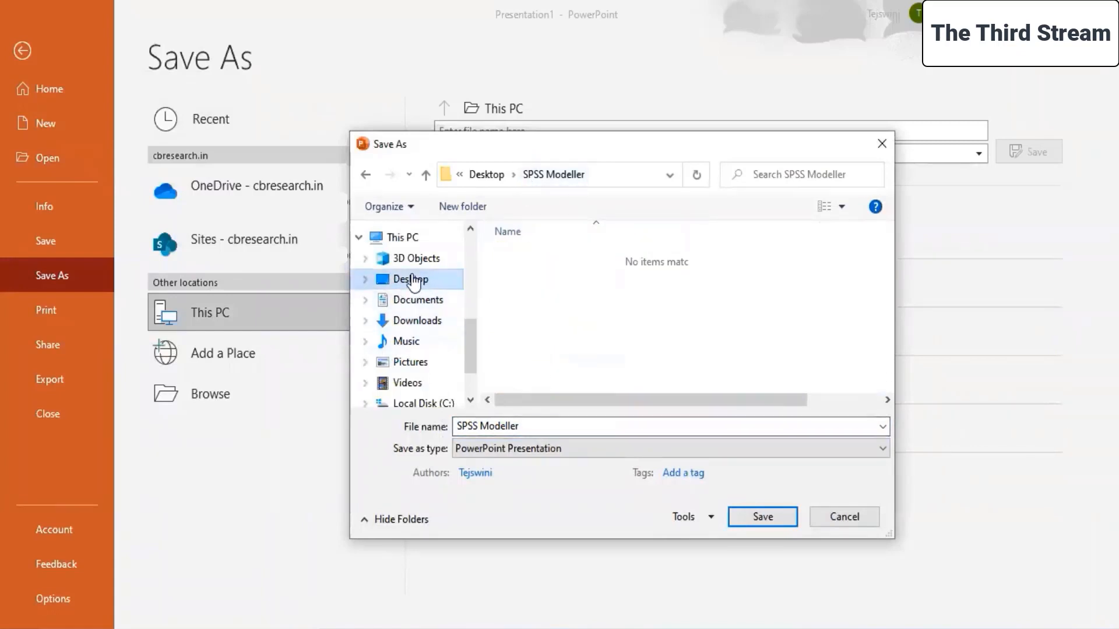
click(408, 279)
double_click(519, 293)
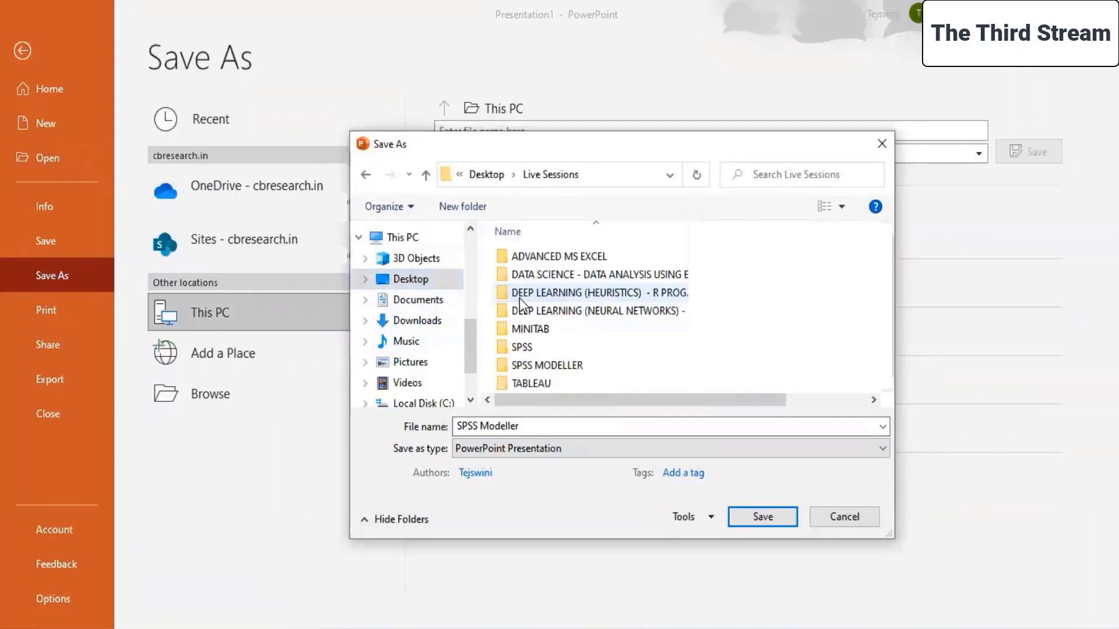
double_click(536, 365)
scroll(536, 365, down, 1)
double_click(525, 366)
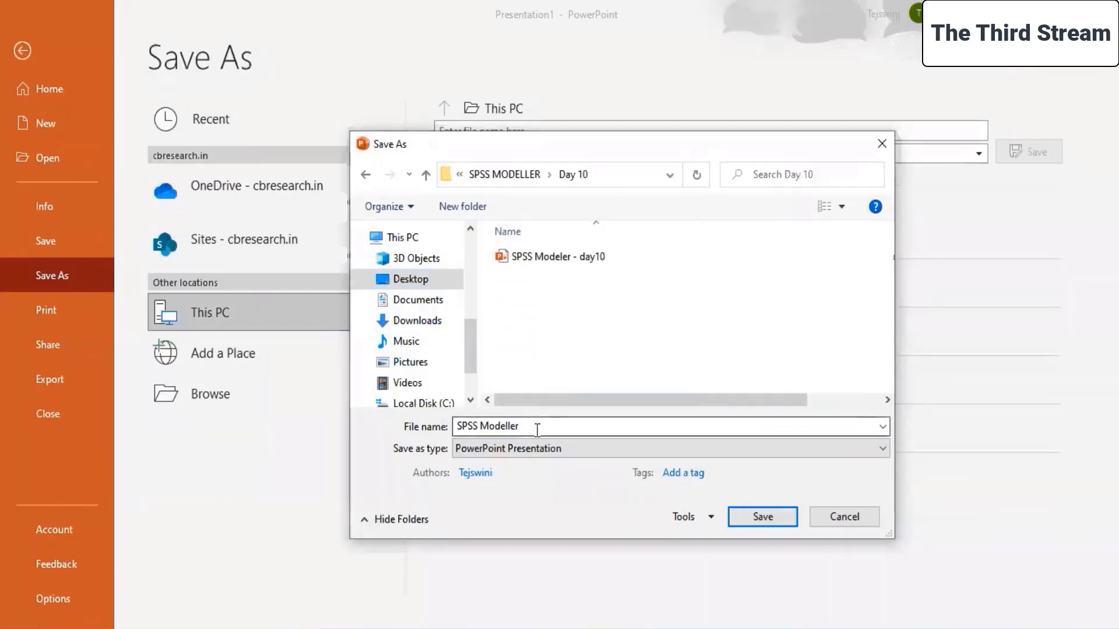
Name the presentation "Project - Financials" and save it as a PowerPoint Presentation.
click(537, 429)
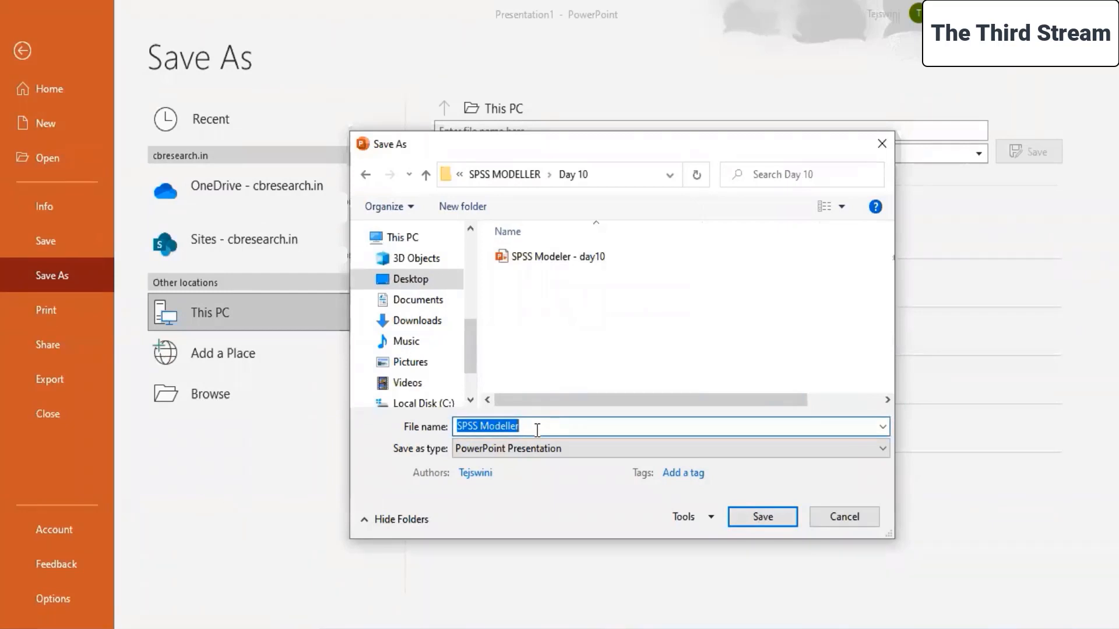
text(Project )
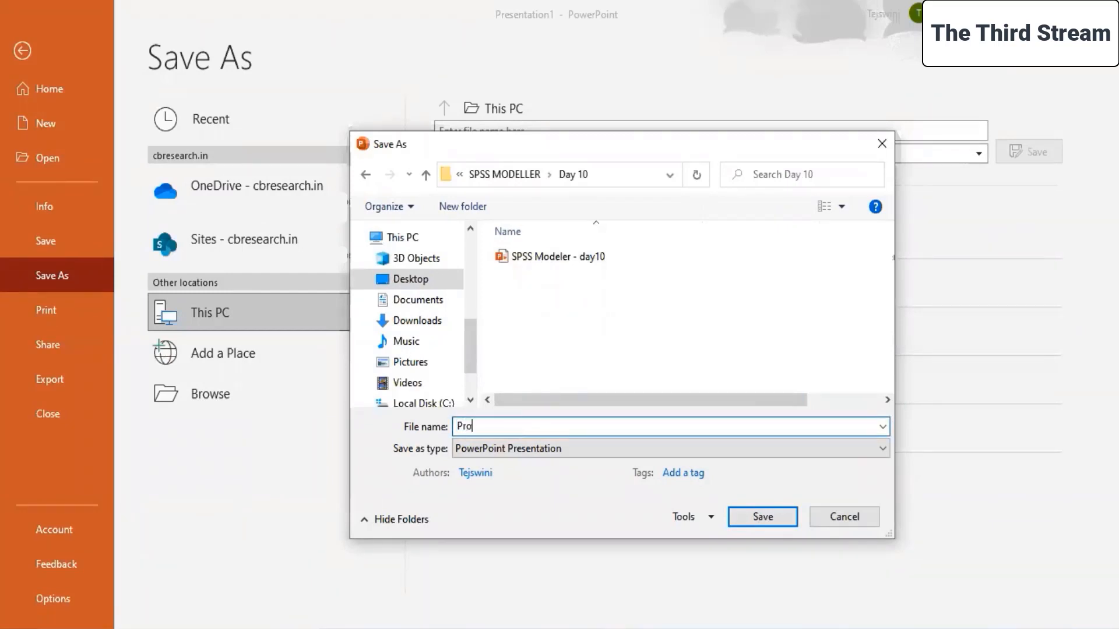
text(- Financials)
click(781, 515)
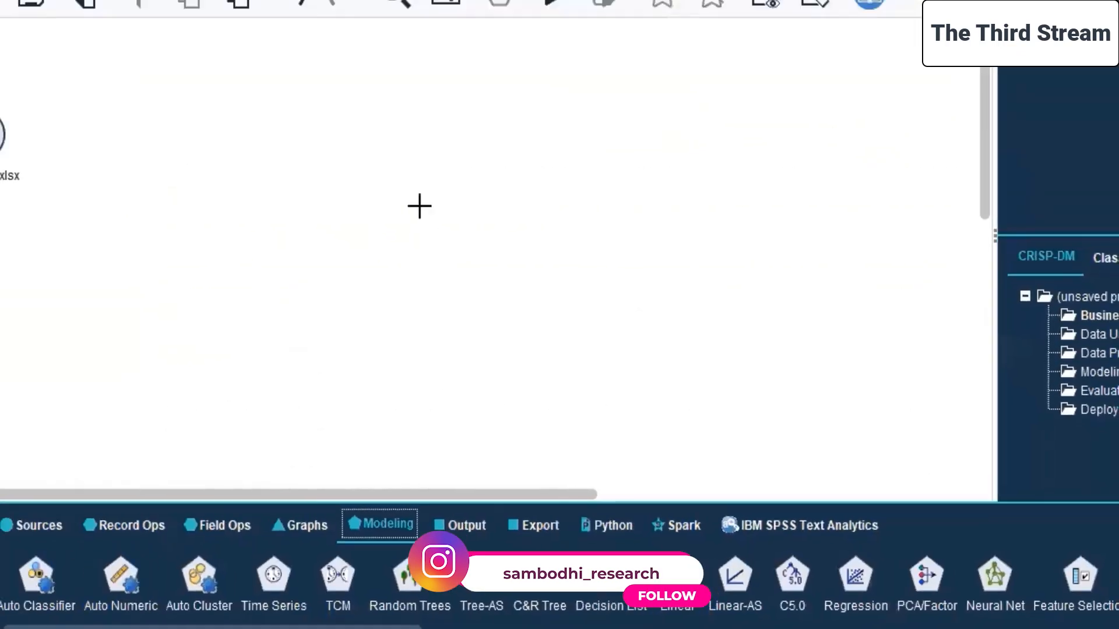
In SPSS Modeler, delete the MultiLayerPerceptron node from the canvas and move the financials.xlsx source node slightly upward.
click(457, 232)
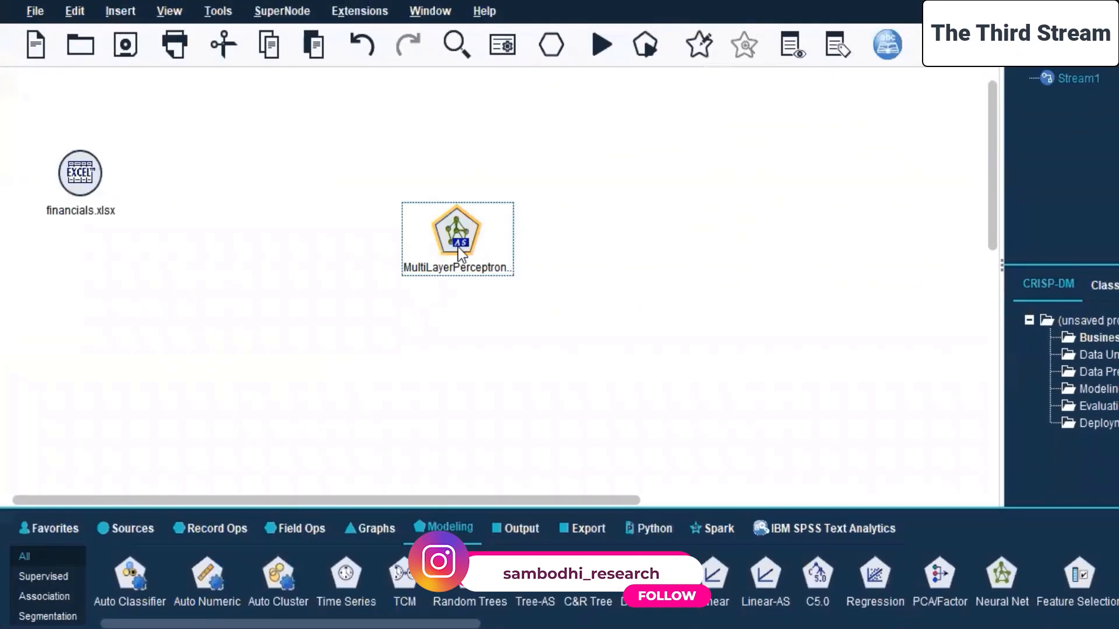
key(Delete)
click(232, 179)
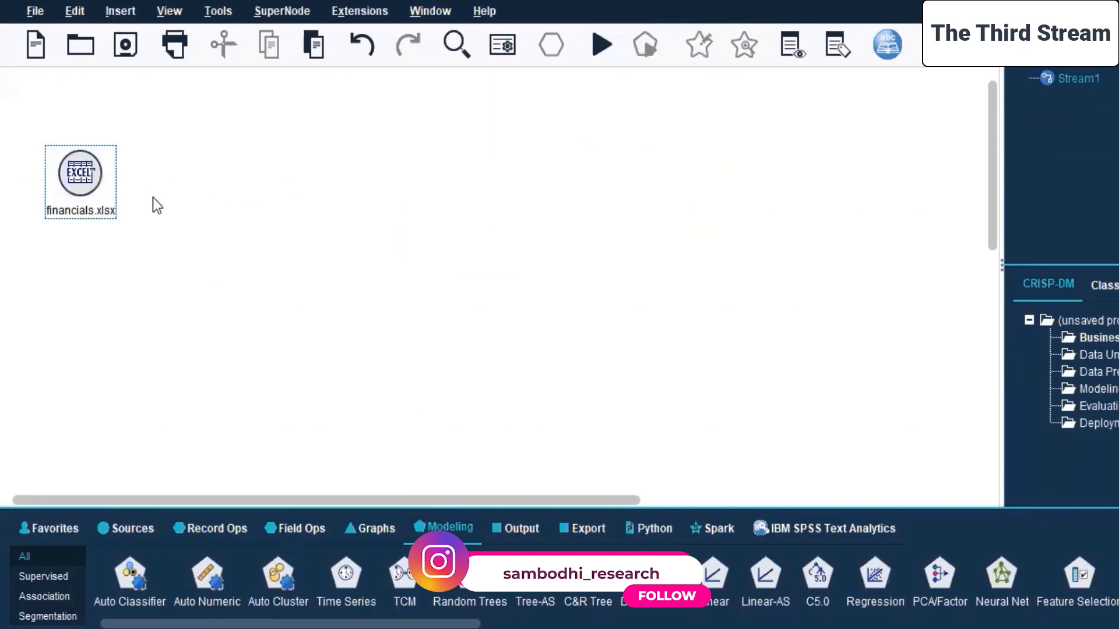
drag(92, 174, 92, 146)
Add a Sort node connected to the financials.xlsx source node and place it a little farther from it.
click(214, 528)
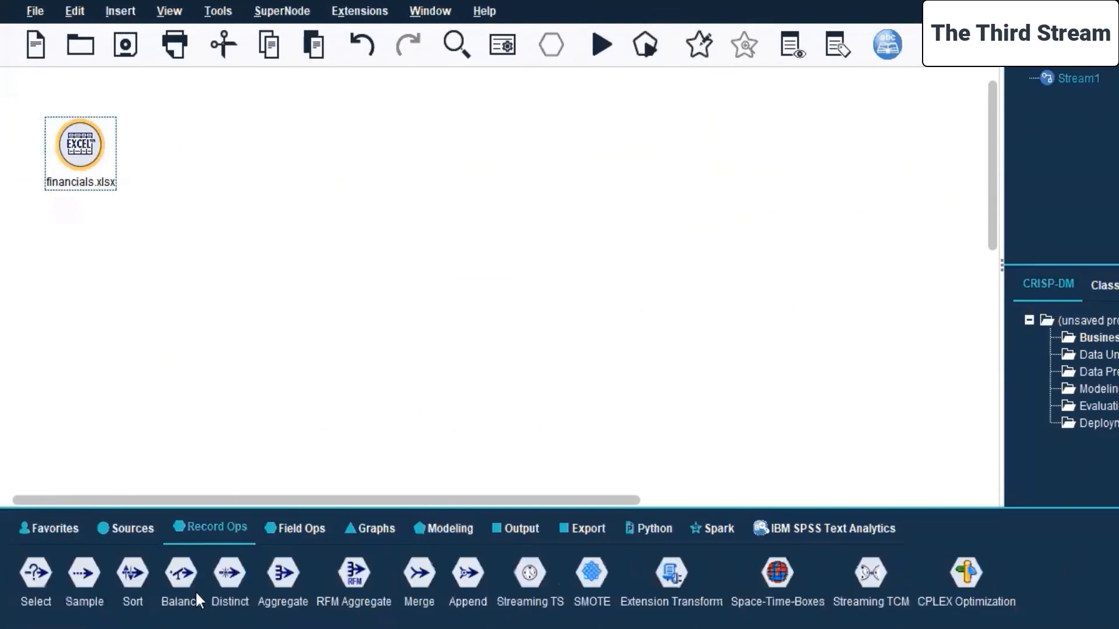
double_click(133, 572)
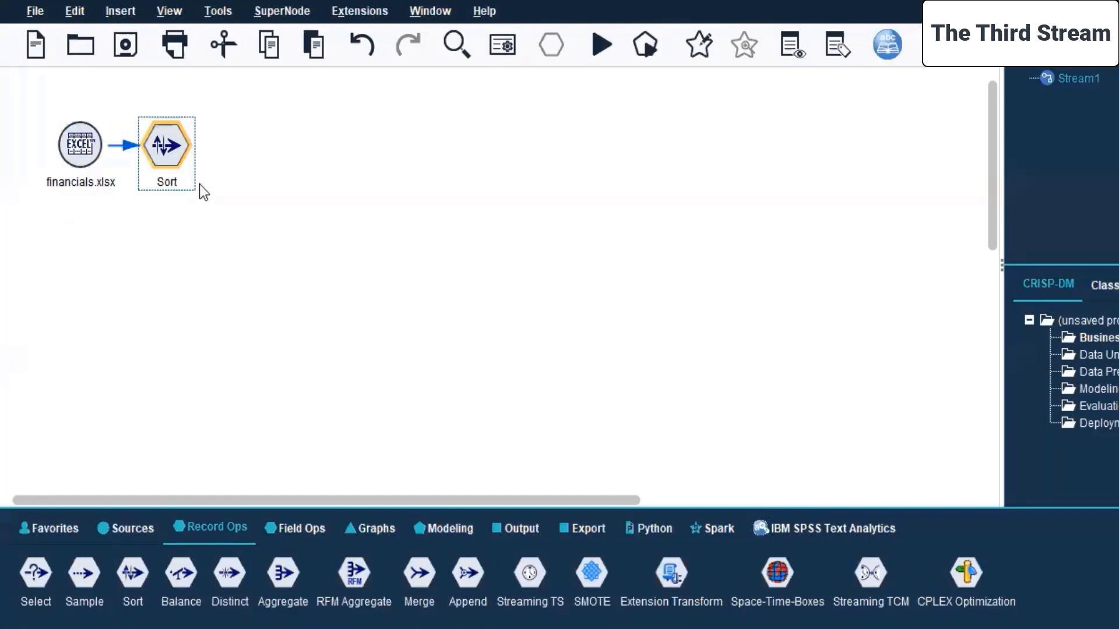
drag(194, 147, 226, 147)
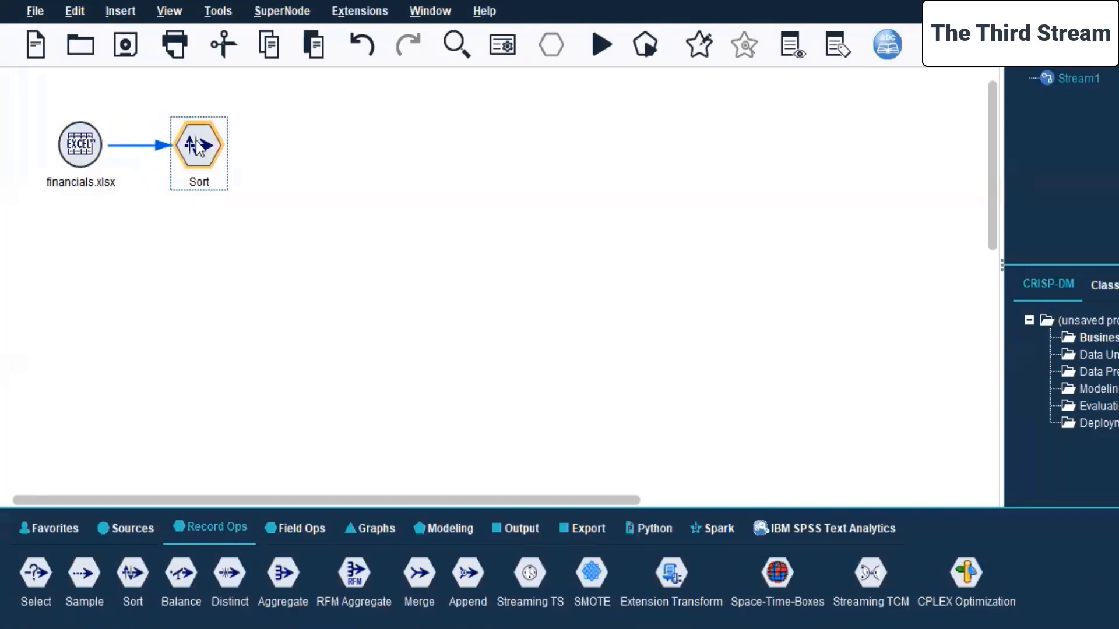
right_click(198, 147)
key(Escape)
Review the financials.xlsx source node's annotation, data, filter and field type settings.
click(87, 144)
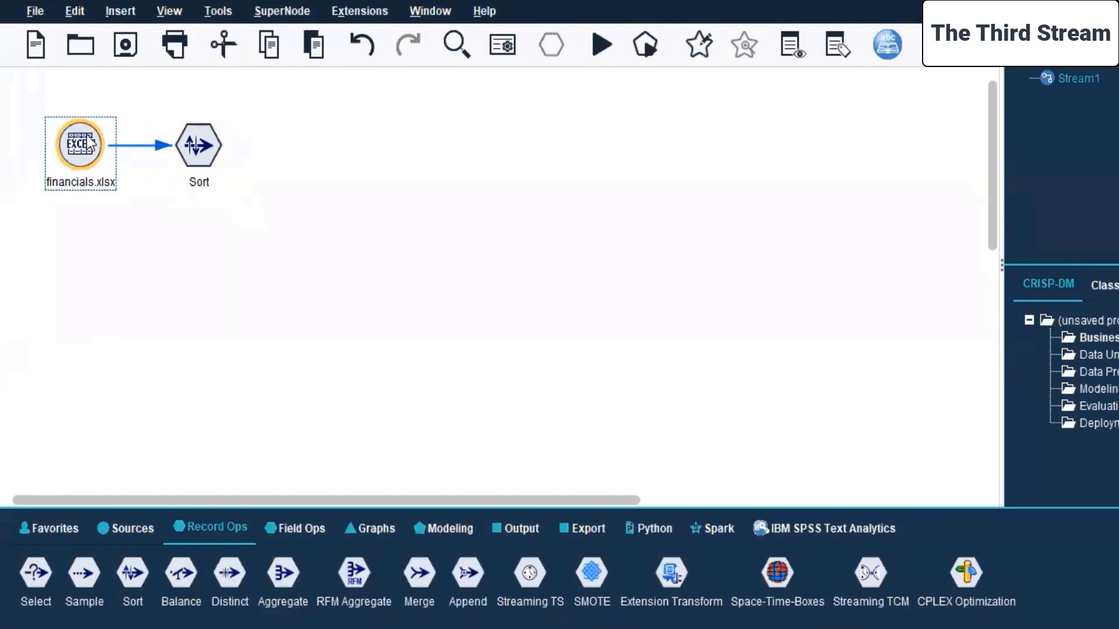
right_click(87, 136)
click(137, 150)
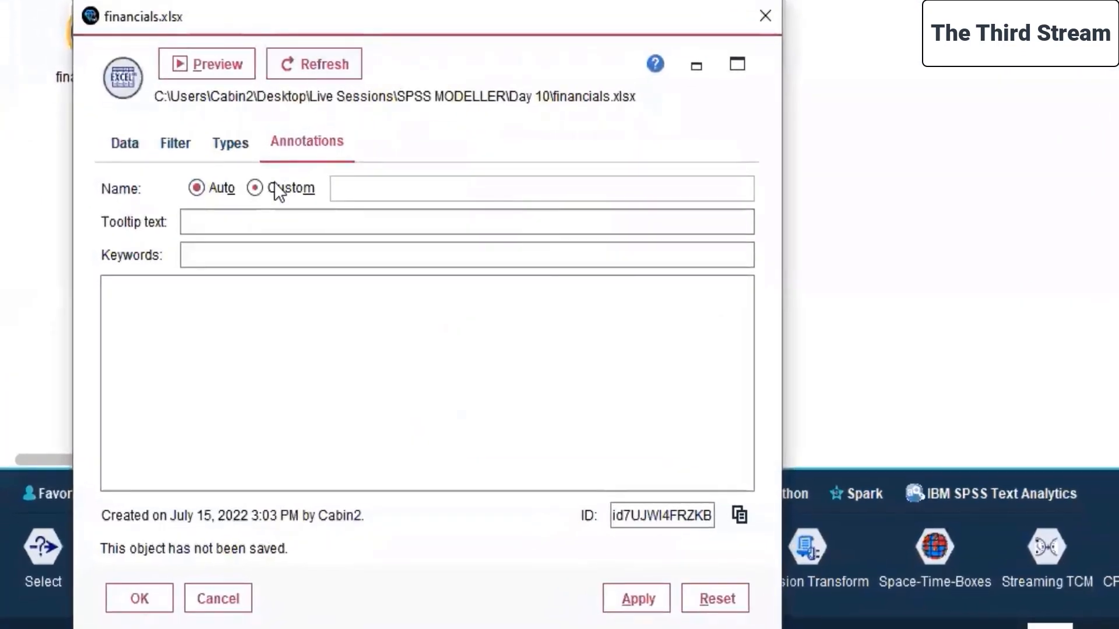
click(143, 142)
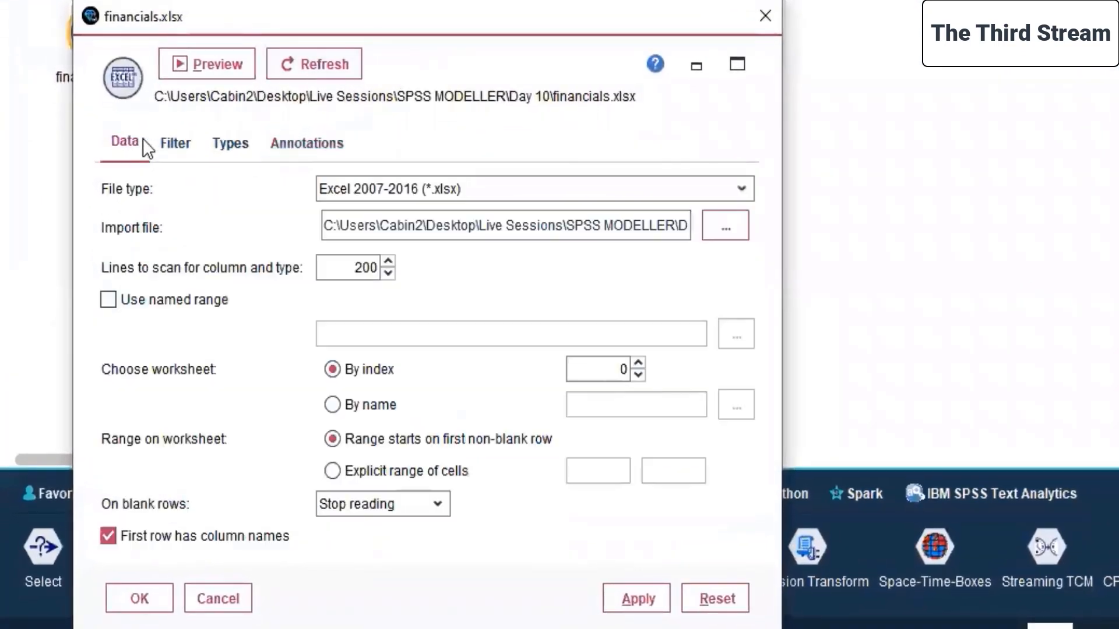
click(185, 143)
click(233, 142)
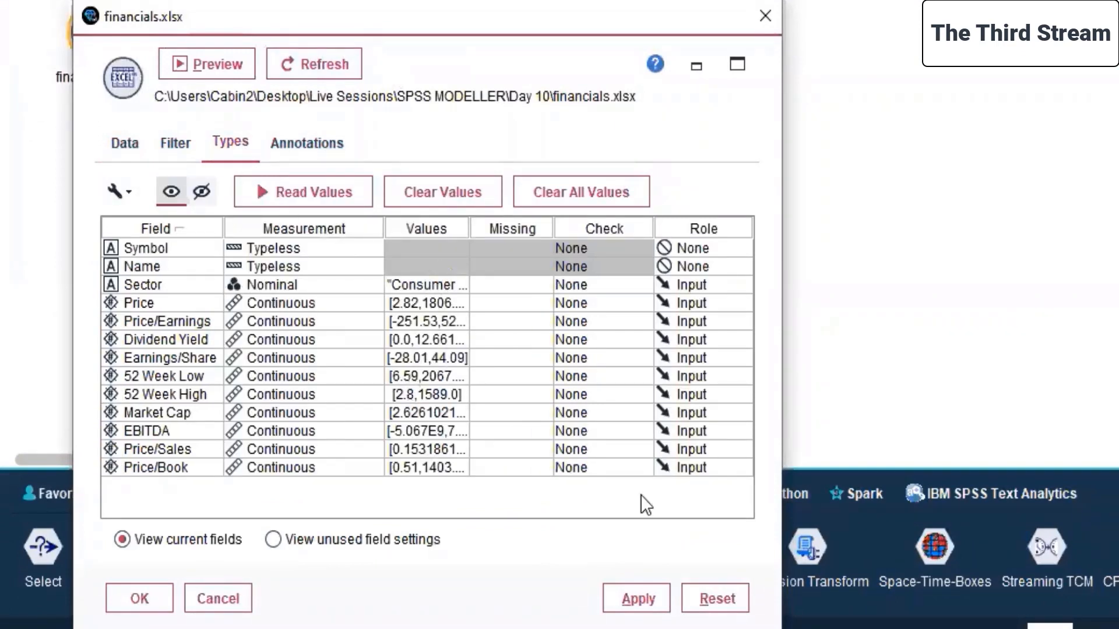
click(156, 597)
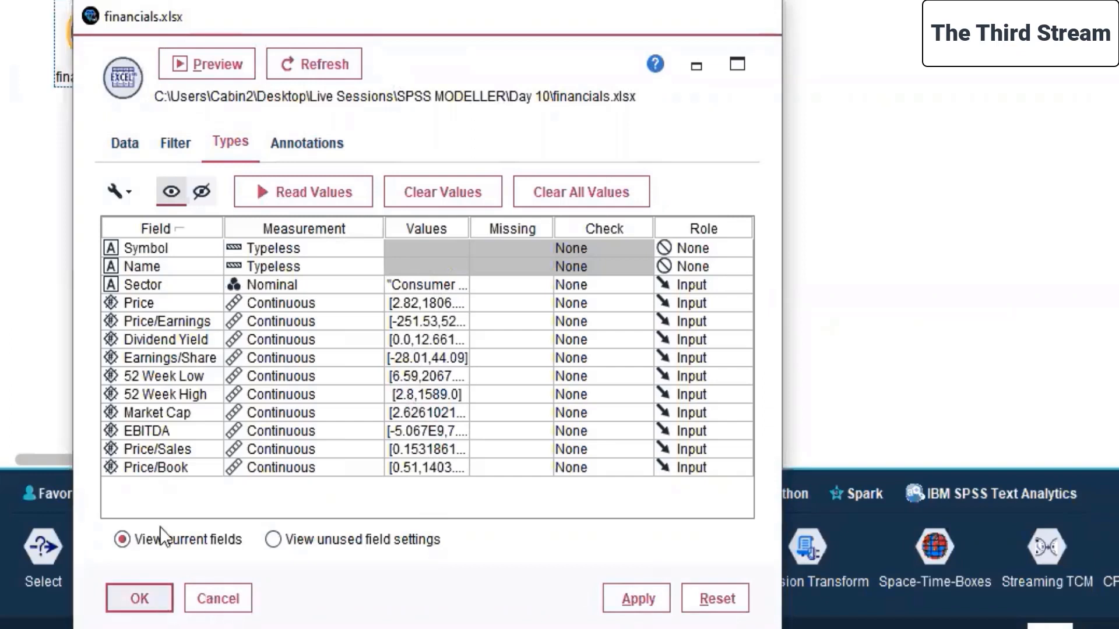
Open the Sort node for editing and review its optimization, annotation and sort settings.
click(235, 32)
right_click(235, 32)
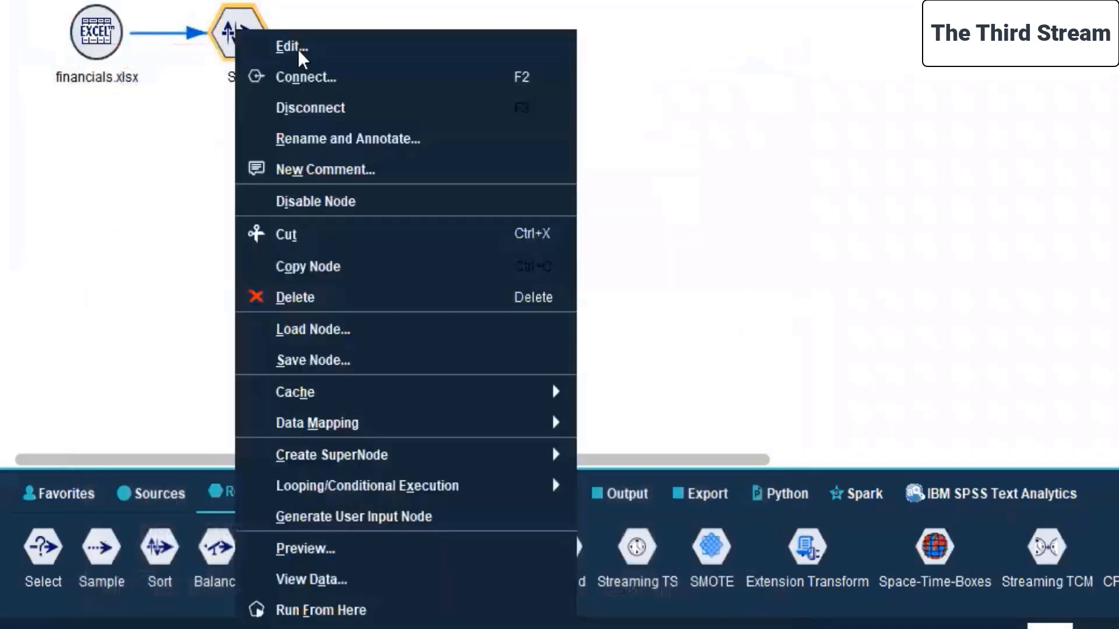
click(291, 44)
click(366, 143)
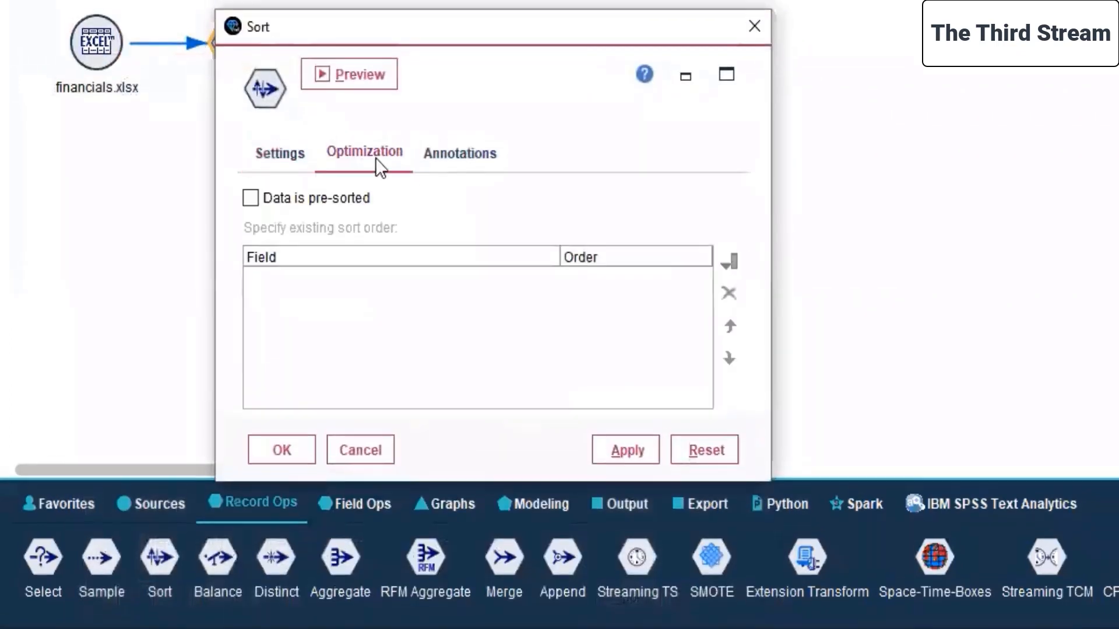
click(459, 144)
click(279, 217)
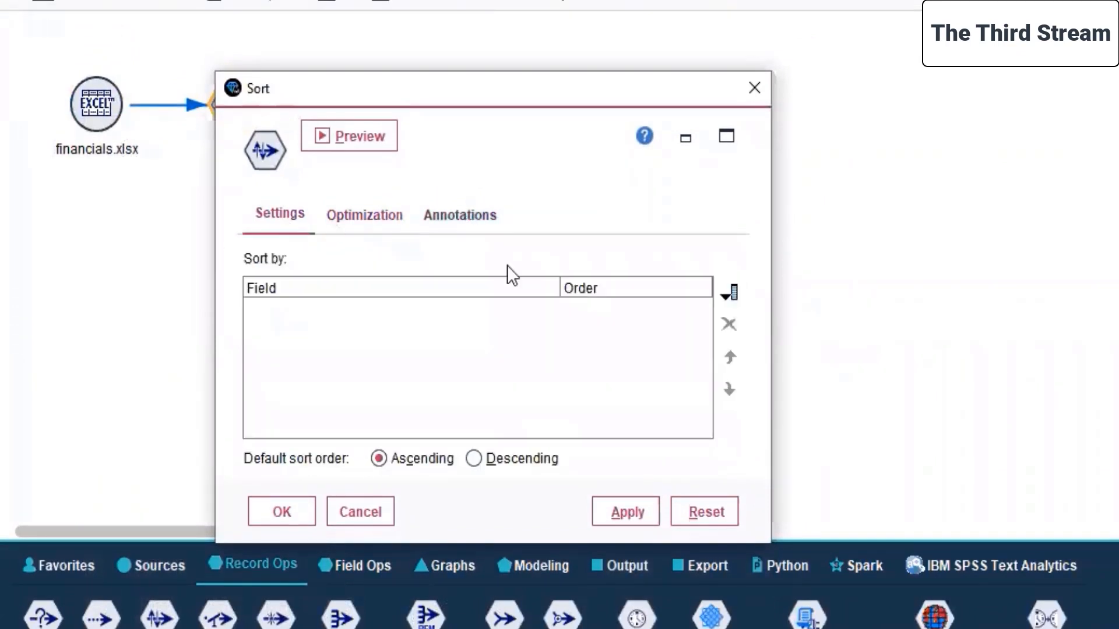
Add Price/Earnings, Price/Sales and Price/Book as the Sort node's sort fields.
click(730, 293)
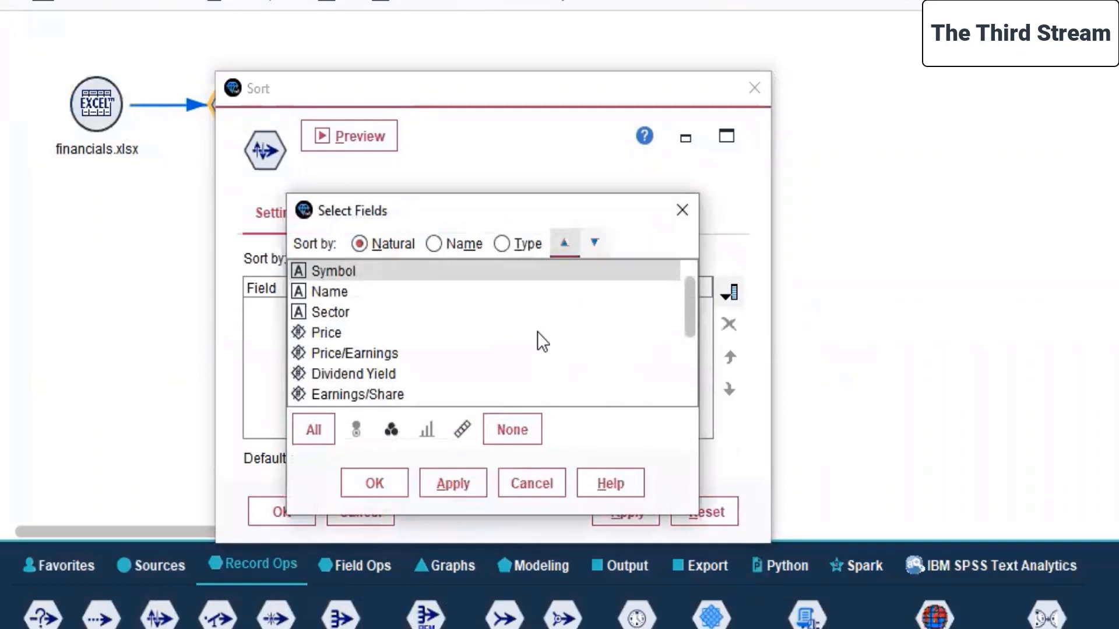
click(398, 353)
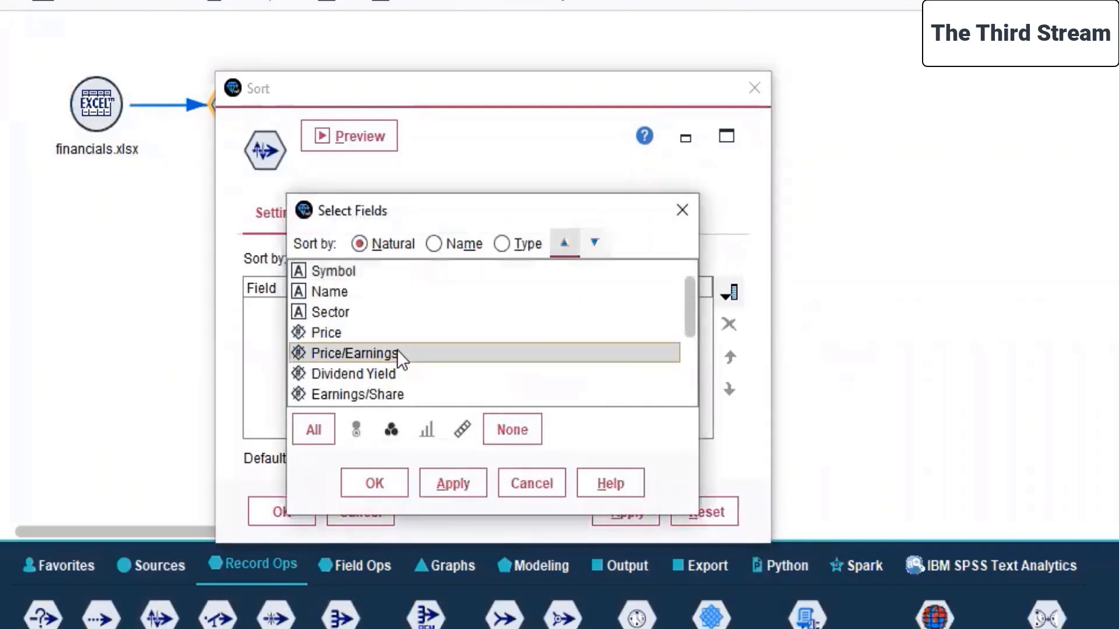
scroll(398, 352, down, 1)
scroll(341, 349, down, 1)
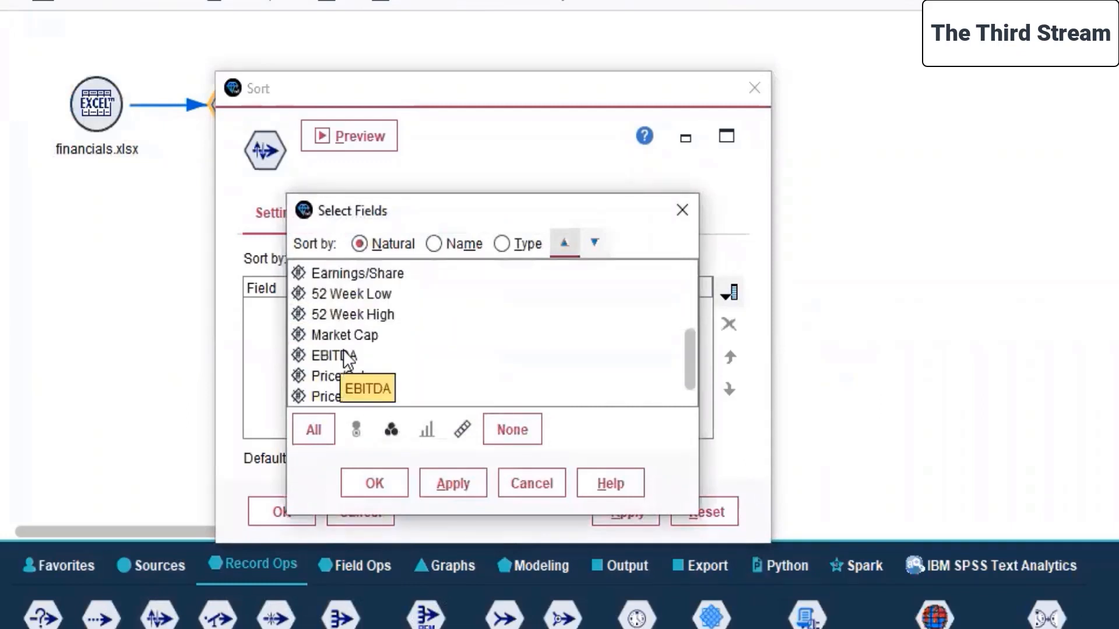
click(328, 373)
ctrl+click(337, 396)
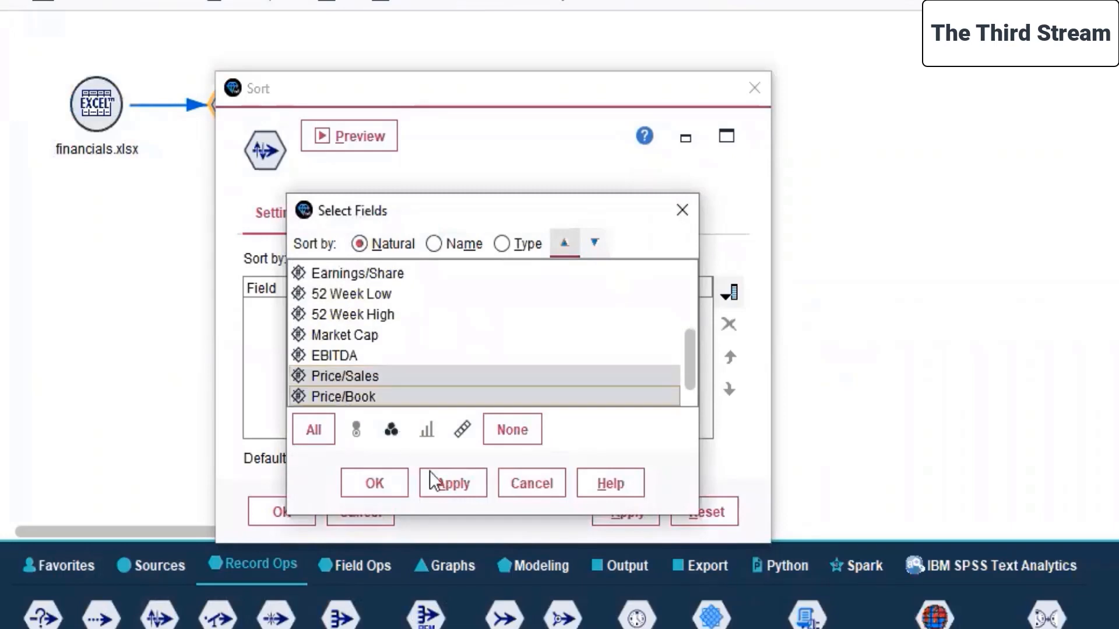
click(453, 484)
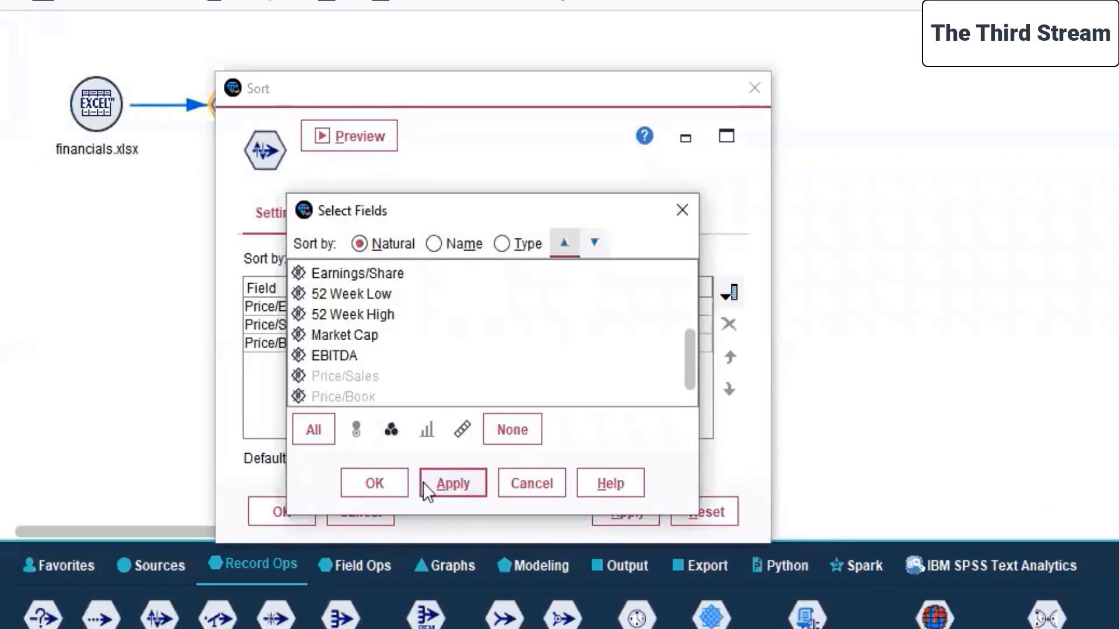
Add Symbol and Price to the Sort node's existing sort fields.
click(373, 484)
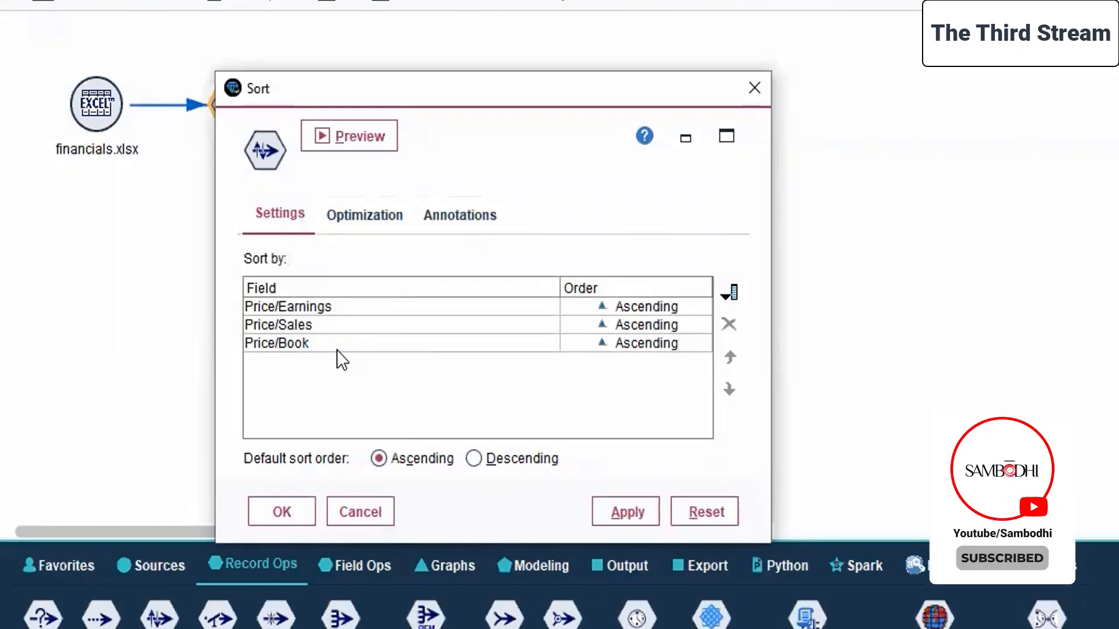
click(731, 295)
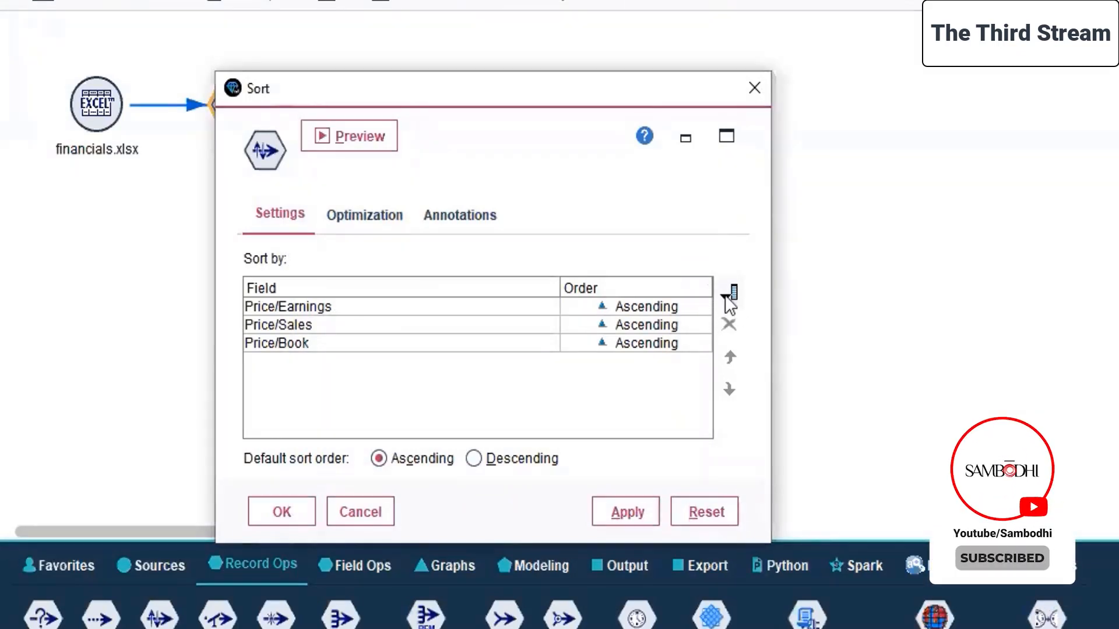
click(389, 332)
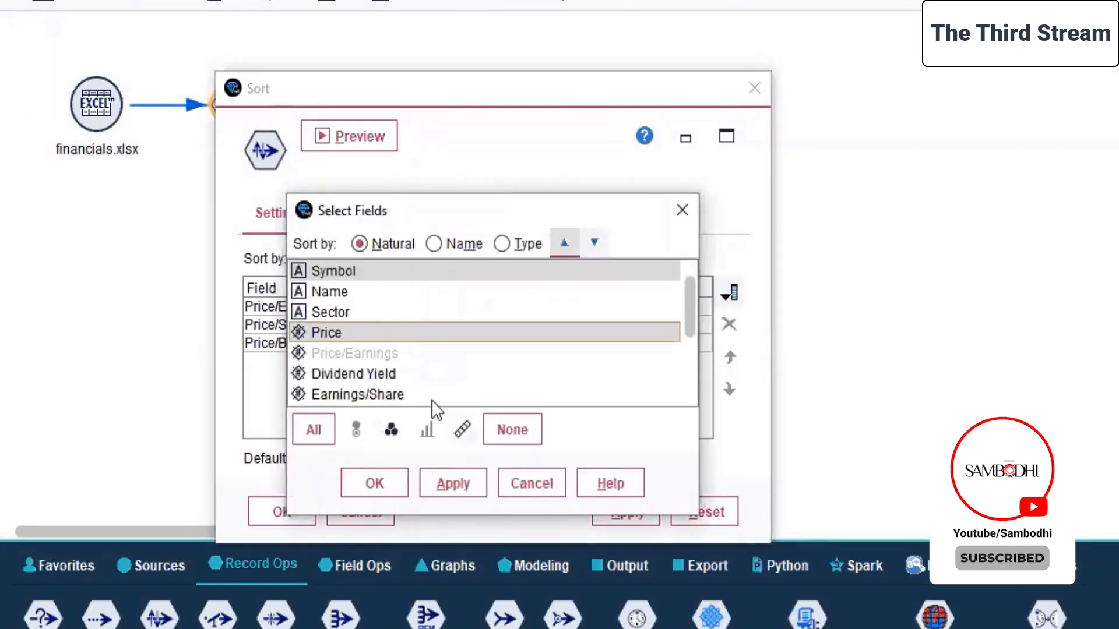
click(455, 485)
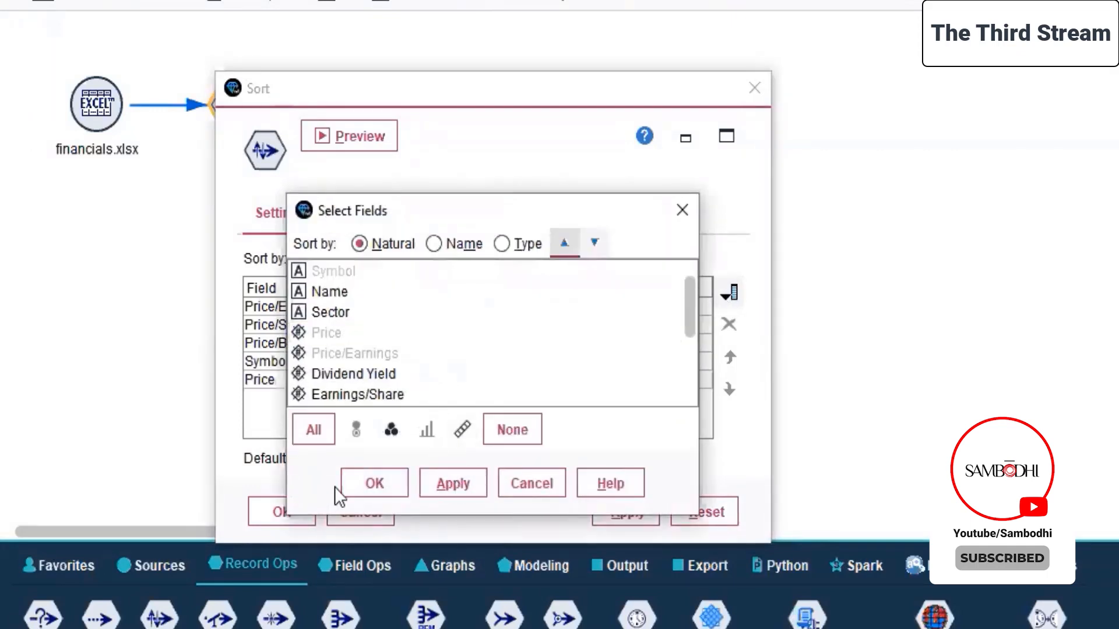
click(344, 485)
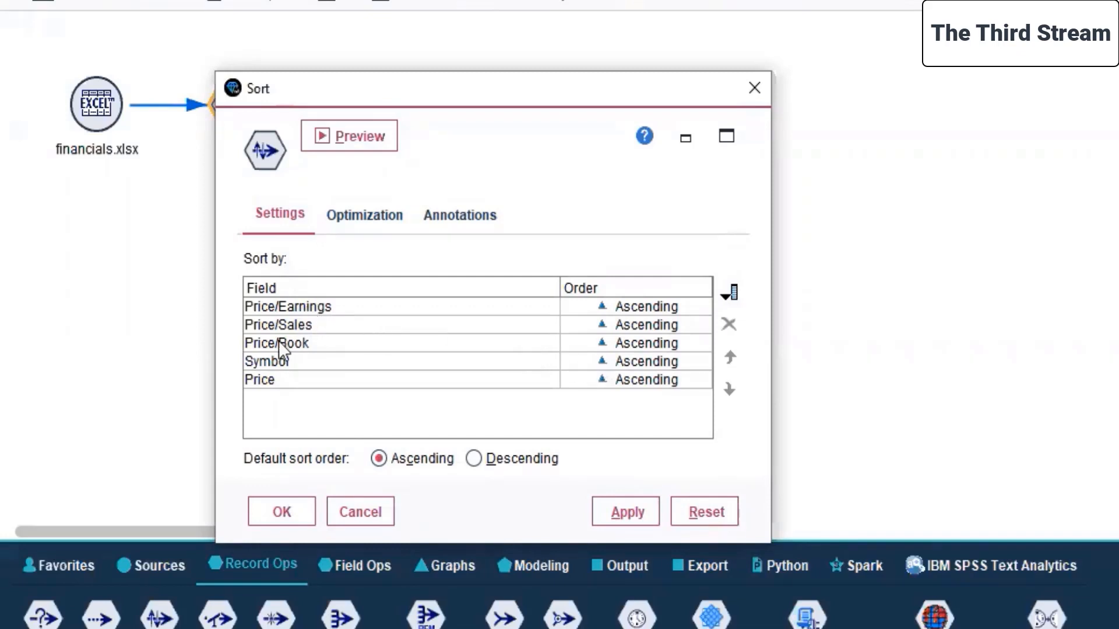
Remove Symbol from the Sort node's sort fields and keep the default sort order ascending.
click(499, 361)
click(728, 324)
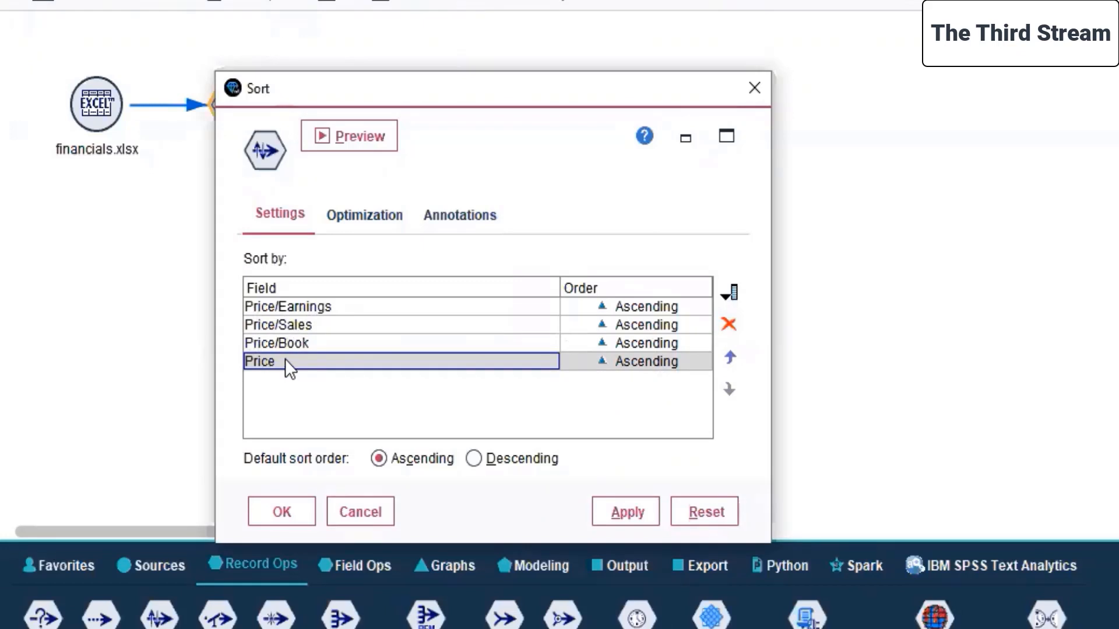
click(400, 461)
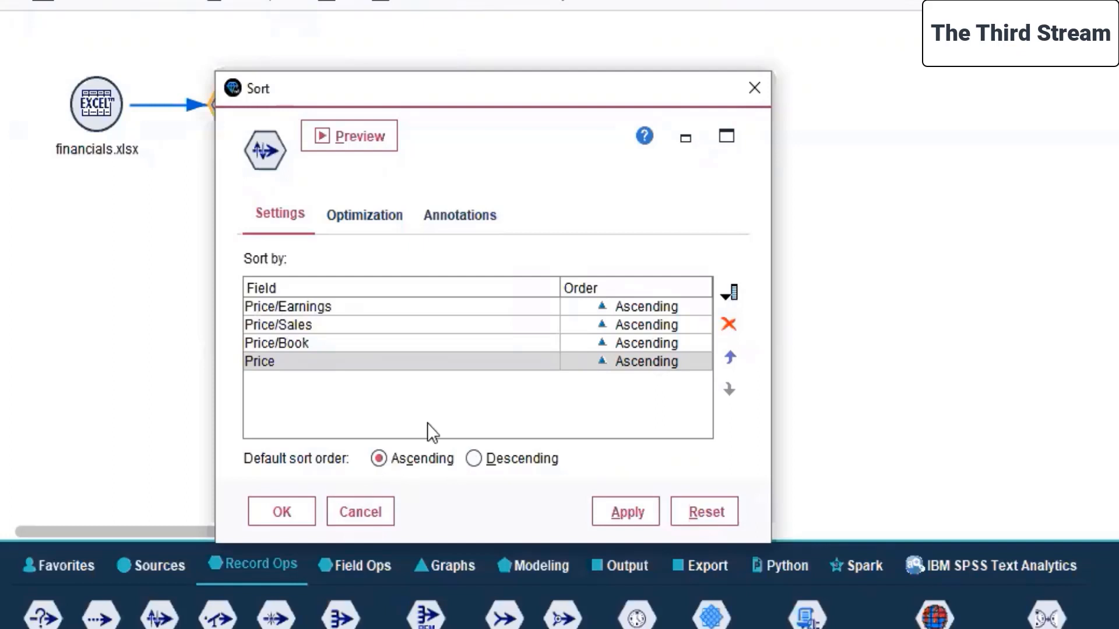
Leave the pre-sorted data option off in the Sort node's optimization settings and apply the node's configuration.
click(365, 219)
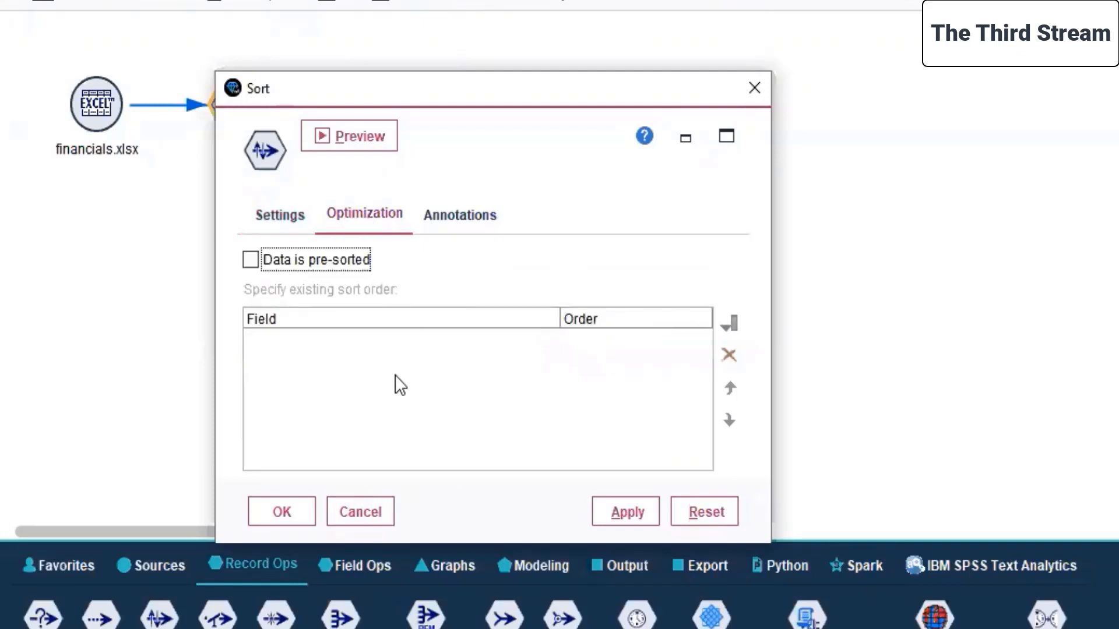
click(315, 259)
click(327, 257)
click(634, 509)
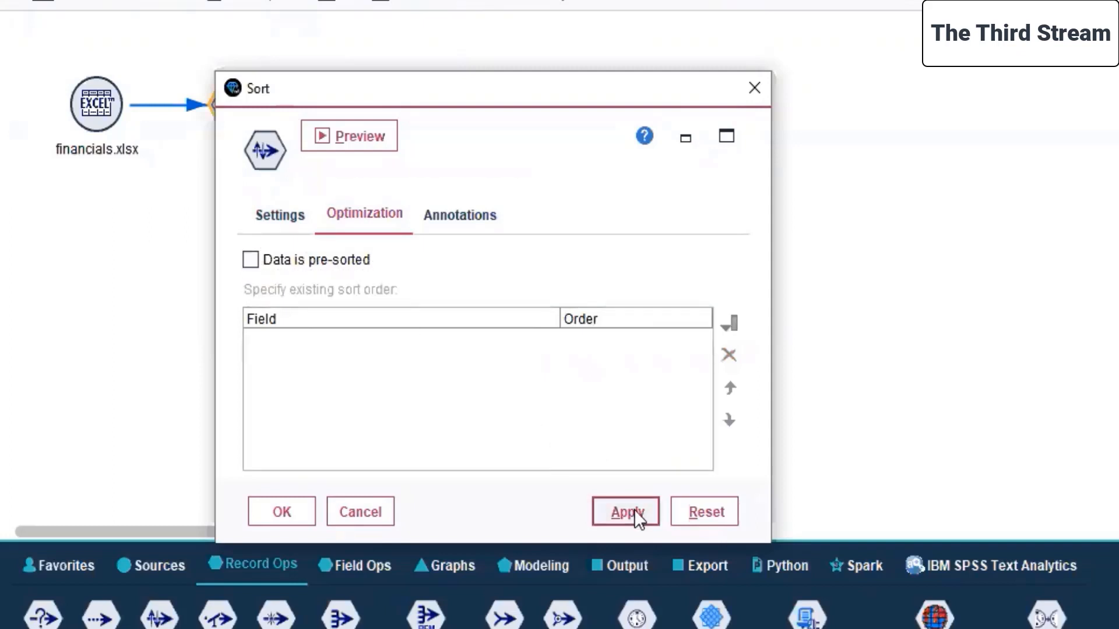
click(259, 518)
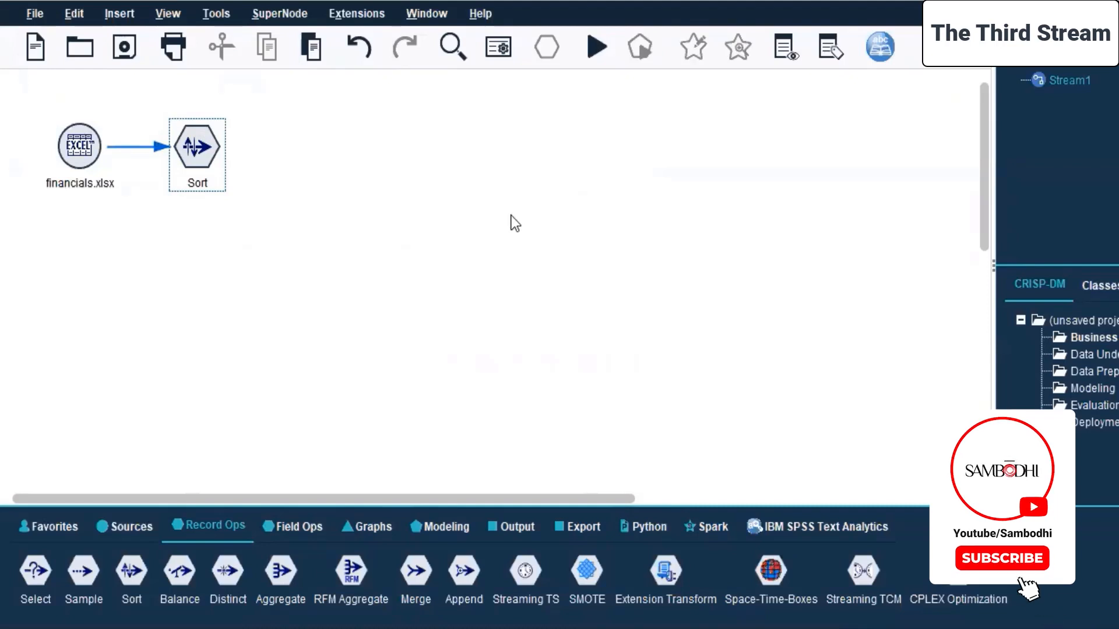
Add a Regression modeling node connected to the Sort node and place it farther away from it.
click(430, 529)
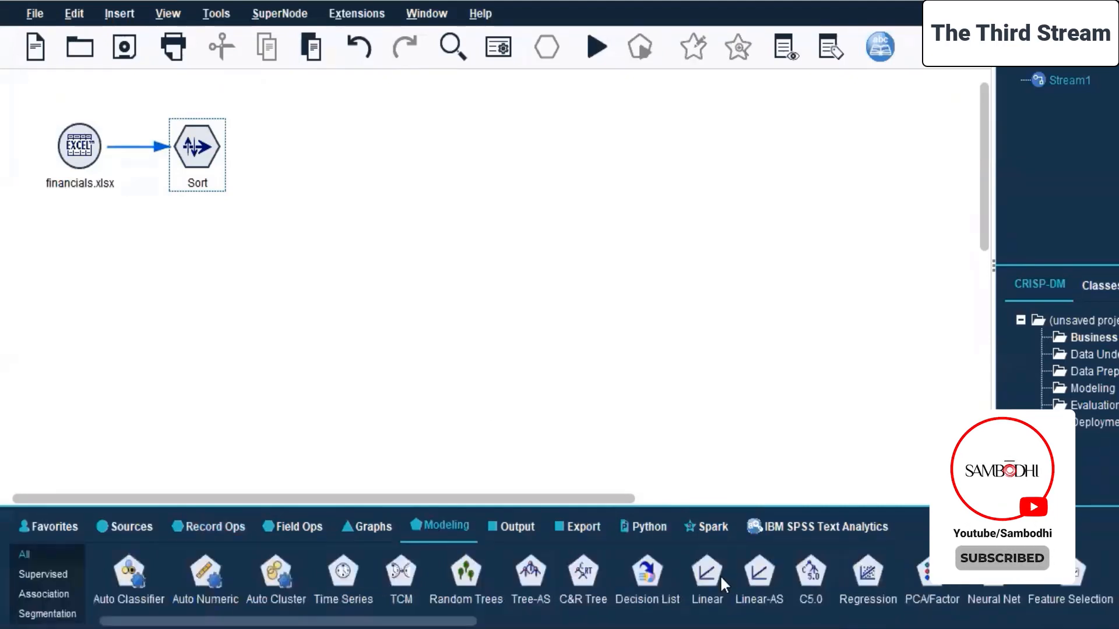
double_click(868, 575)
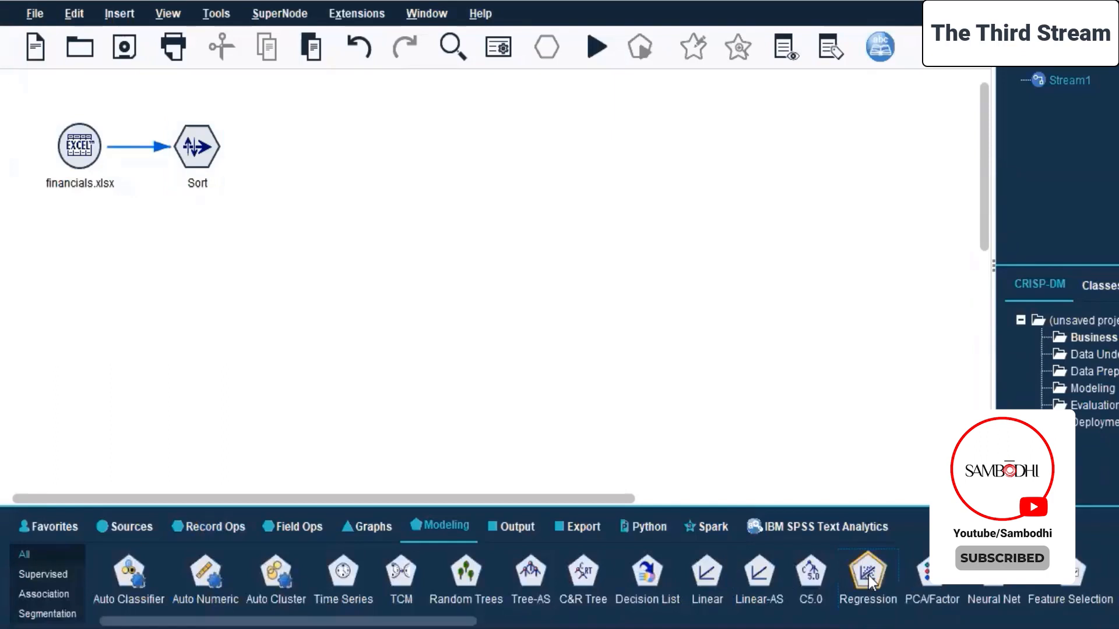
drag(282, 151, 375, 146)
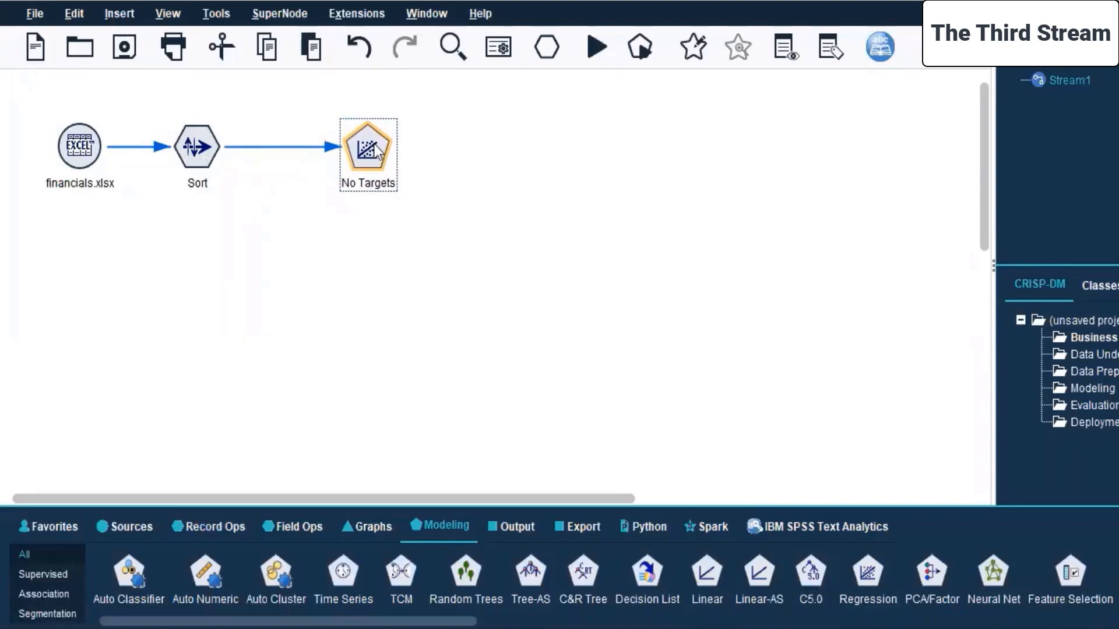
Open the Regression node for editing and set Price as the target using custom field assignments.
right_click(377, 151)
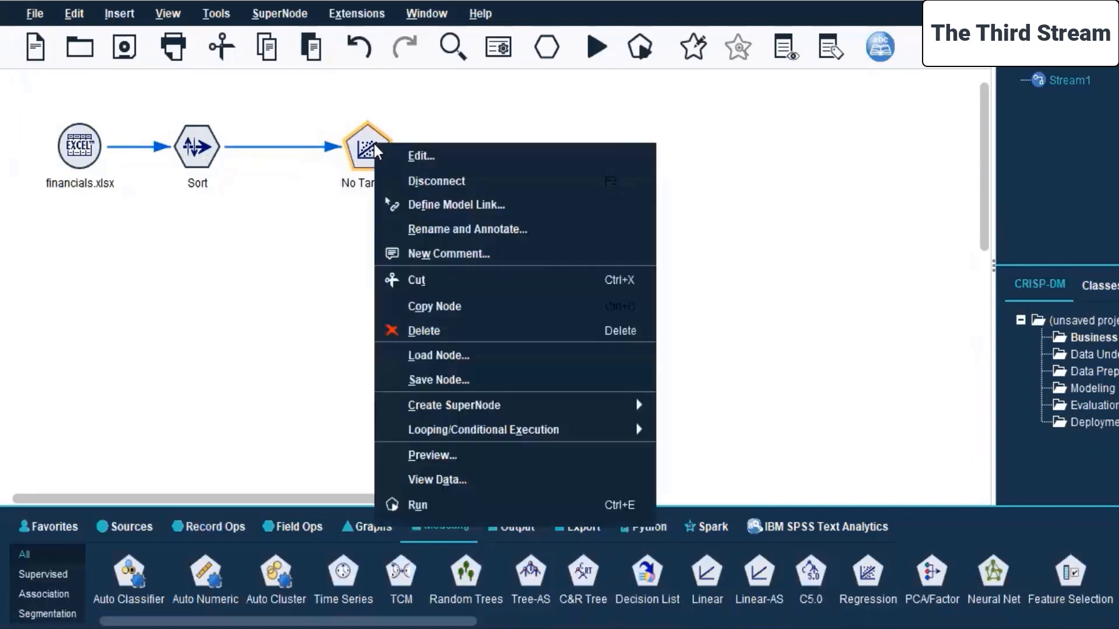
click(446, 161)
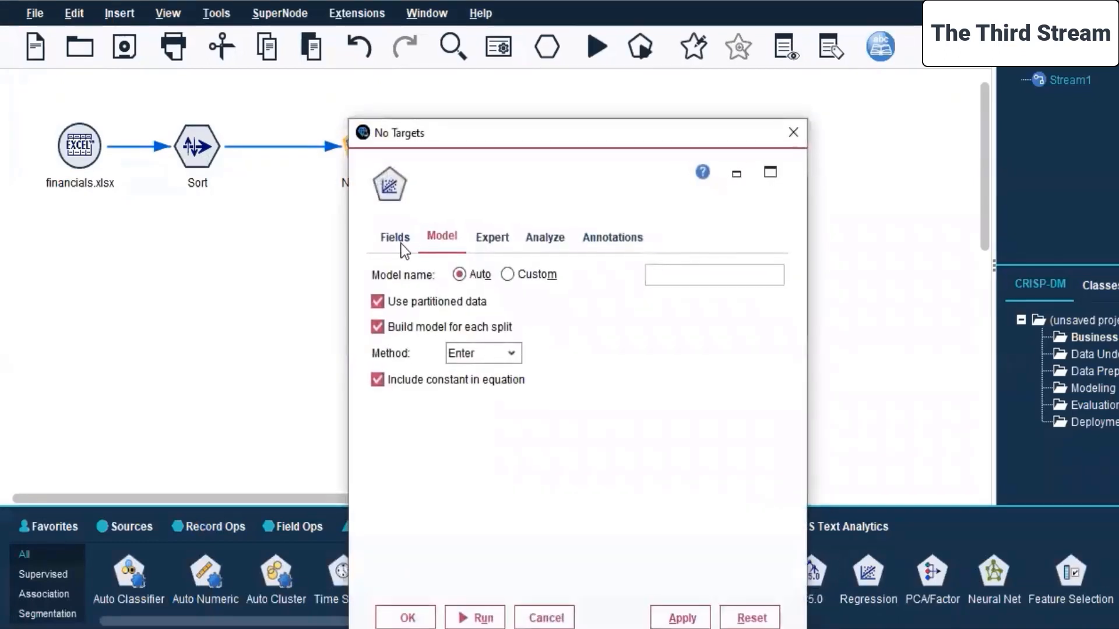
click(475, 221)
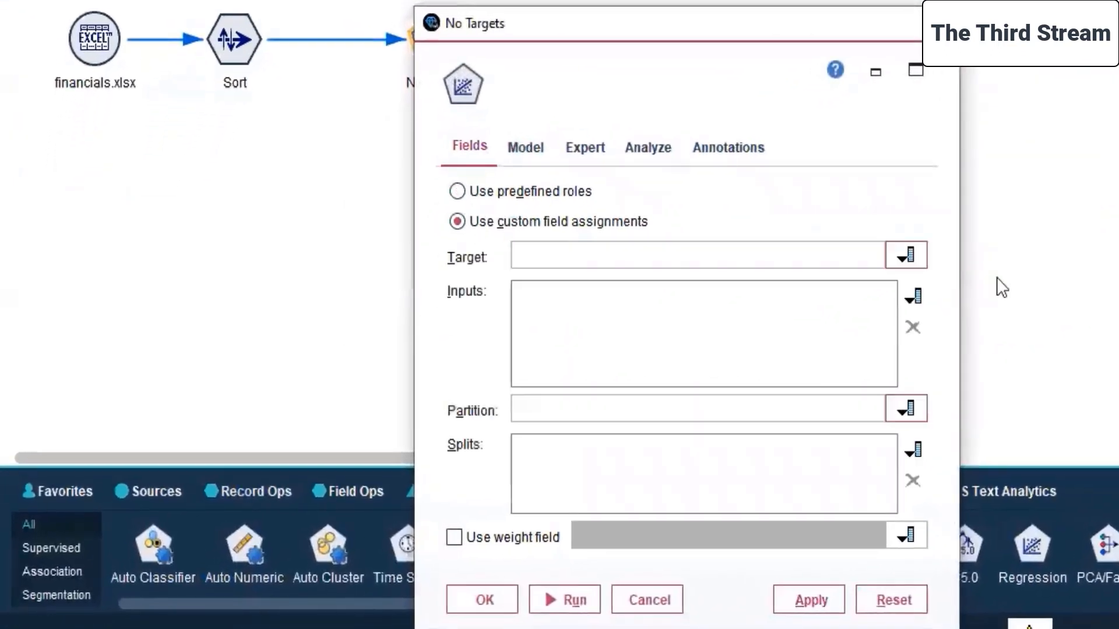
click(905, 254)
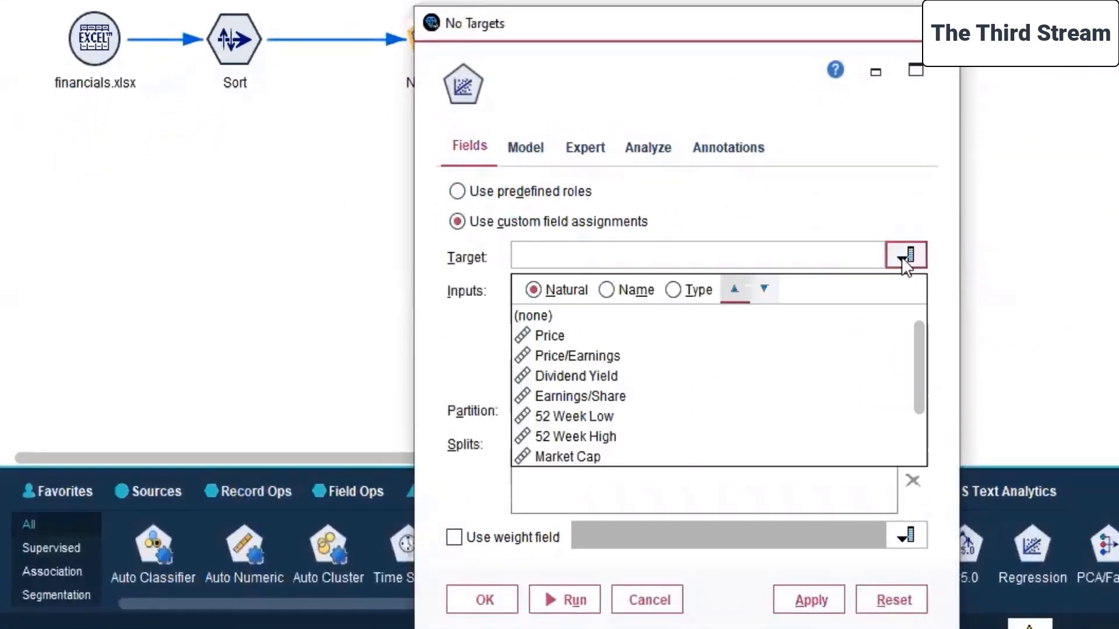
click(669, 337)
Add Price/Earnings, Price/Sales and Price/Book as the Regression node's input fields.
click(917, 298)
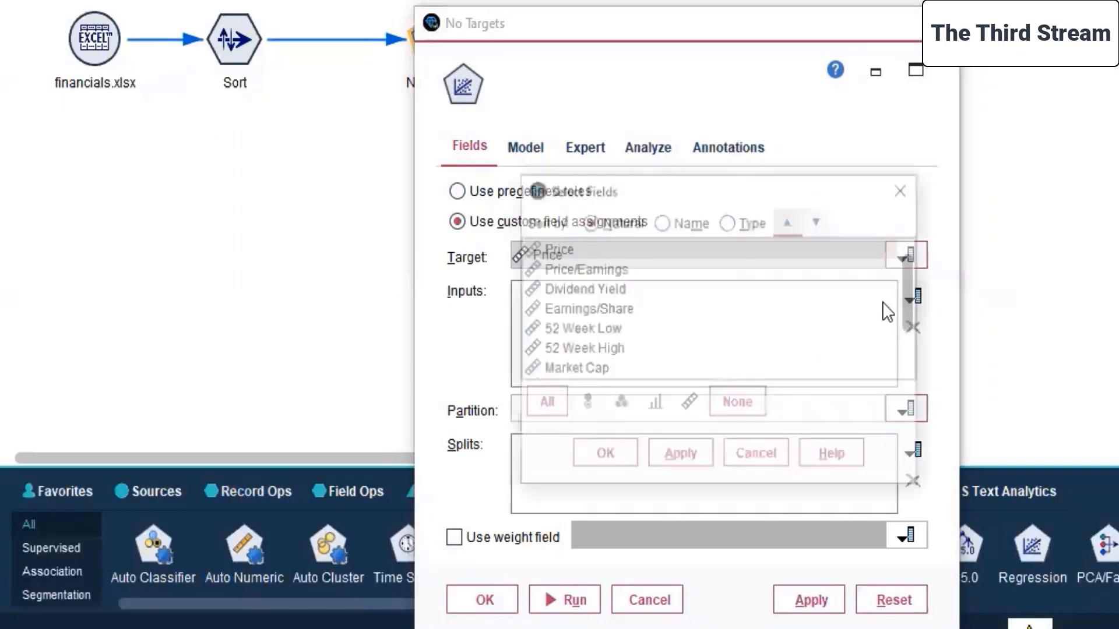
click(618, 268)
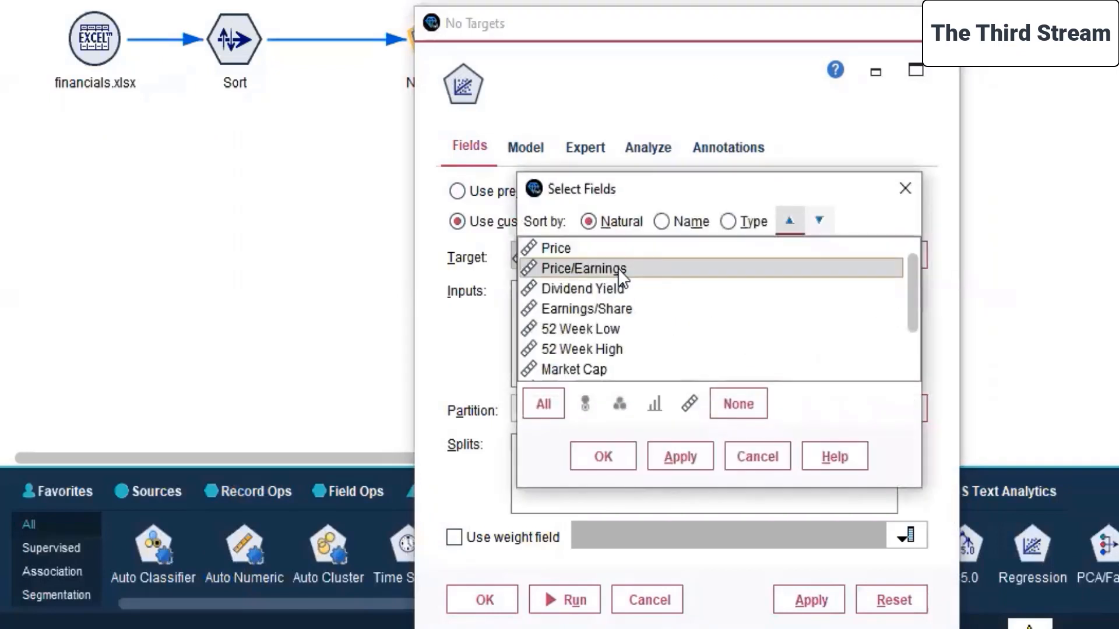
scroll(681, 300, down, 1)
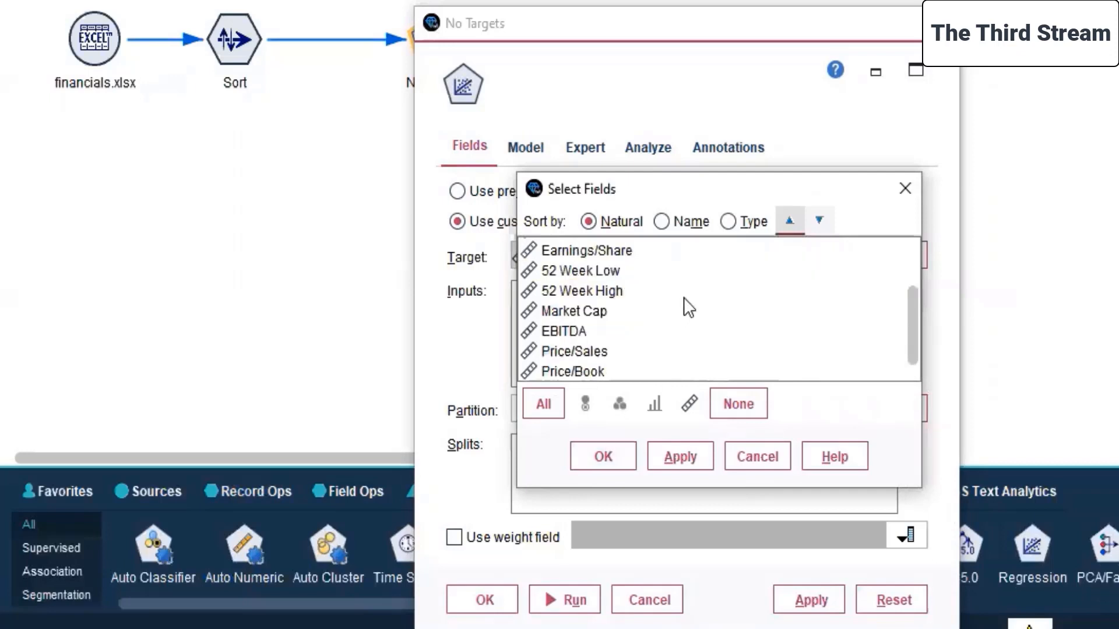
click(583, 357)
shift+click(573, 372)
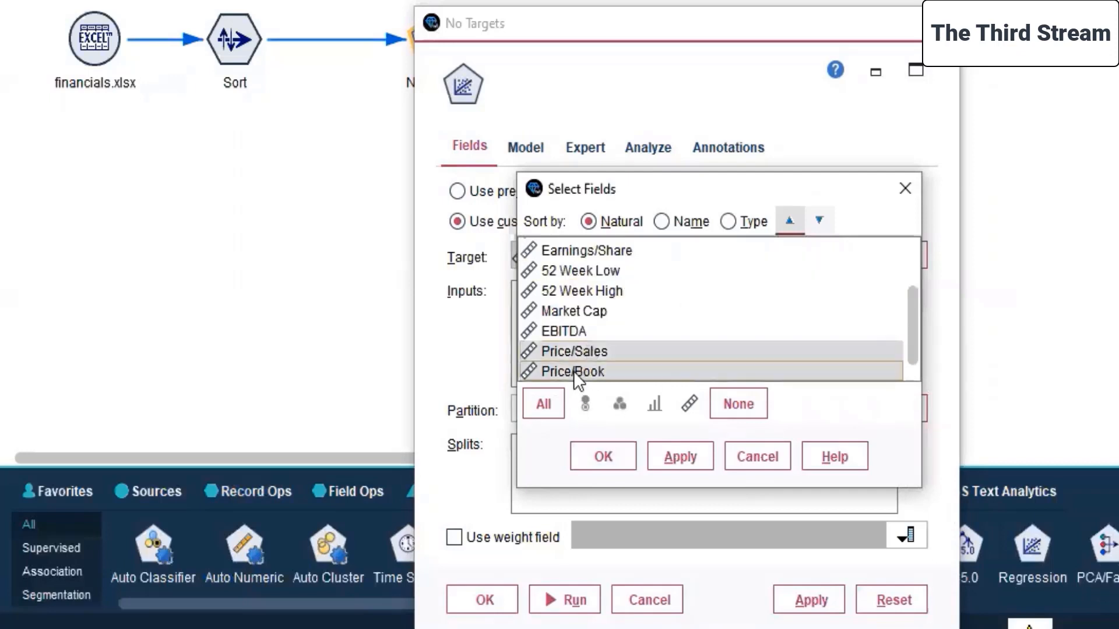
click(691, 452)
click(594, 456)
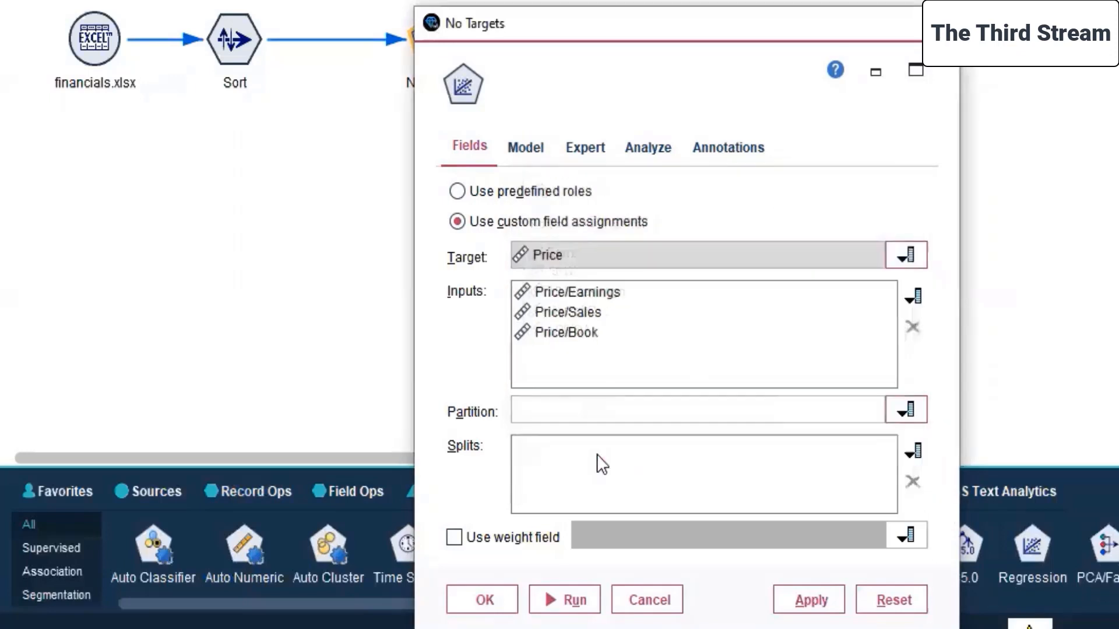
Review the Regression node's model, expert, analysis and annotation settings, and apply its field configuration.
click(536, 146)
click(584, 153)
click(643, 153)
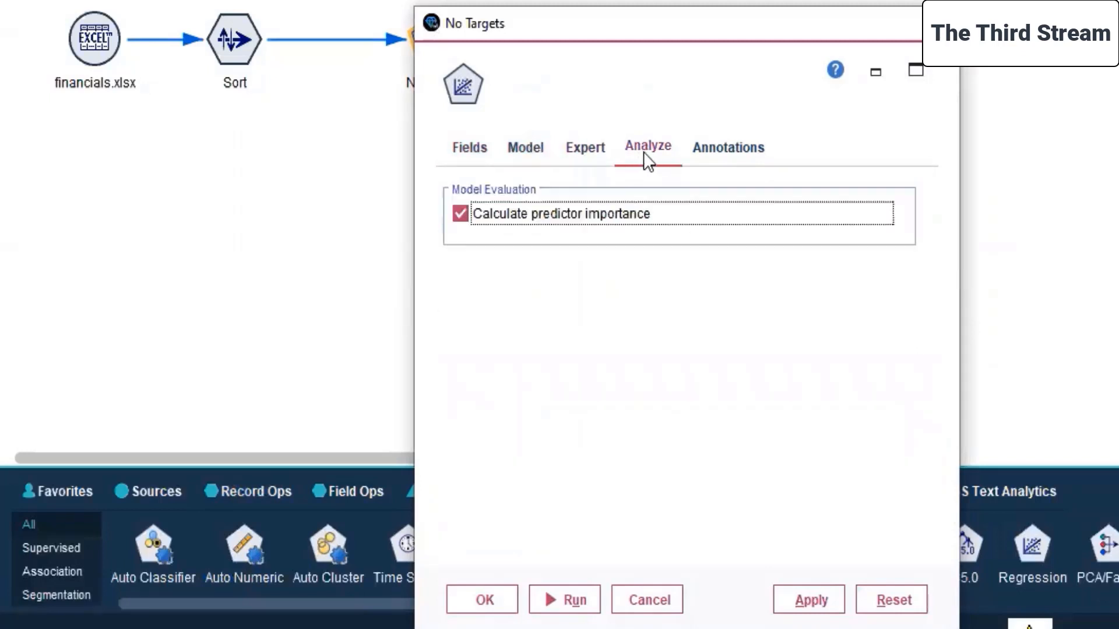
click(747, 144)
click(476, 147)
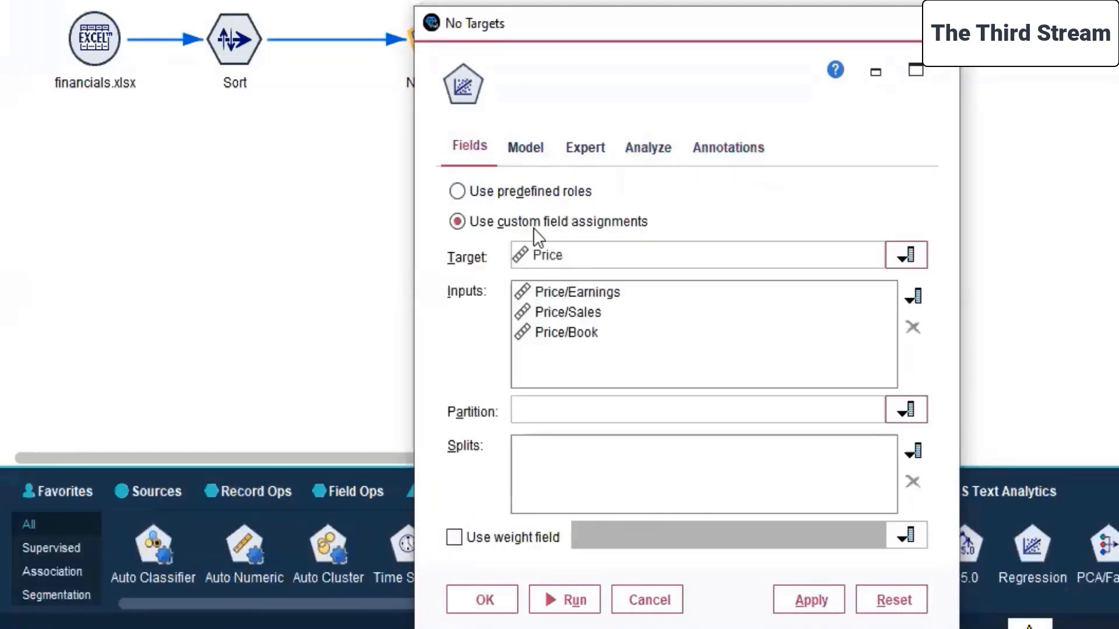
click(825, 593)
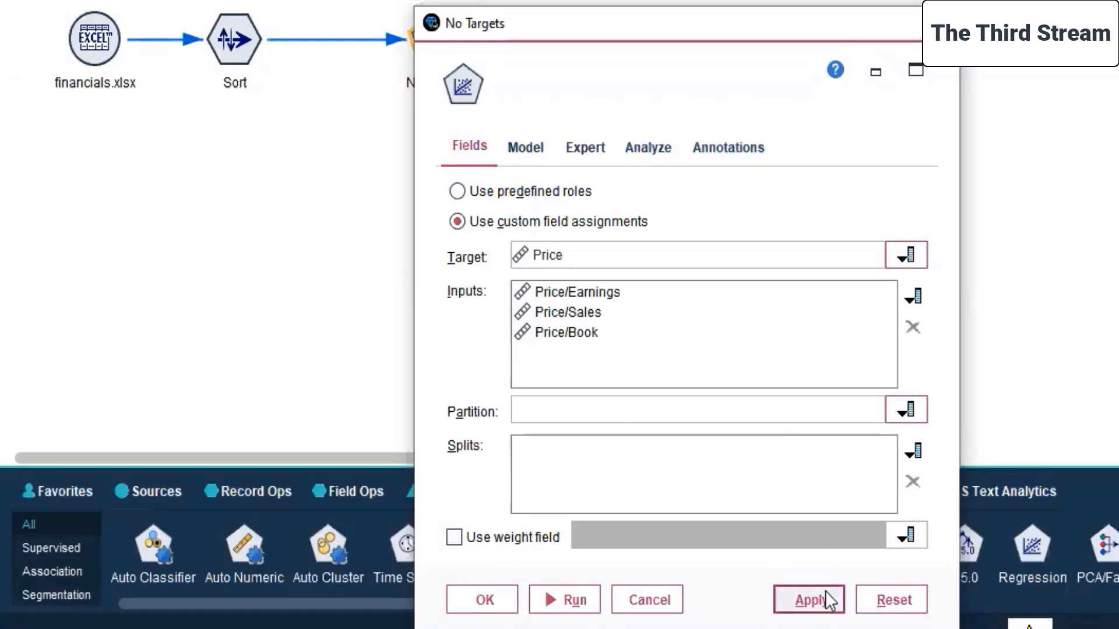
click(481, 600)
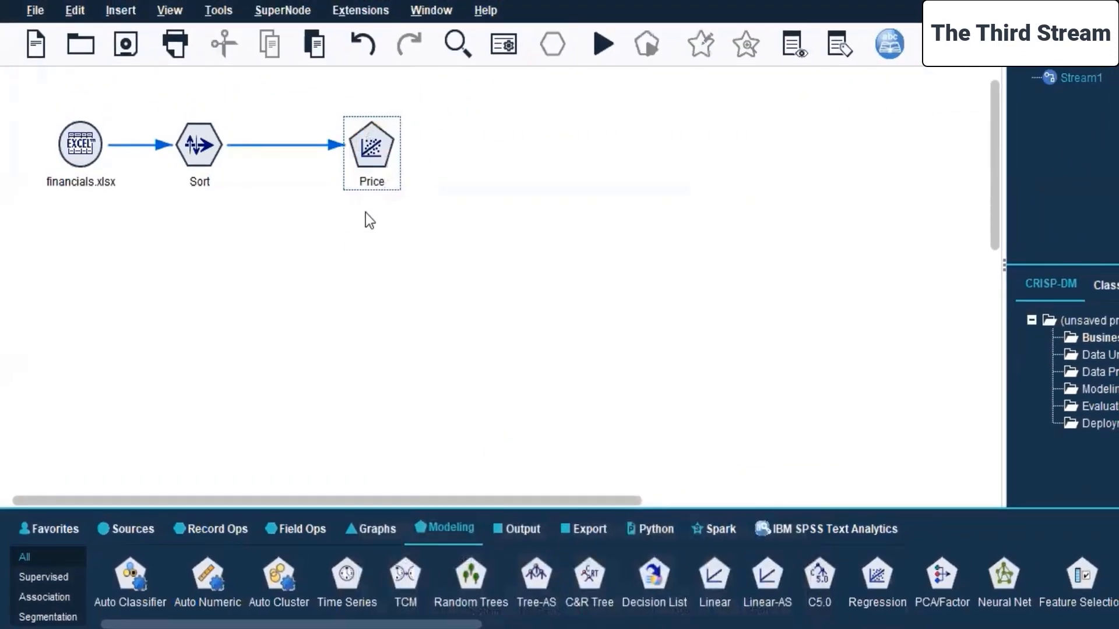
Move the Price regression node closer to the Sort node and add a Data Audit output node beside it.
drag(369, 150, 339, 150)
click(561, 171)
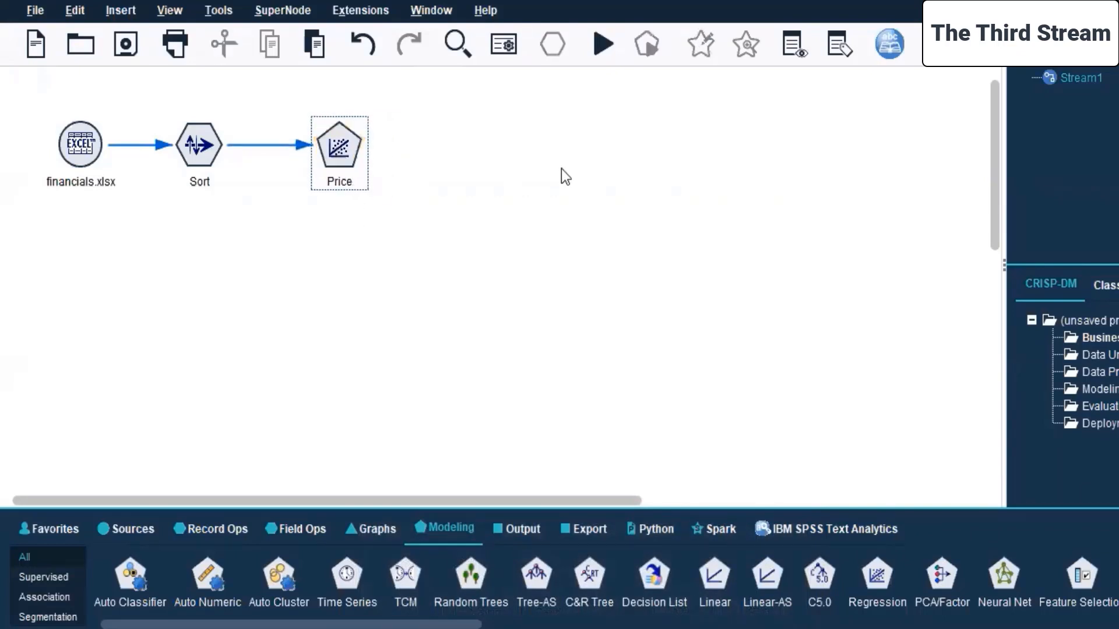
click(525, 531)
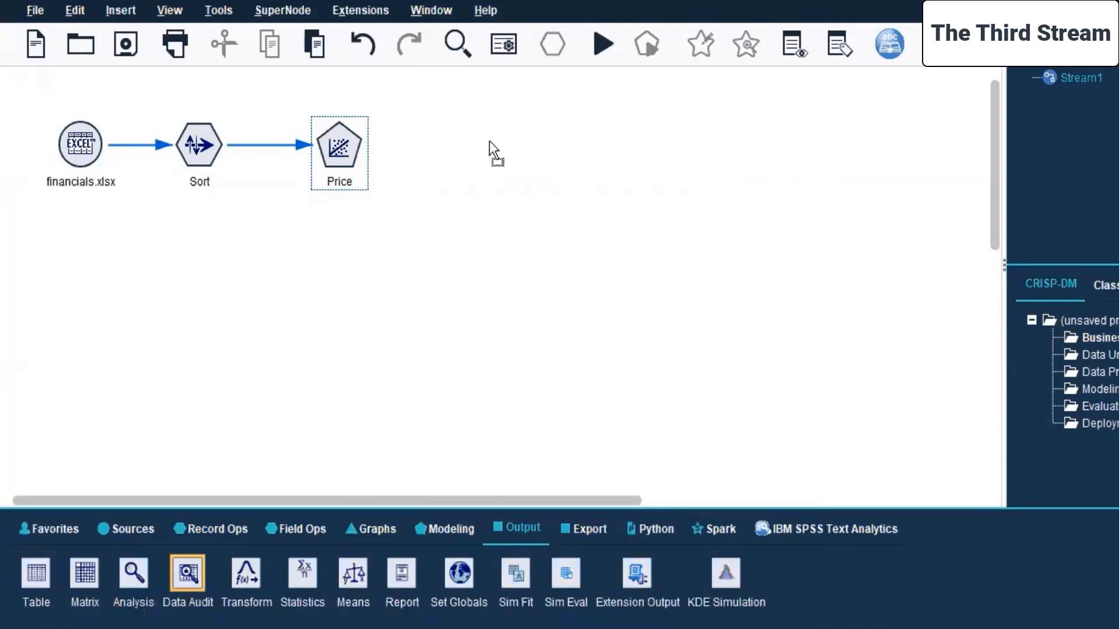
click(473, 162)
right_click(331, 155)
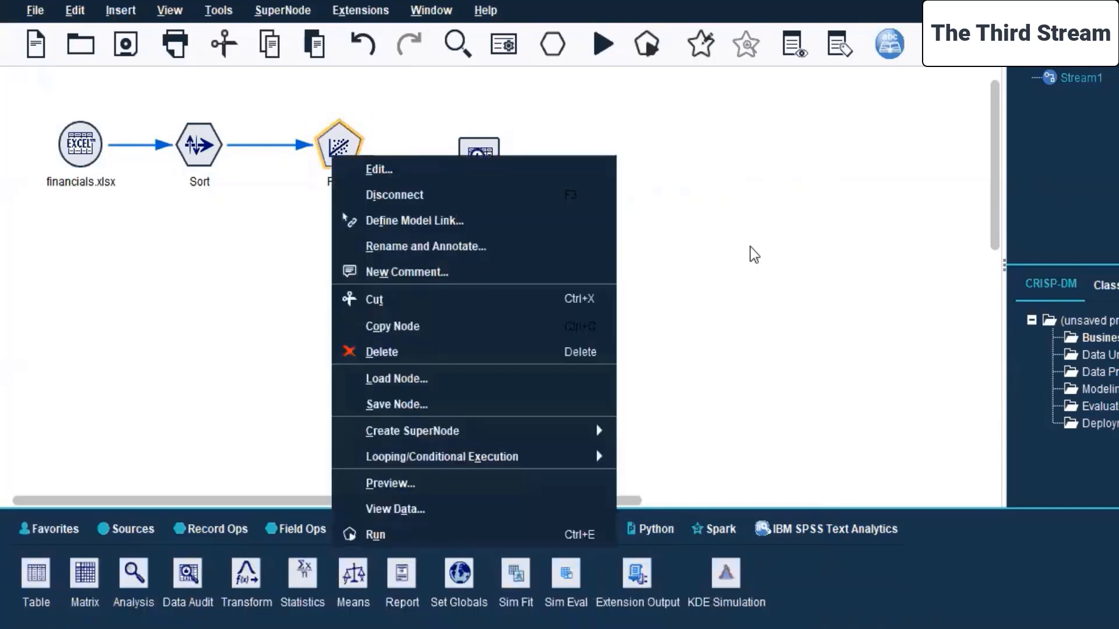
key(Escape)
Stack the Data Audit node beneath the Price regression node and connect the Sort node to the Data Audit node.
drag(488, 165, 367, 232)
drag(347, 158, 380, 115)
drag(364, 246, 369, 207)
right_click(197, 151)
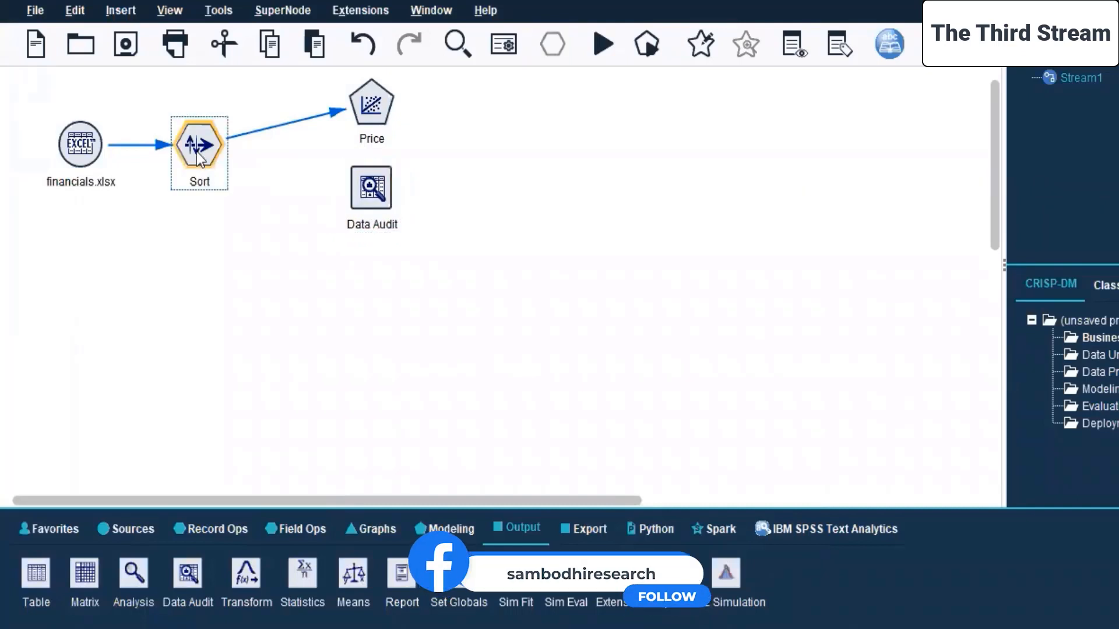
click(250, 186)
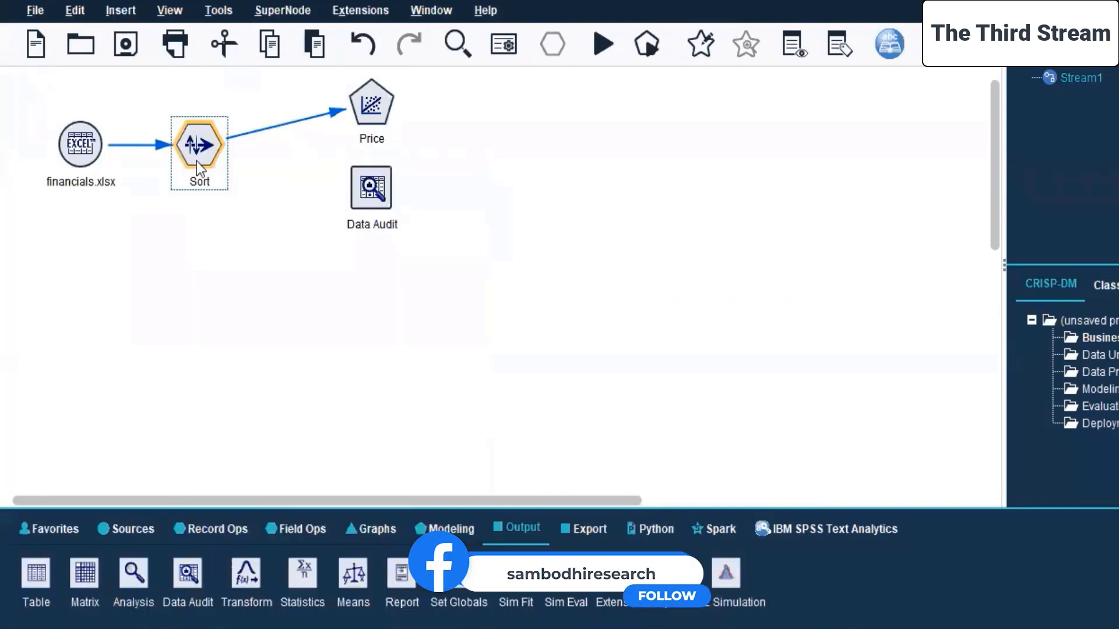
click(365, 205)
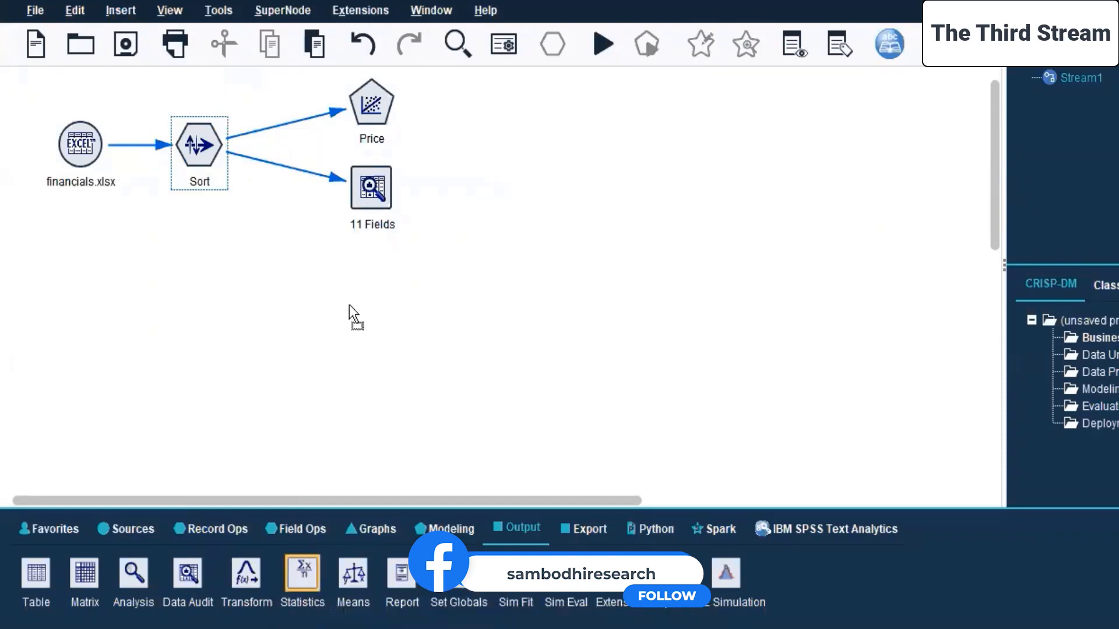
Add a Statistics output node beneath the Data Audit node and connect the Sort node to it.
drag(348, 306, 371, 274)
click(188, 155)
right_click(189, 155)
click(250, 195)
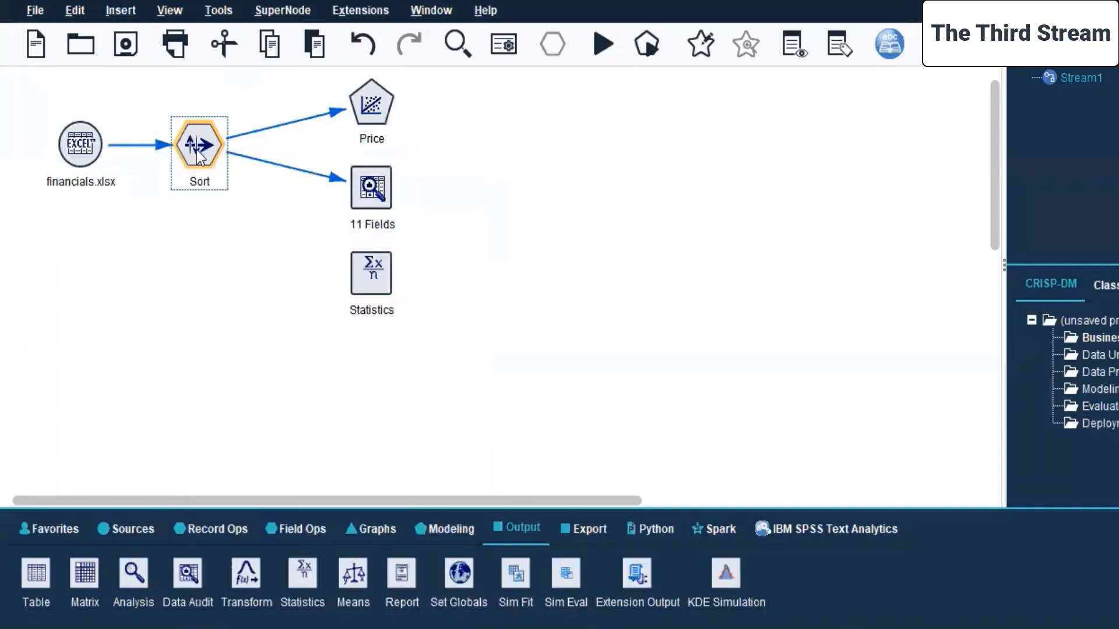
click(368, 282)
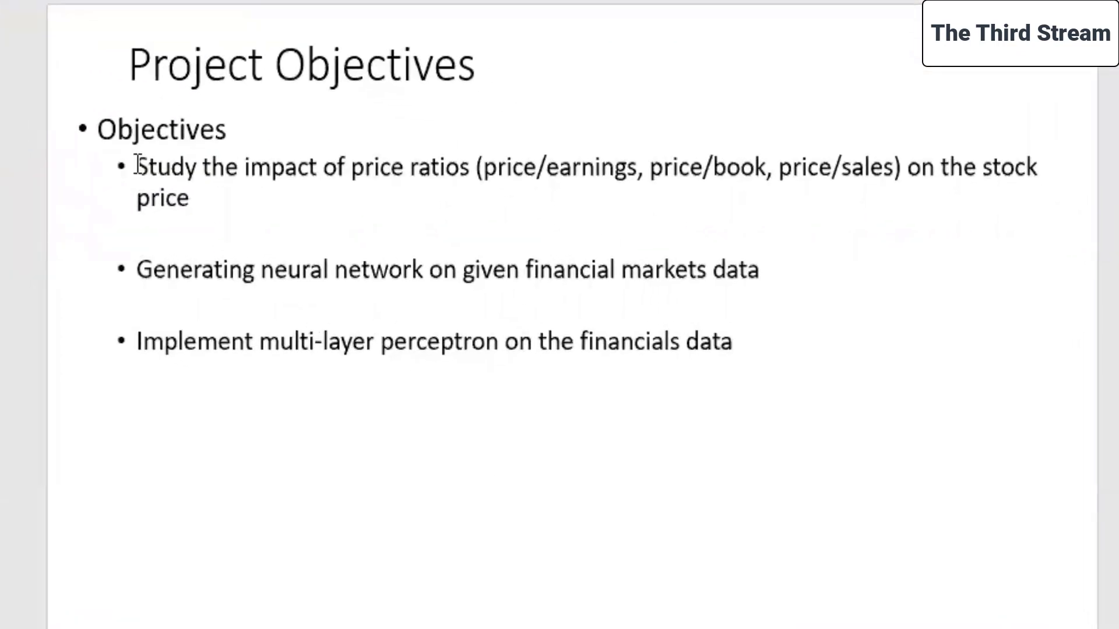
Review the Project Objectives slide in the presentation and return to the SPSS Modeler stream.
click(121, 166)
key(Escape)
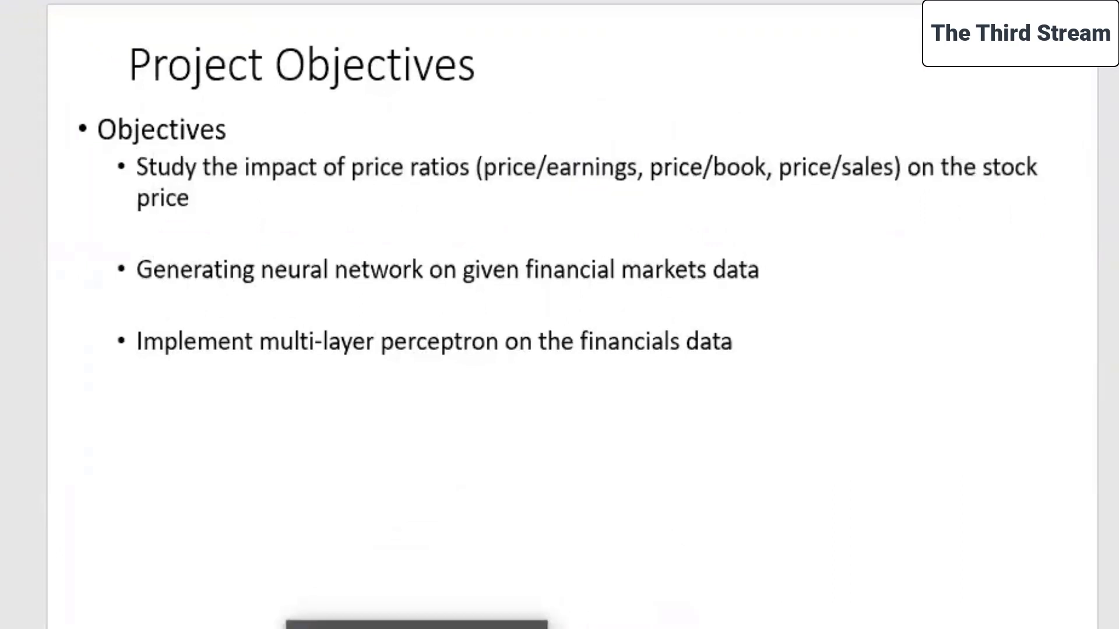
click(421, 626)
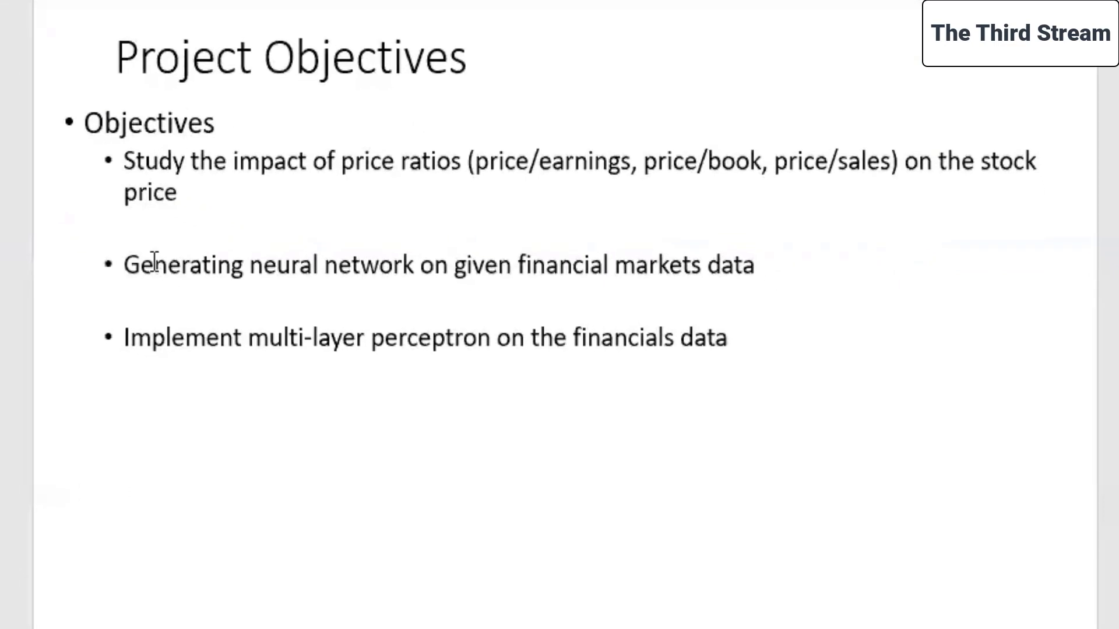
Review the neural network objective on the Project Objectives slide and return to the financials.xlsx stream in SPSS Modeler.
drag(125, 265, 743, 274)
click(468, 623)
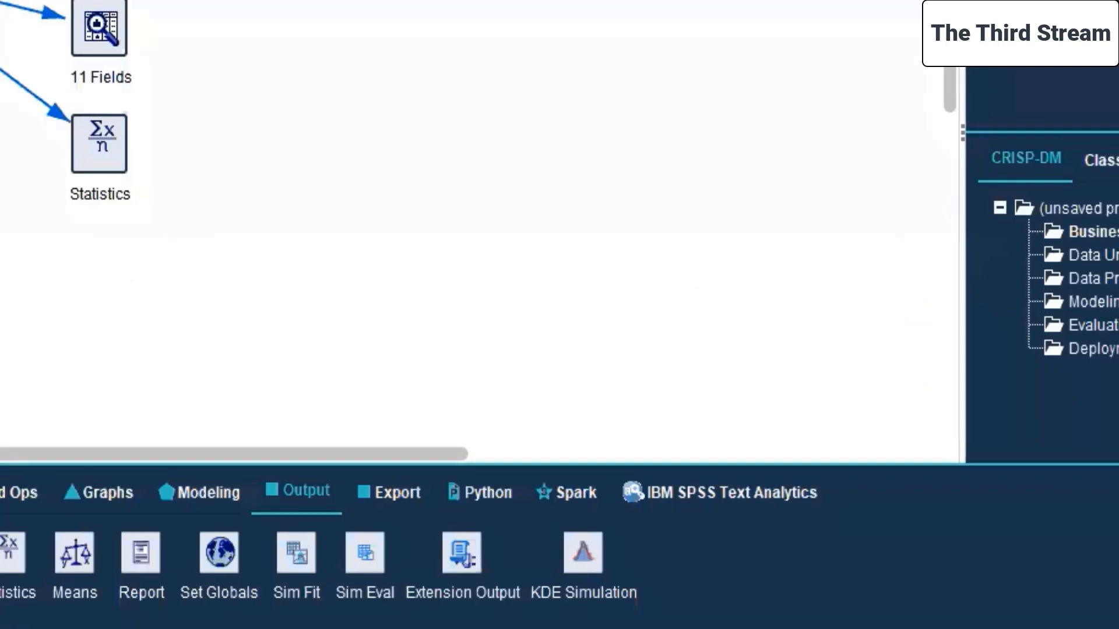
click(74, 152)
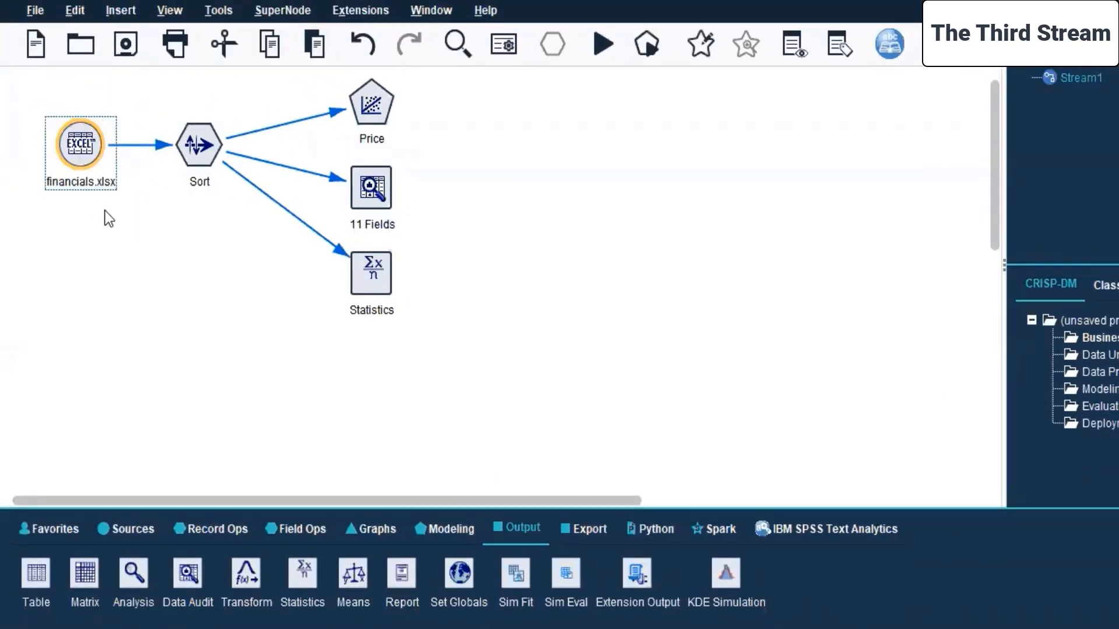
Add a Filter node beneath the Sort node and connect the financials.xlsx source to it.
click(278, 530)
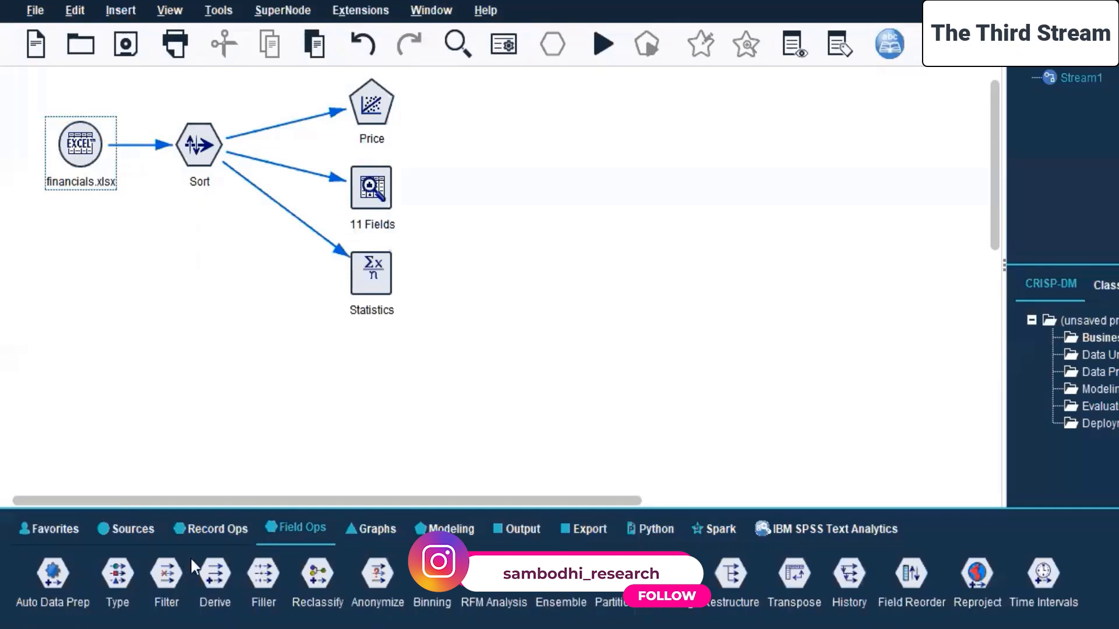
double_click(175, 572)
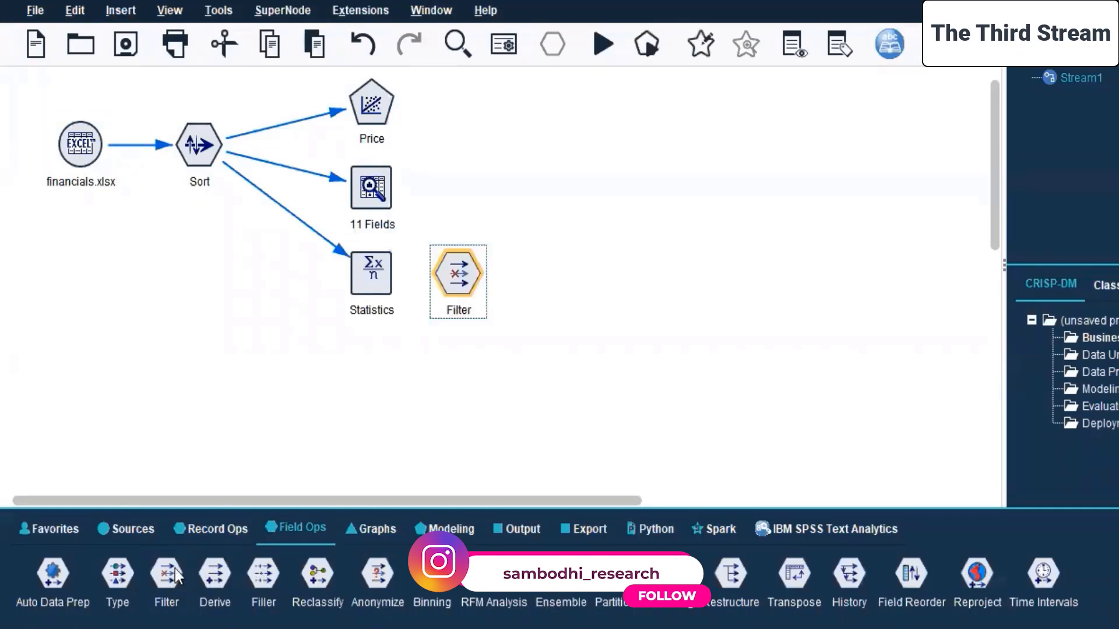
drag(464, 279, 194, 290)
click(82, 144)
right_click(82, 146)
click(124, 185)
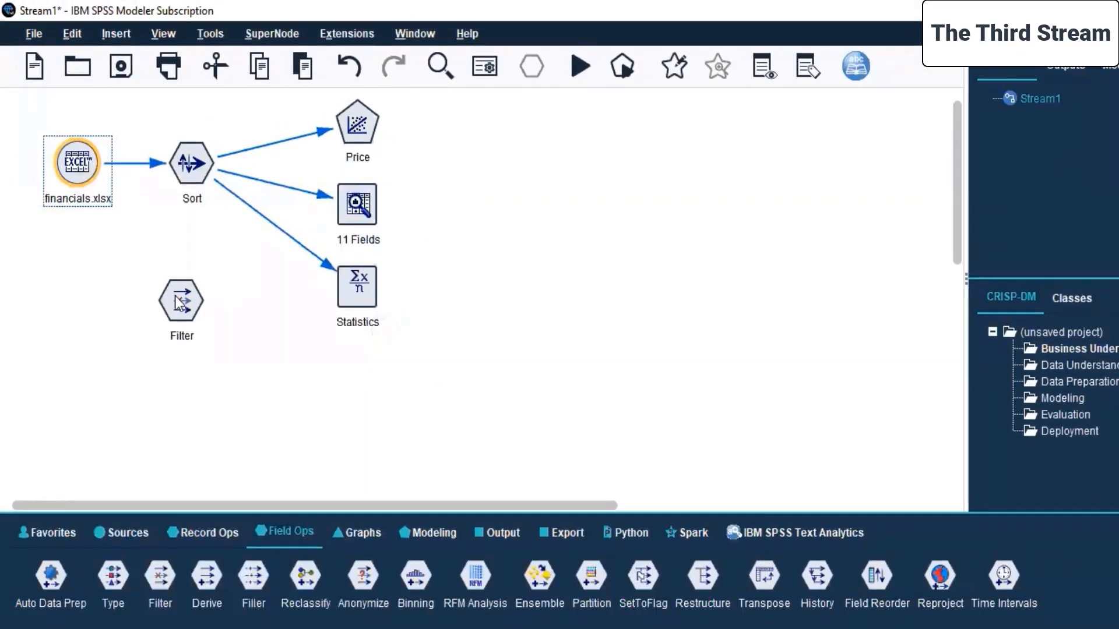
click(180, 302)
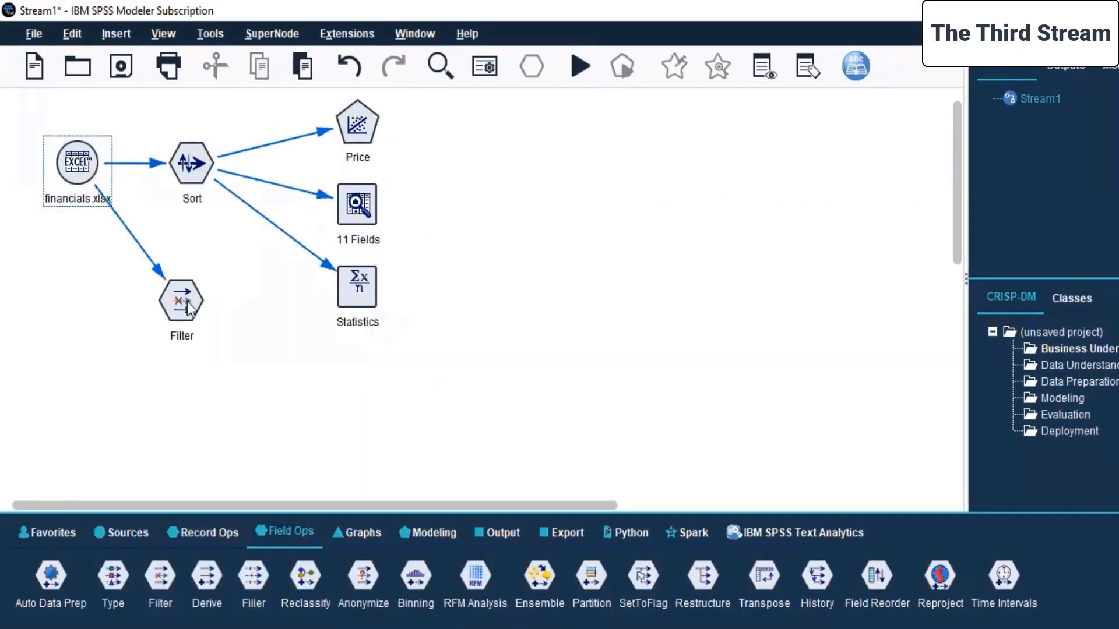
Edit the Filter node and exclude the Symbol, Name and Sector fields.
click(189, 308)
right_click(190, 308)
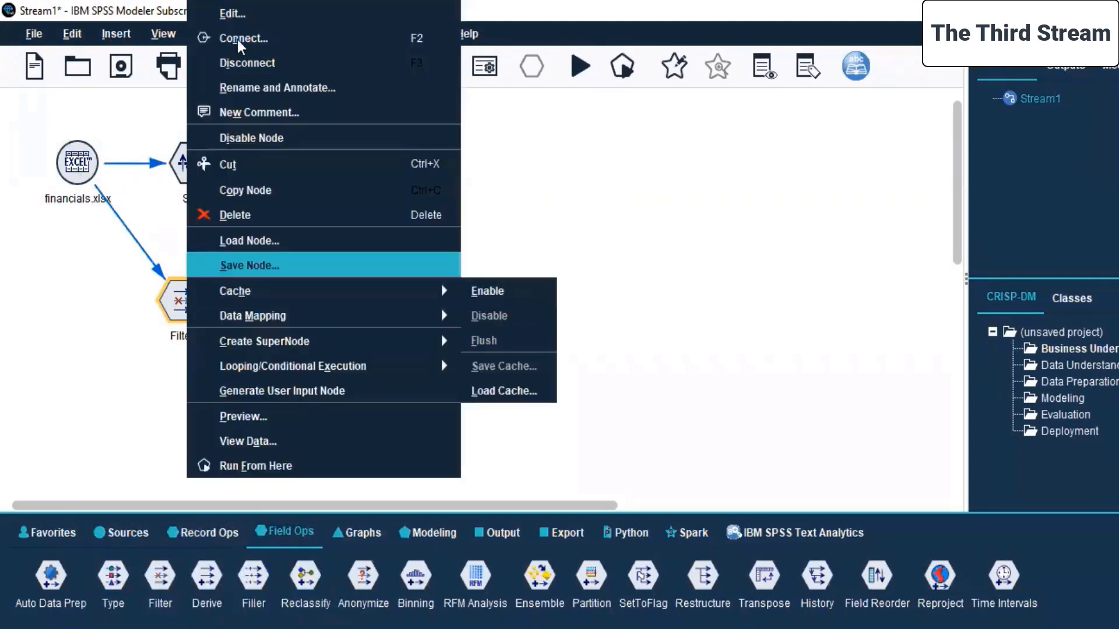
click(240, 15)
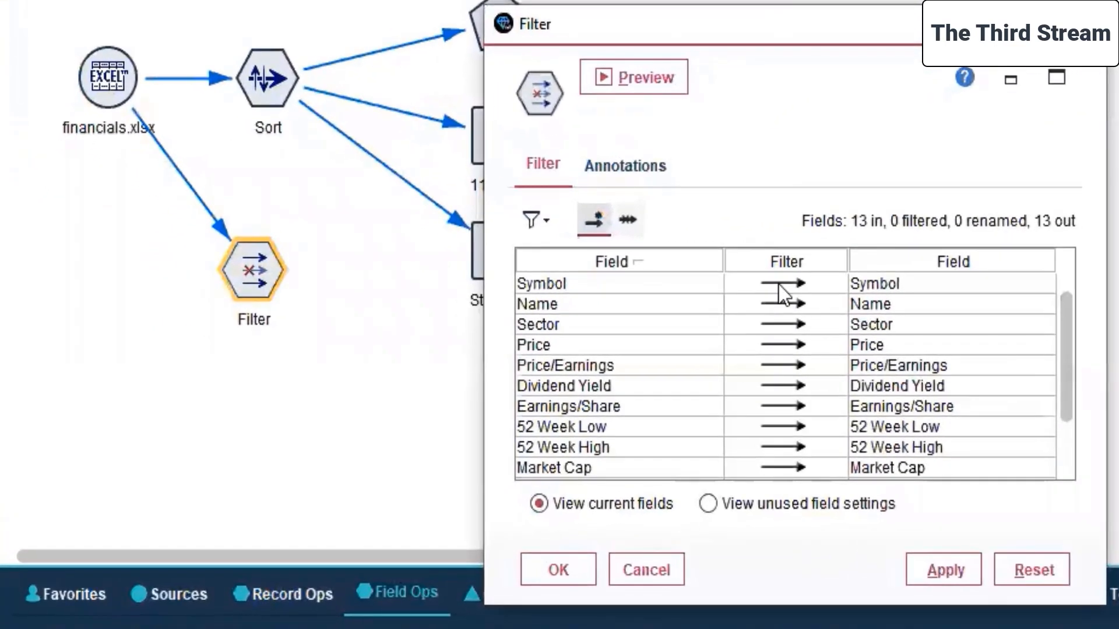
click(607, 305)
click(599, 321)
click(779, 325)
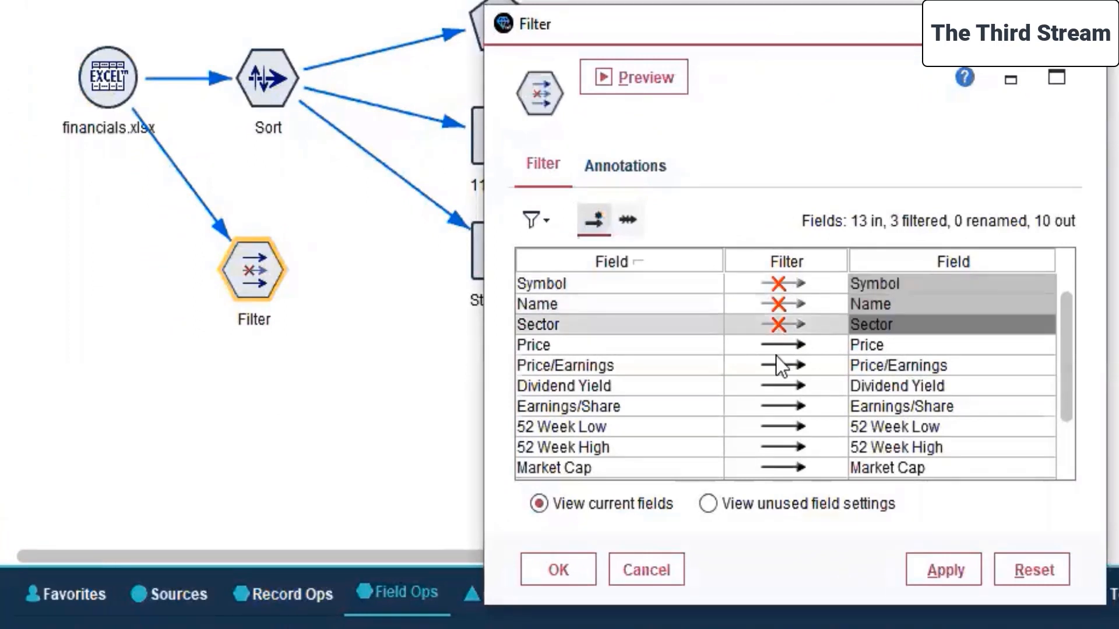
Exclude the 52 Week Low and 52 Week High fields in the Filter node.
scroll(775, 361, down, 1)
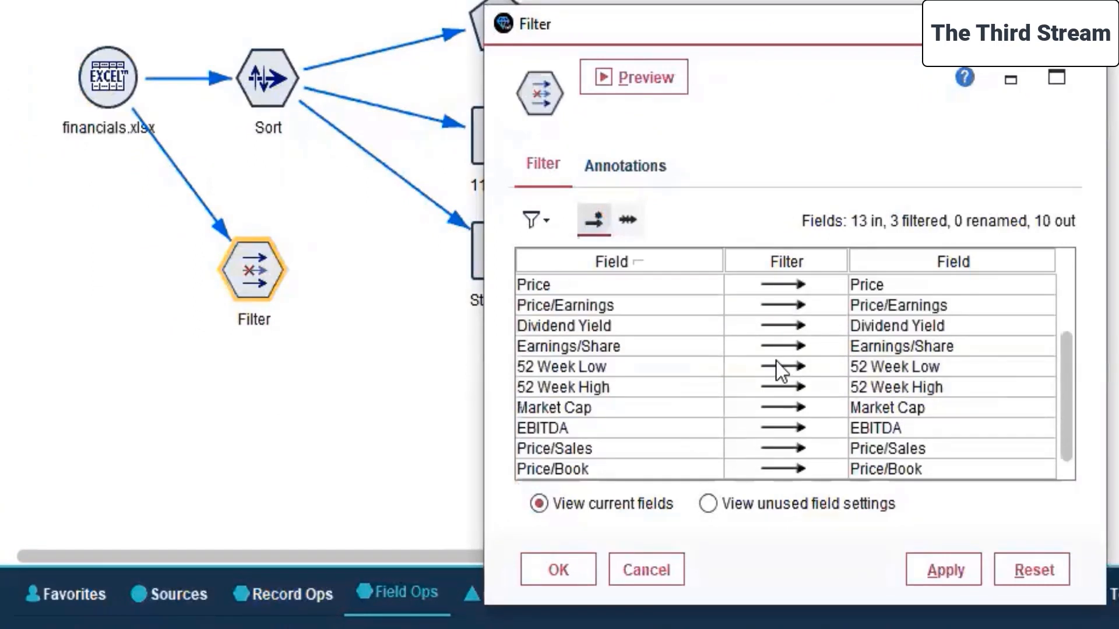
click(777, 406)
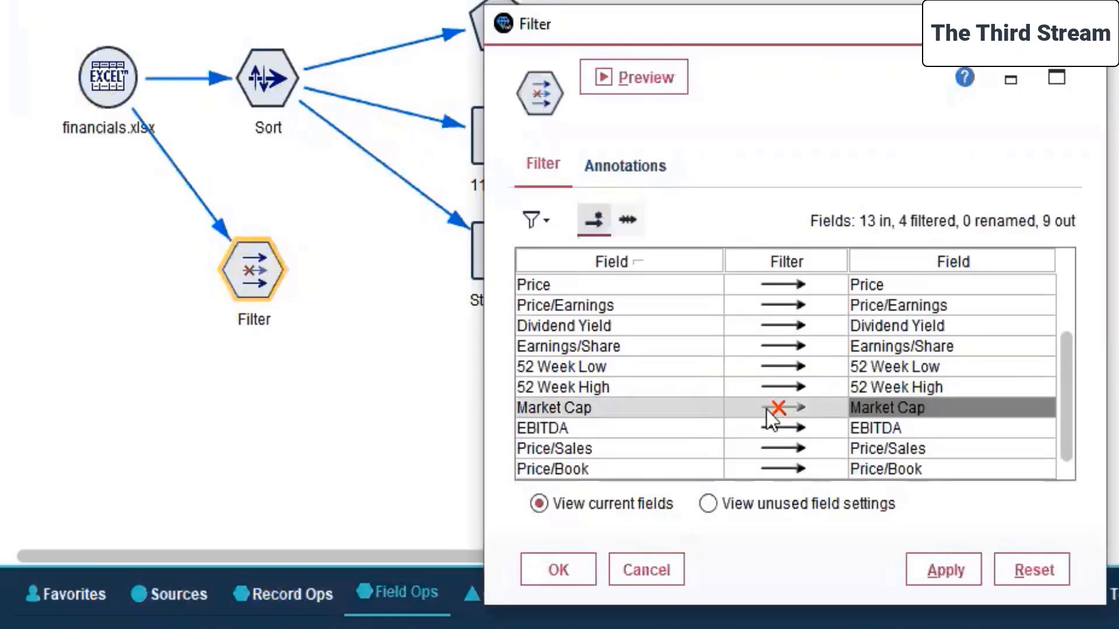
click(767, 411)
click(776, 366)
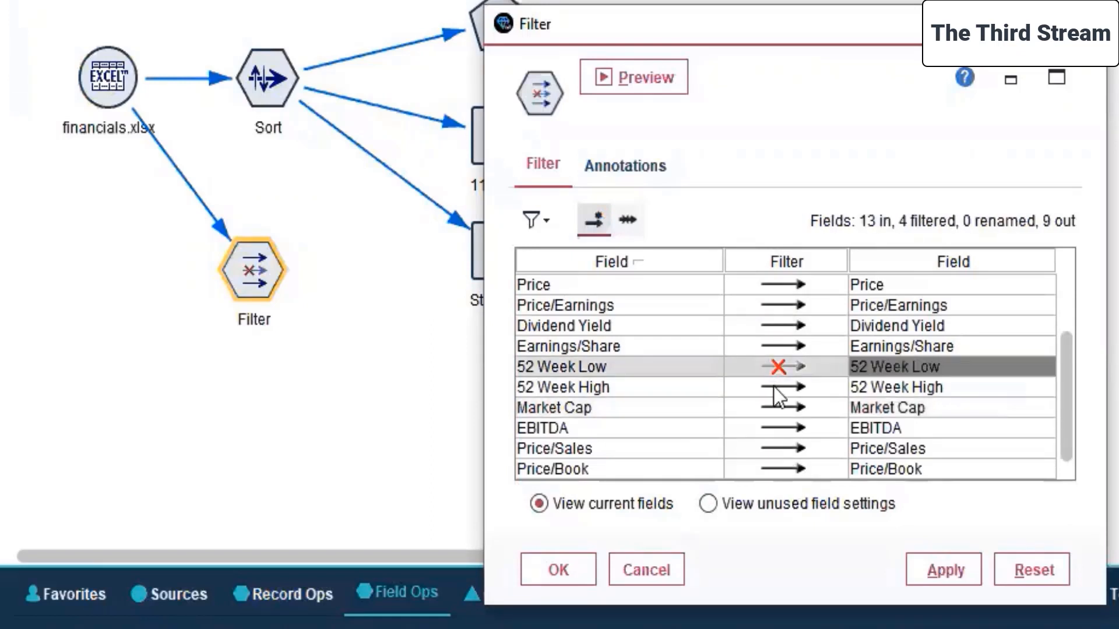
click(774, 386)
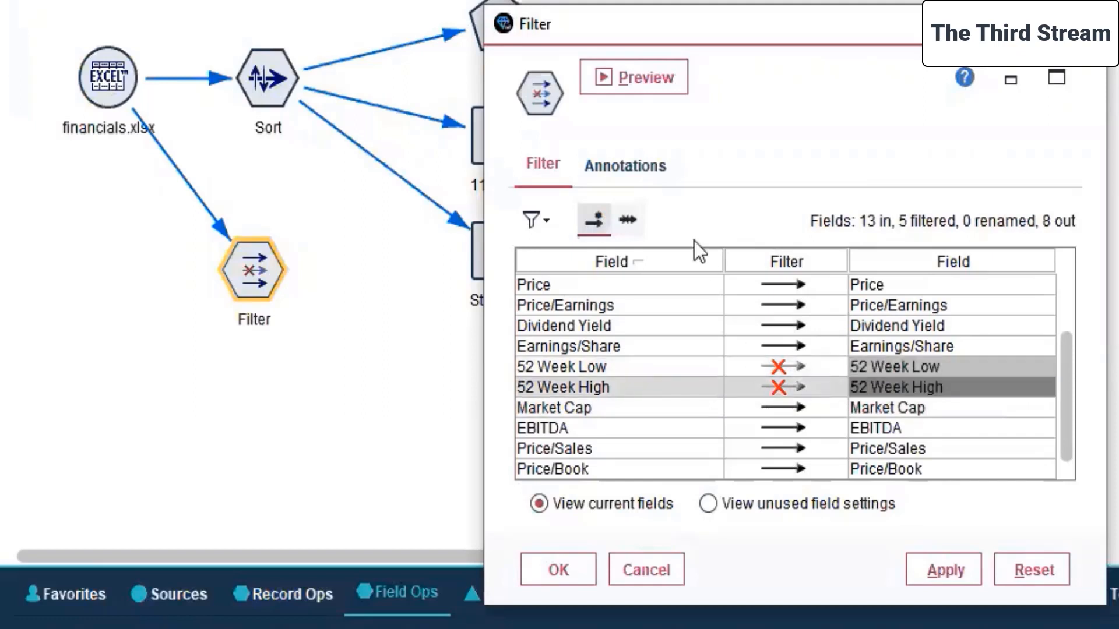
click(519, 155)
click(604, 167)
click(526, 160)
Filter out Price/Sales, Price/Book, Price/Earnings, Price and Market Cap, and apply the filter.
click(780, 444)
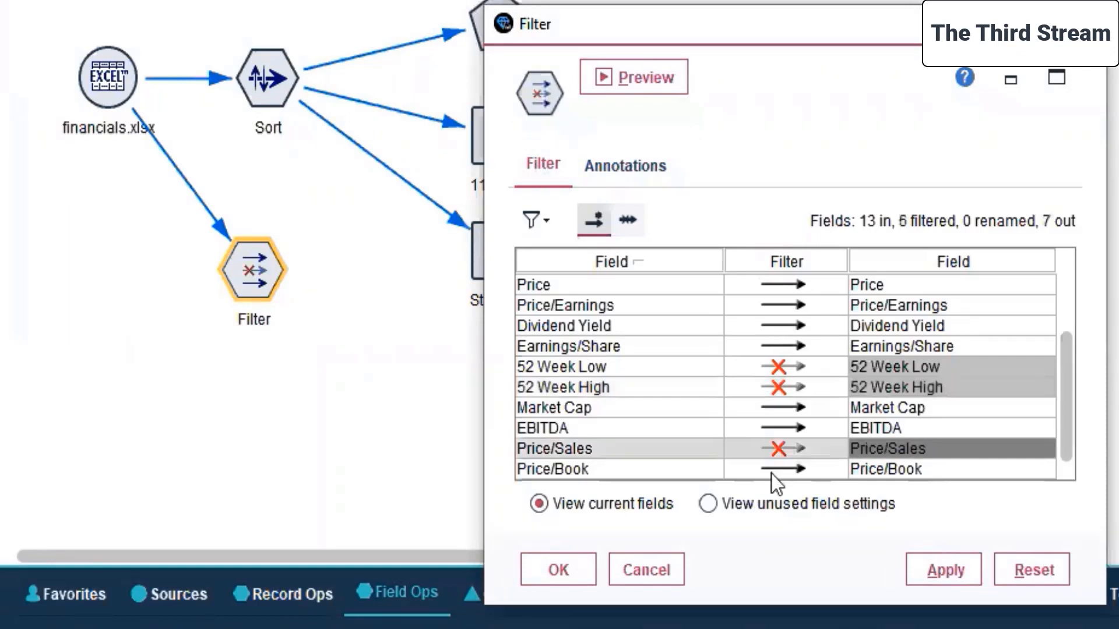
click(774, 469)
click(781, 304)
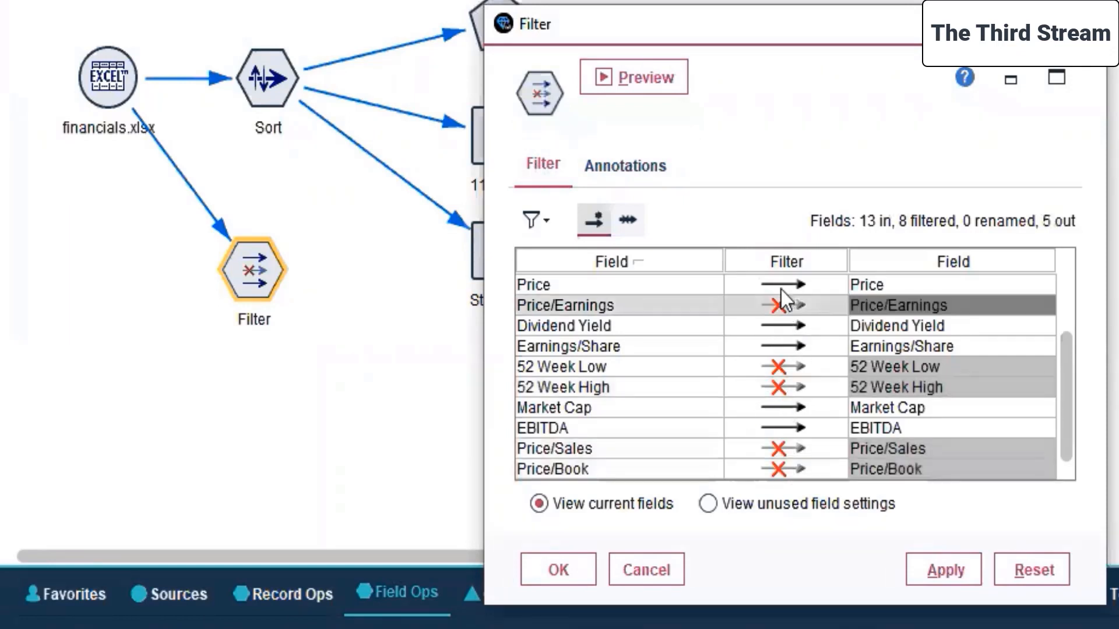
click(779, 284)
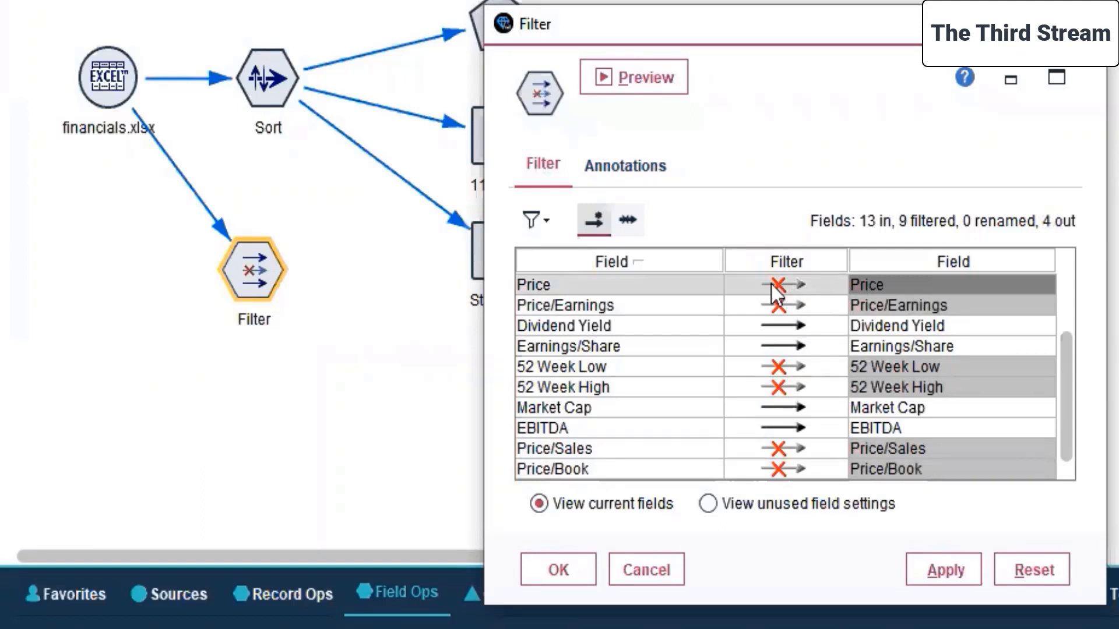
click(795, 408)
scroll(796, 419, up, 2)
scroll(797, 418, down, 2)
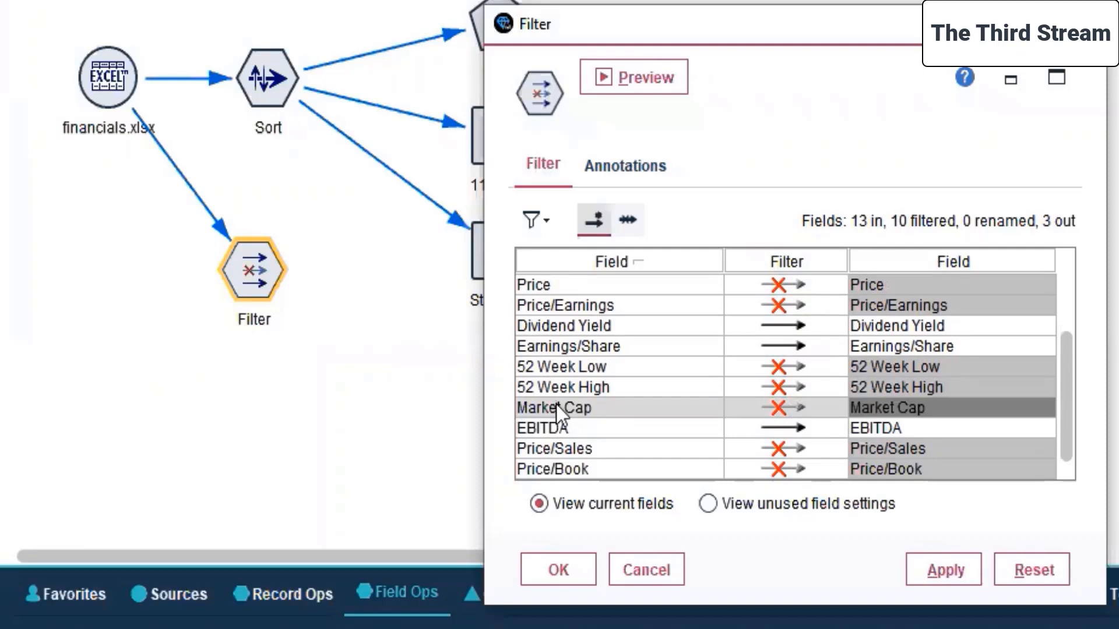
click(923, 568)
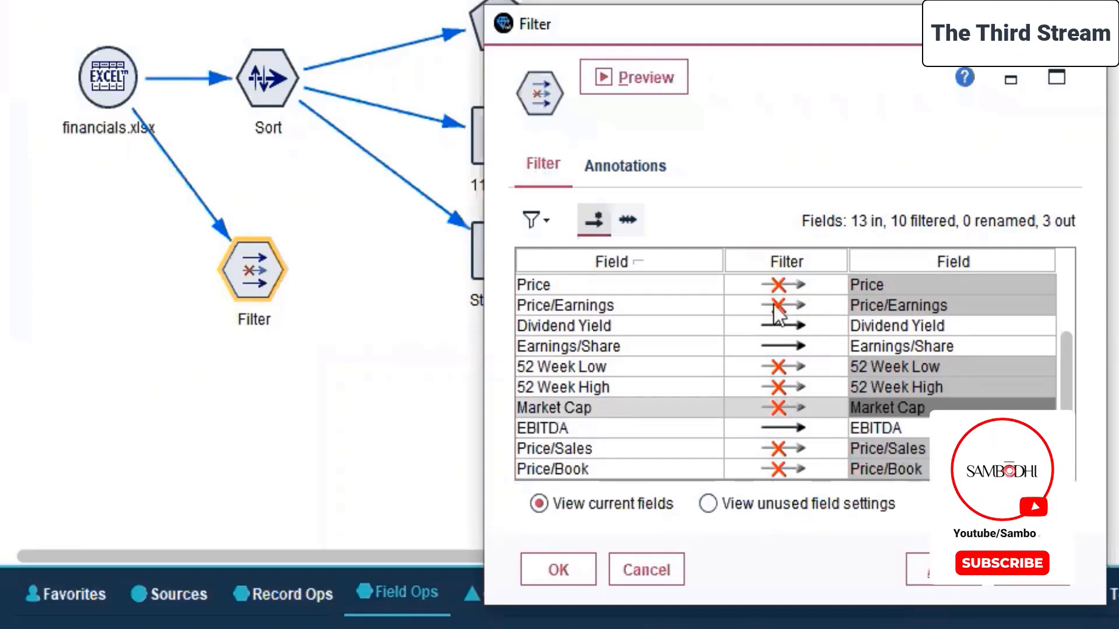
Invert the filter to compare its effect, restore the original selection and accept the Filter node settings.
click(628, 220)
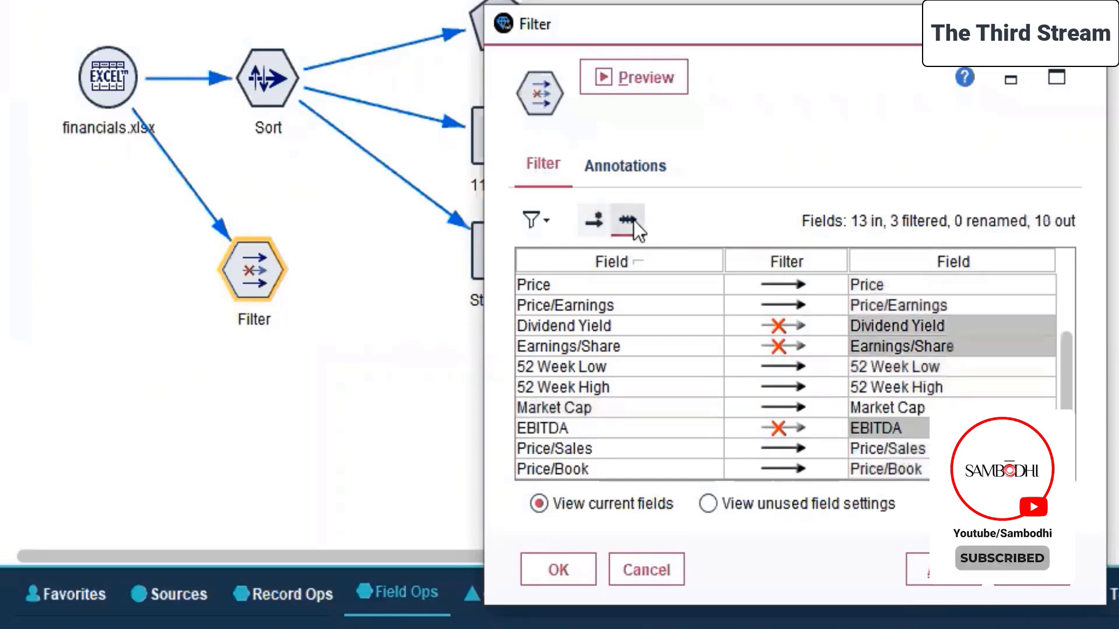
click(590, 221)
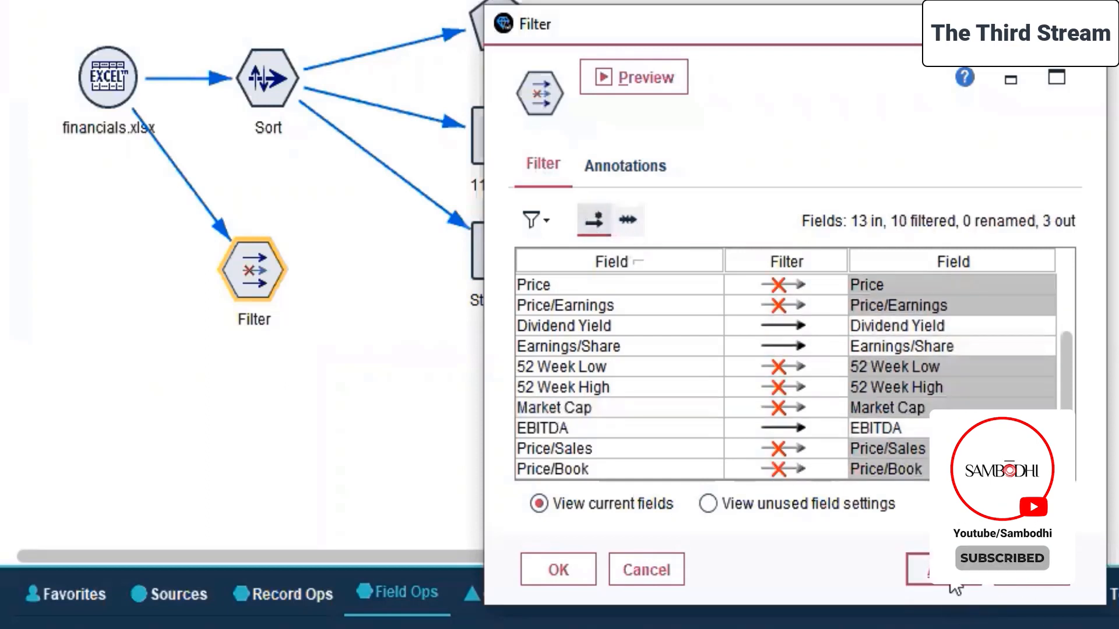
click(559, 569)
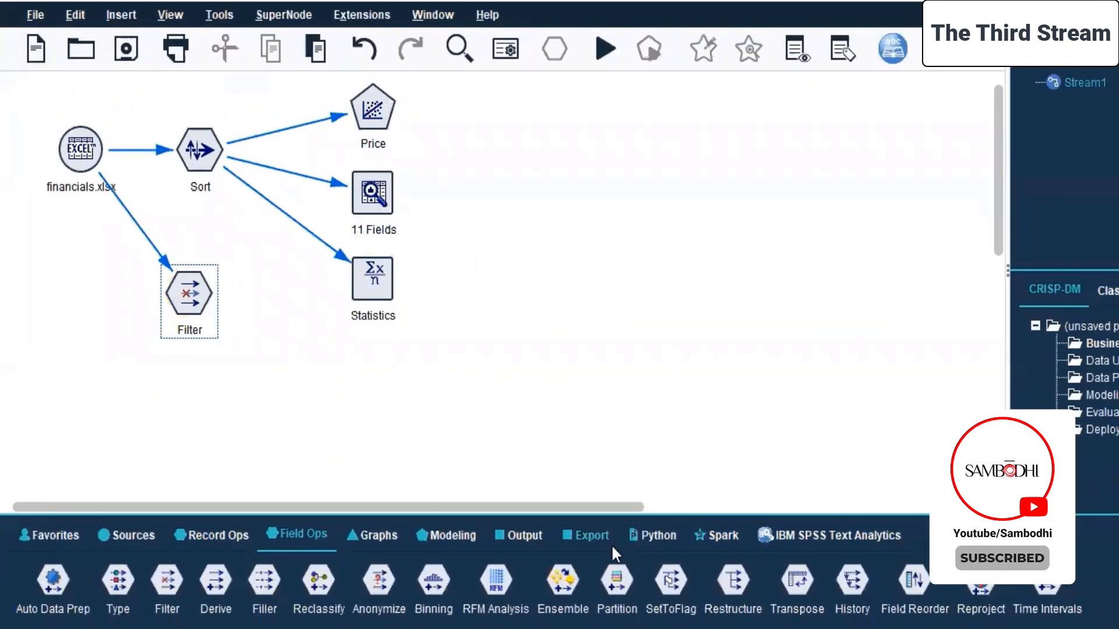
Add a Neural Net modeling node after the Filter node and place it beneath the Statistics node.
click(520, 535)
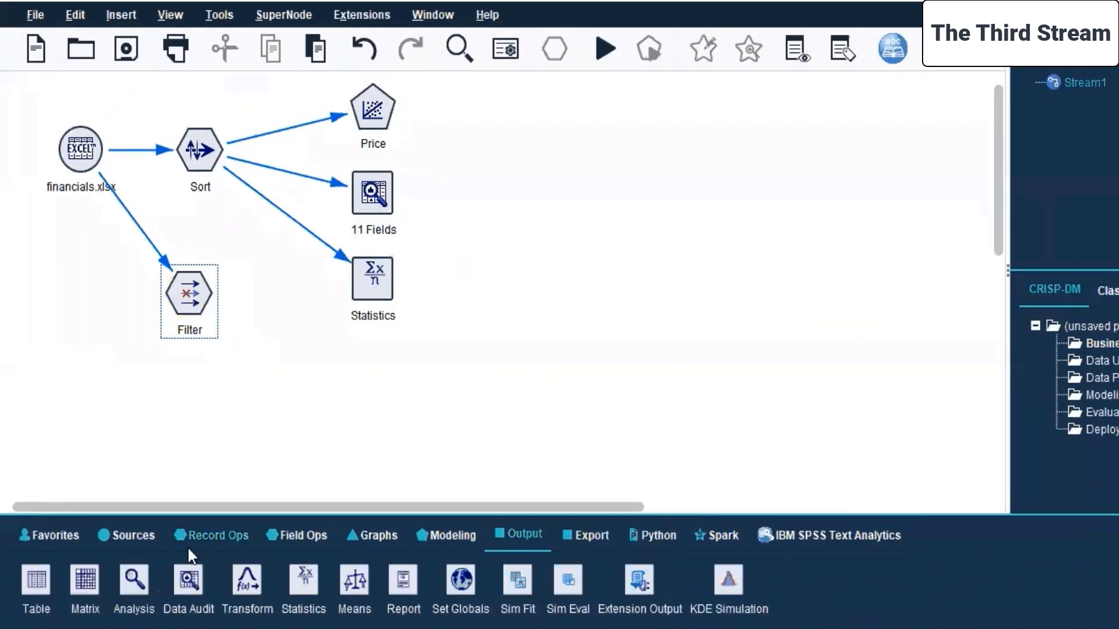
click(448, 539)
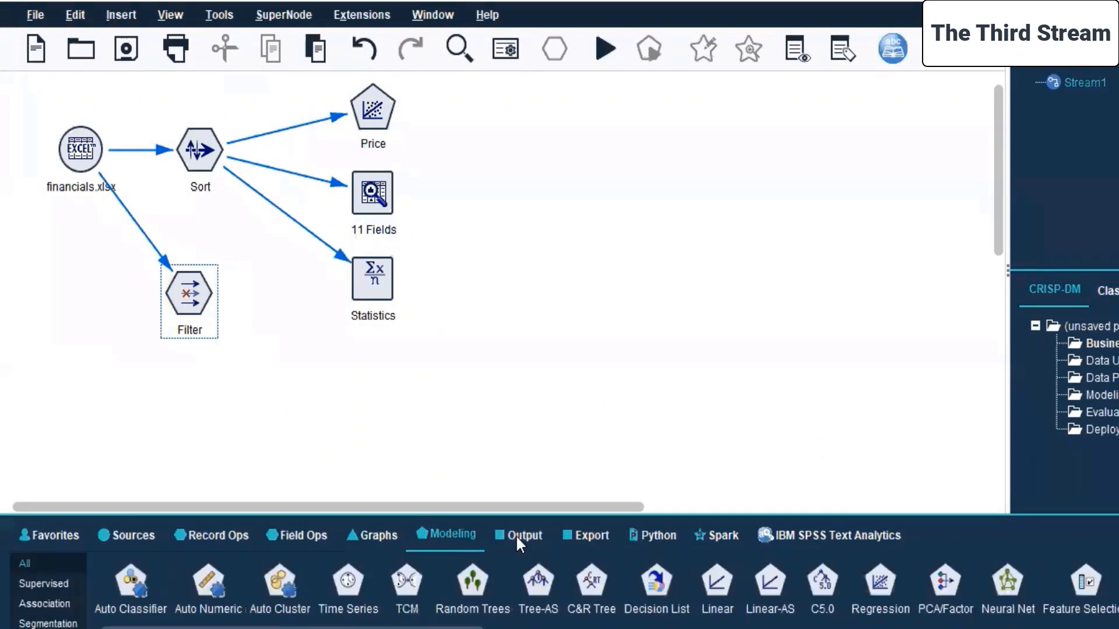
double_click(1008, 582)
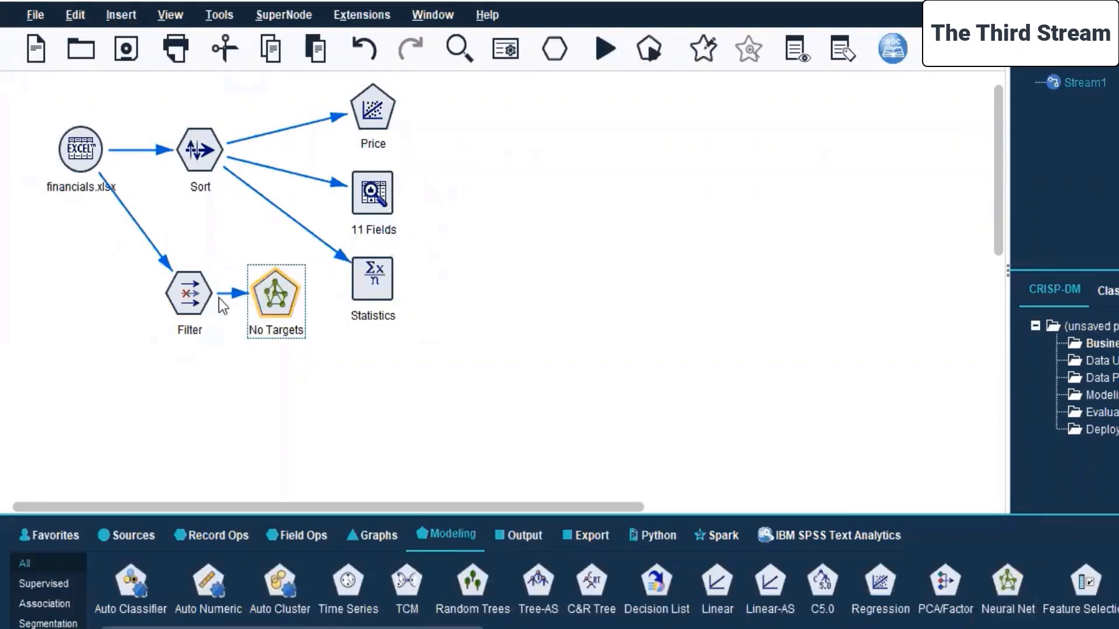
drag(282, 305, 386, 382)
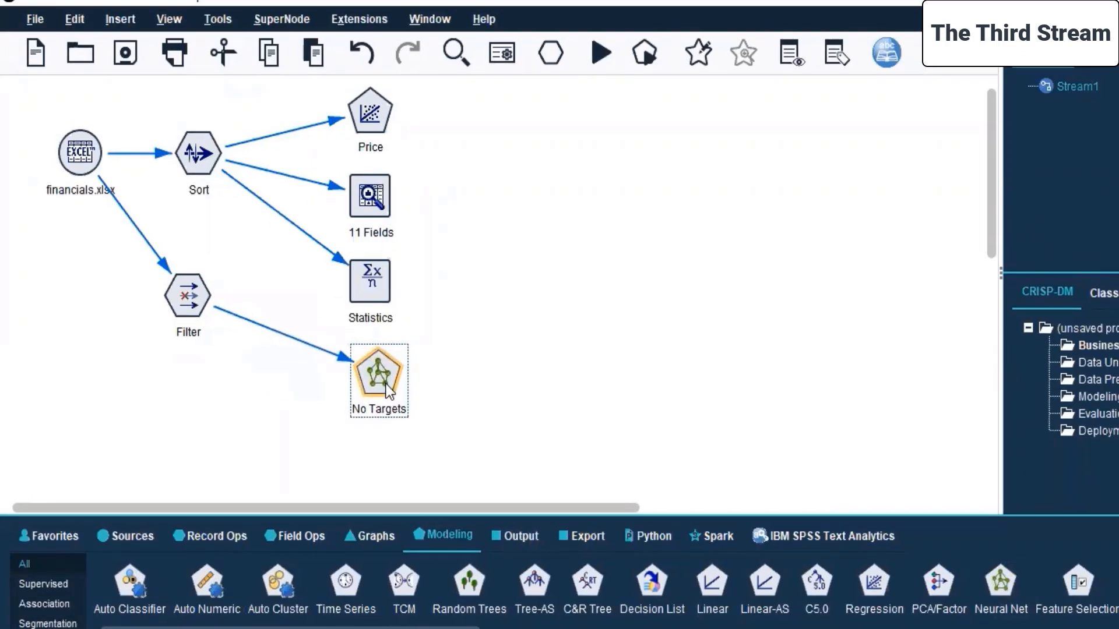
Edit the Neural Net node to use custom field assignments with Dividend Yield as the target.
right_click(373, 392)
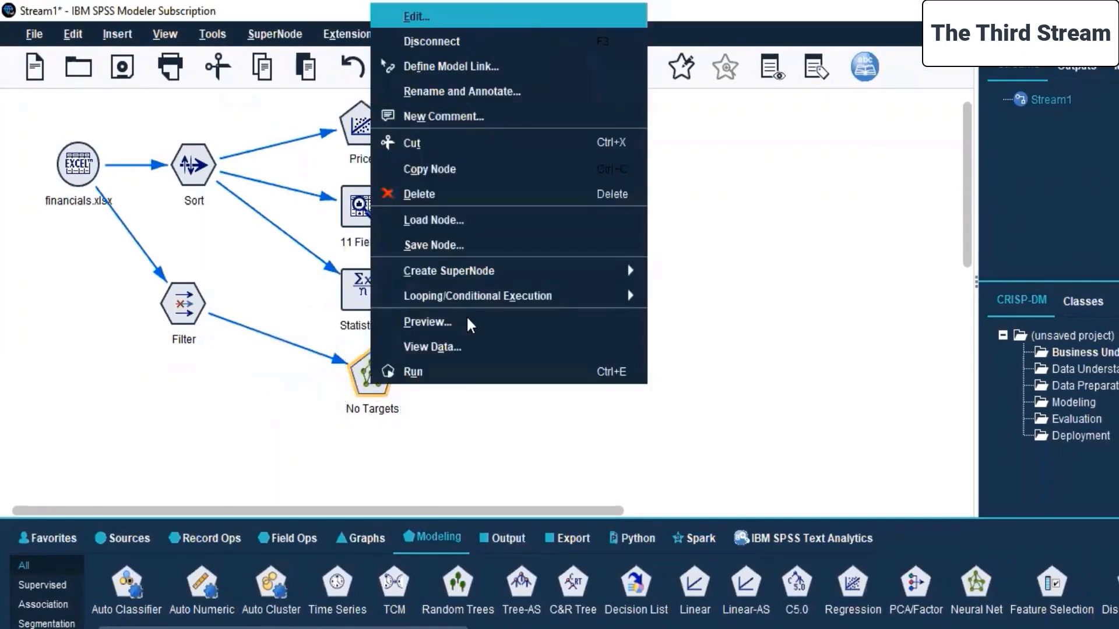
key(Return)
click(462, 205)
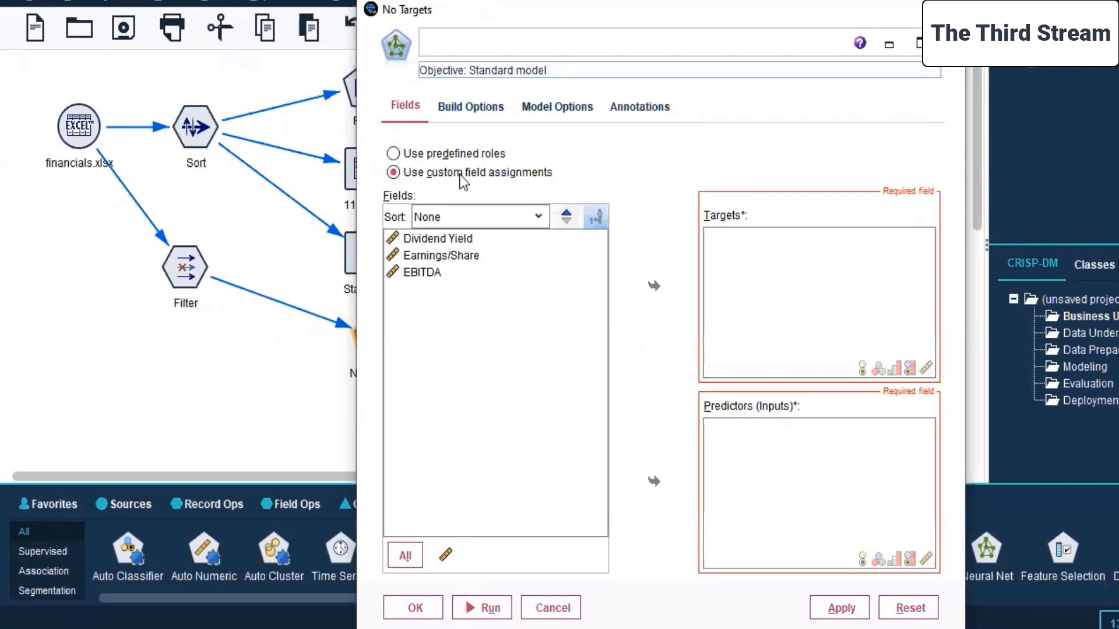
click(429, 239)
click(655, 287)
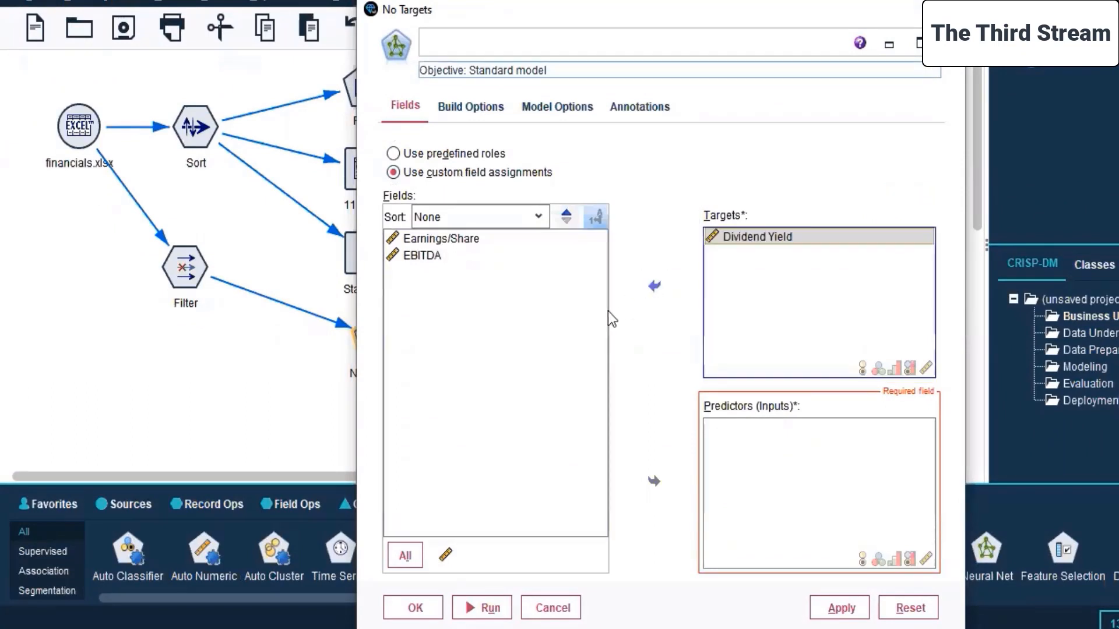
Assign Earnings/Share and EBITDA as the predictors of the neural network.
click(427, 260)
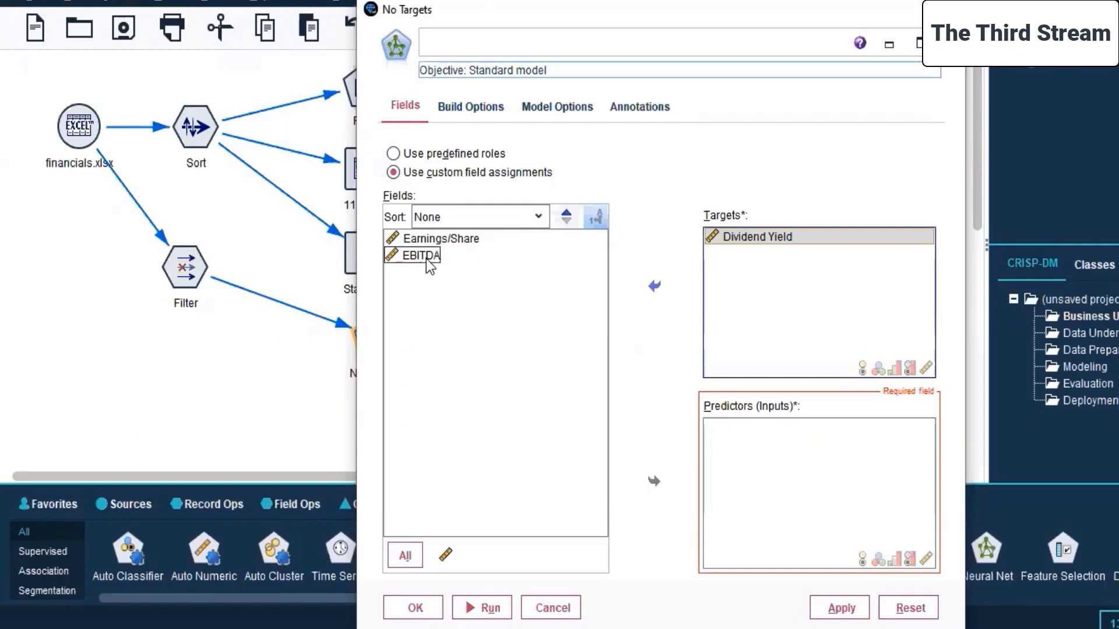
click(428, 260)
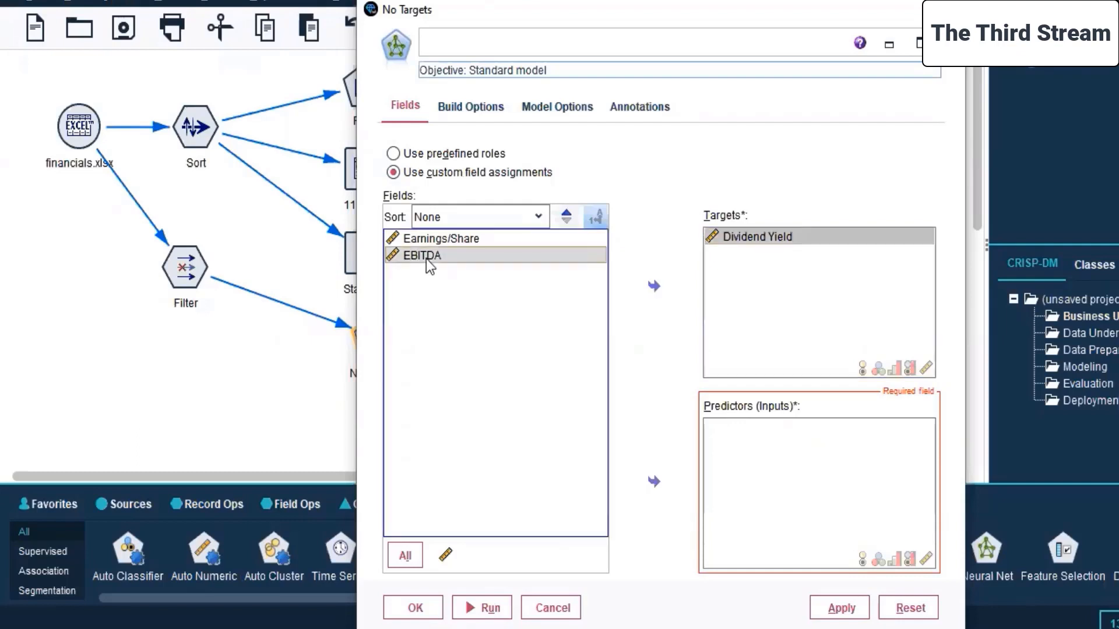
ctrl+click(449, 238)
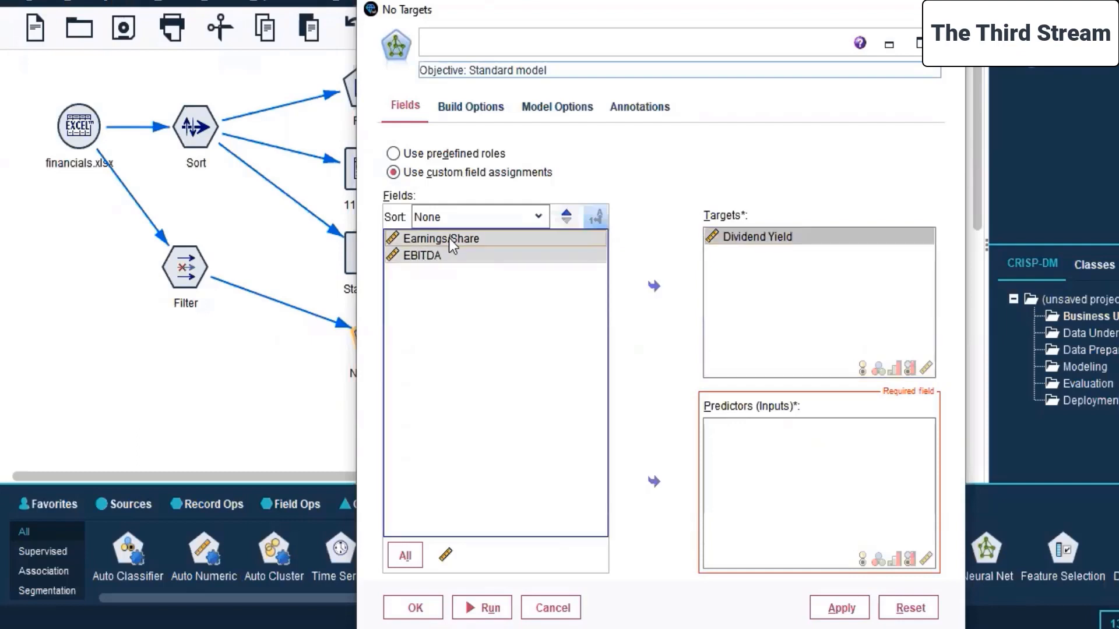
click(651, 482)
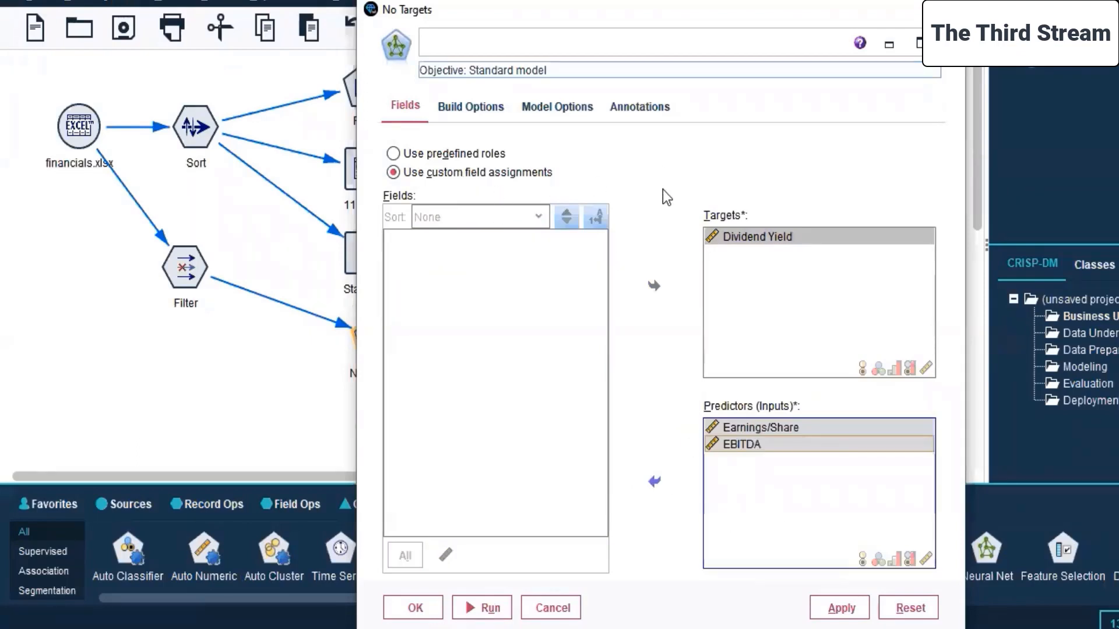
Set the neural network model to Multilayer Perceptron (MLP) in the basic build settings.
click(472, 109)
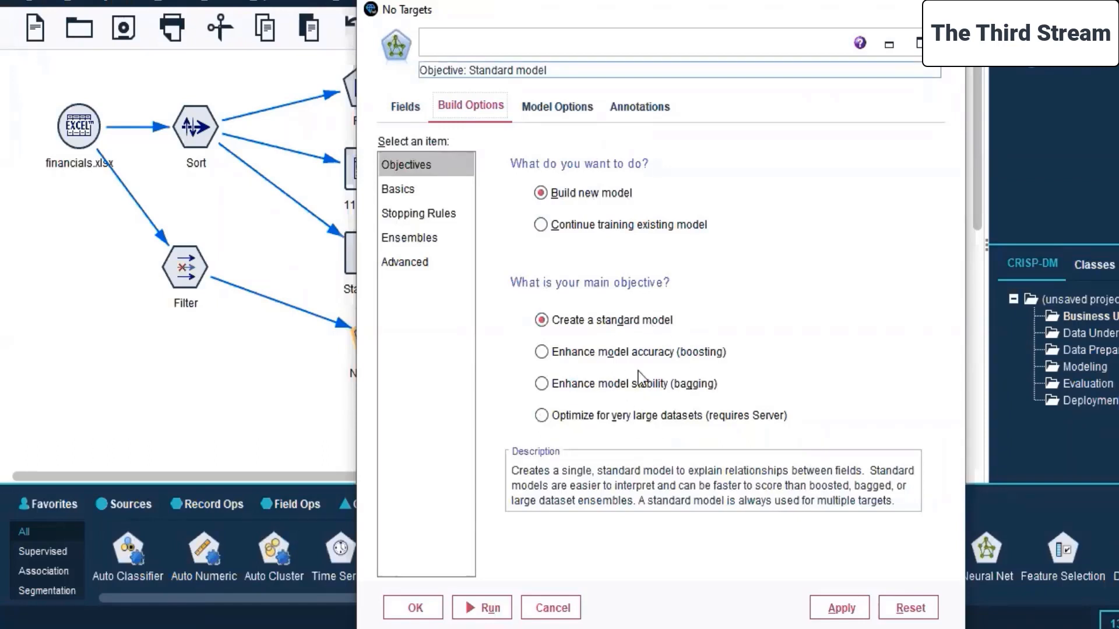
click(398, 189)
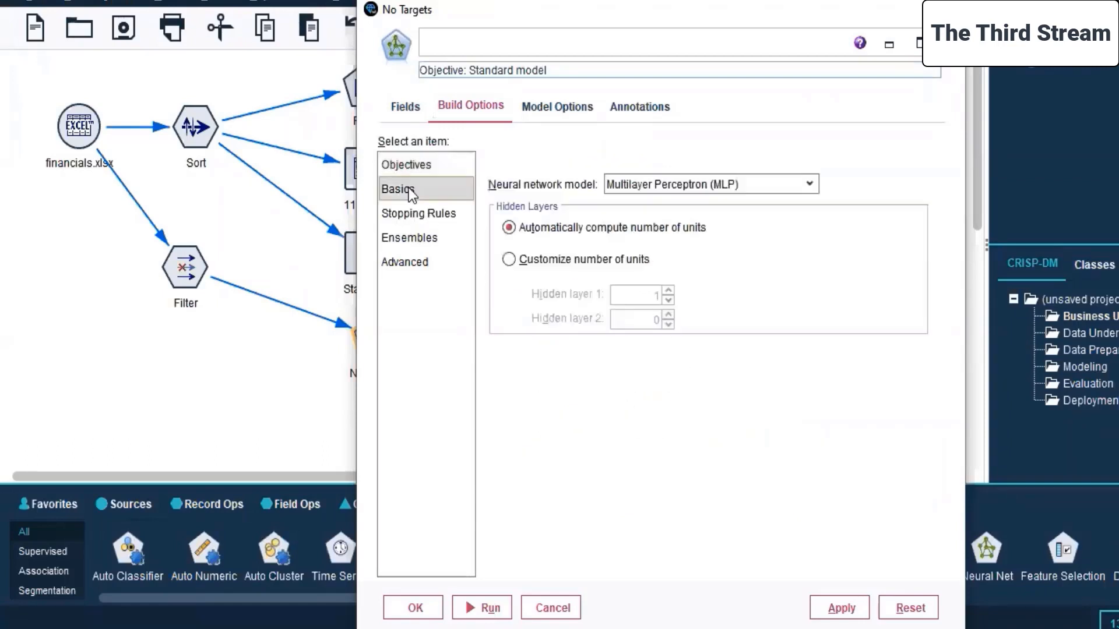
click(683, 183)
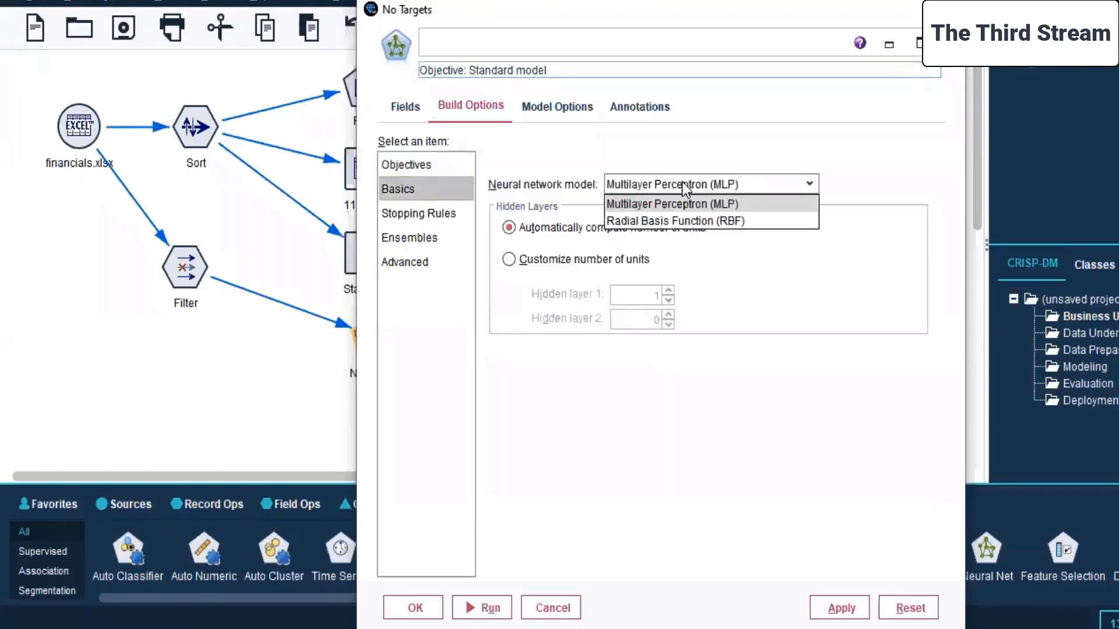
click(663, 204)
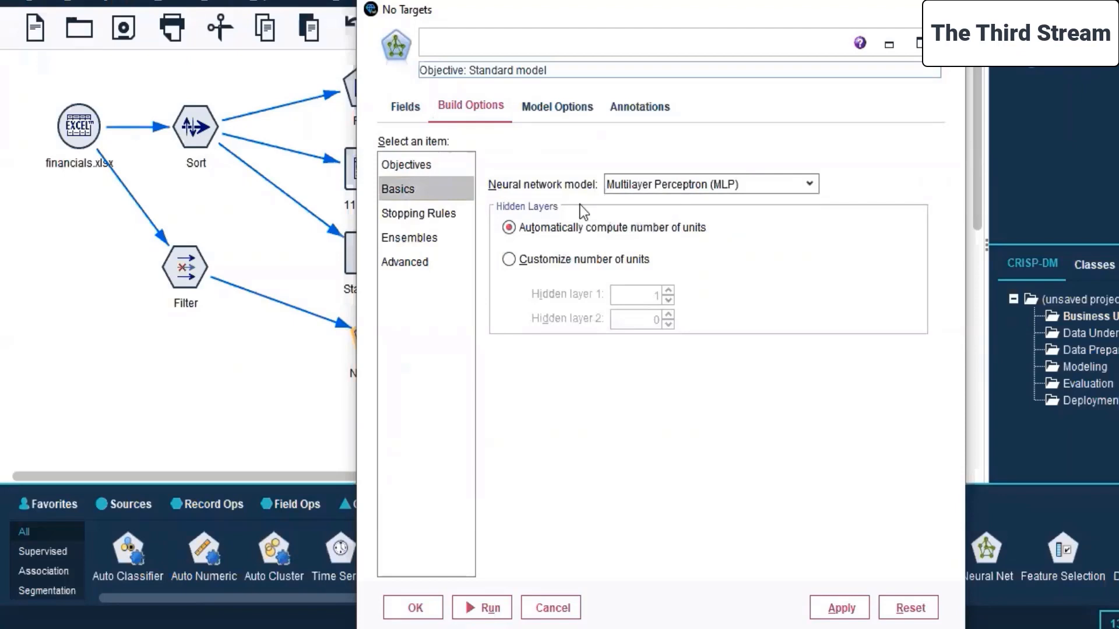
Review the stopping rules, ensembles, advanced, model and annotation settings, and accept the Neural Net node configuration.
click(400, 215)
click(403, 242)
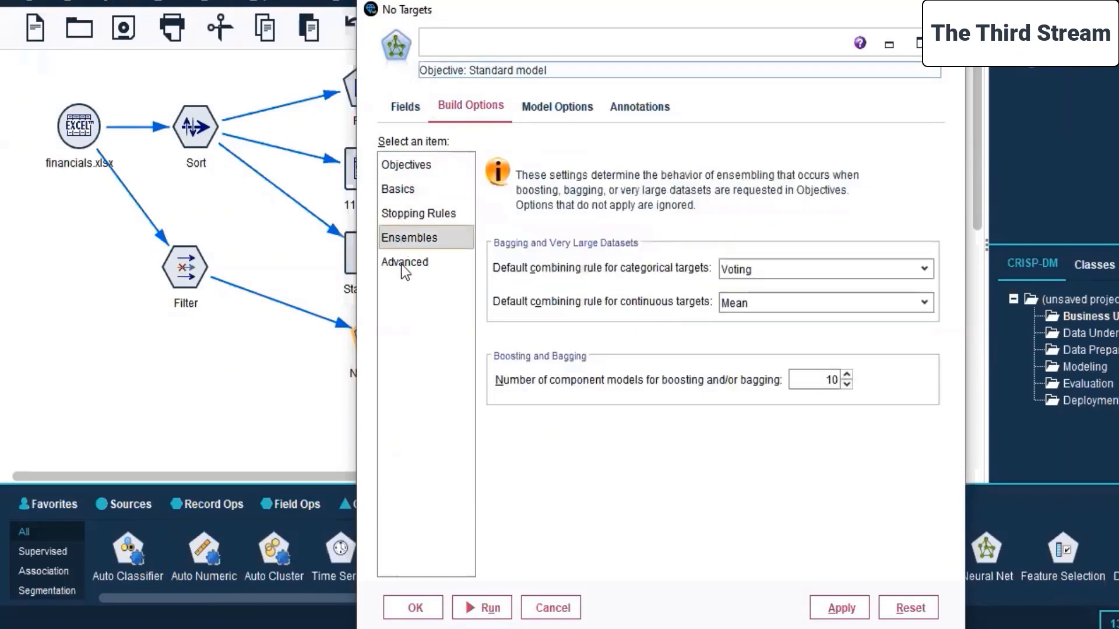
click(405, 267)
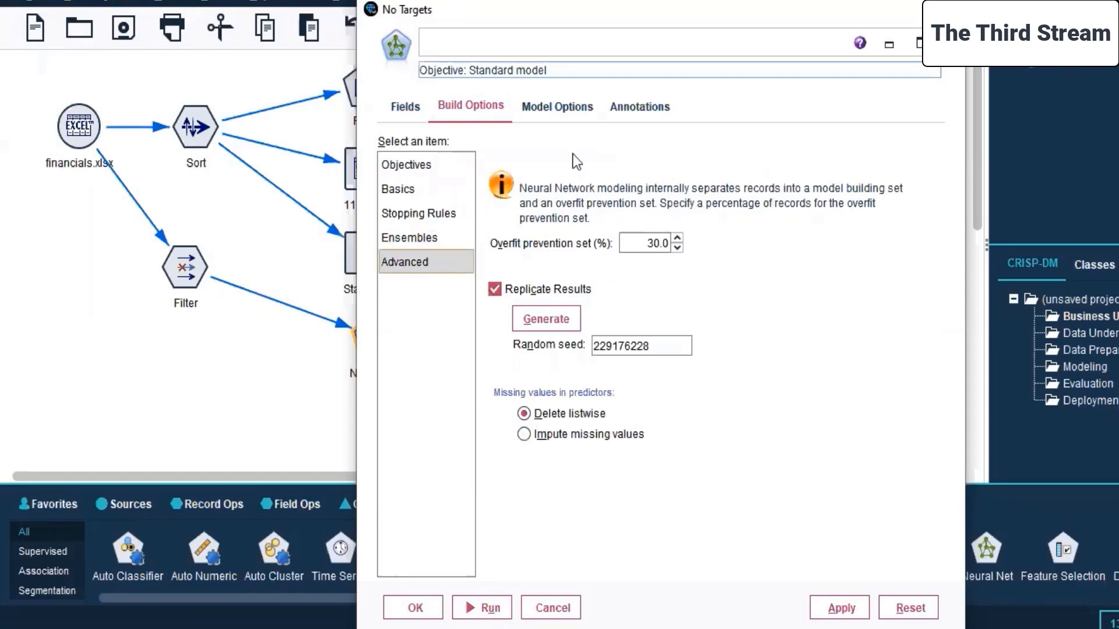
click(541, 117)
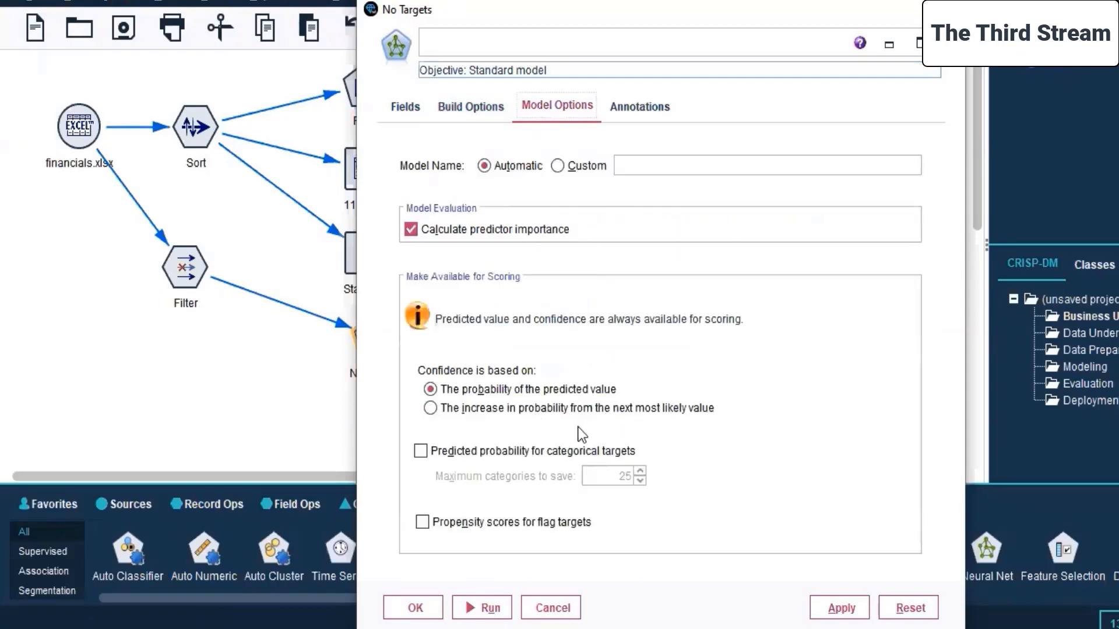
click(645, 109)
click(821, 611)
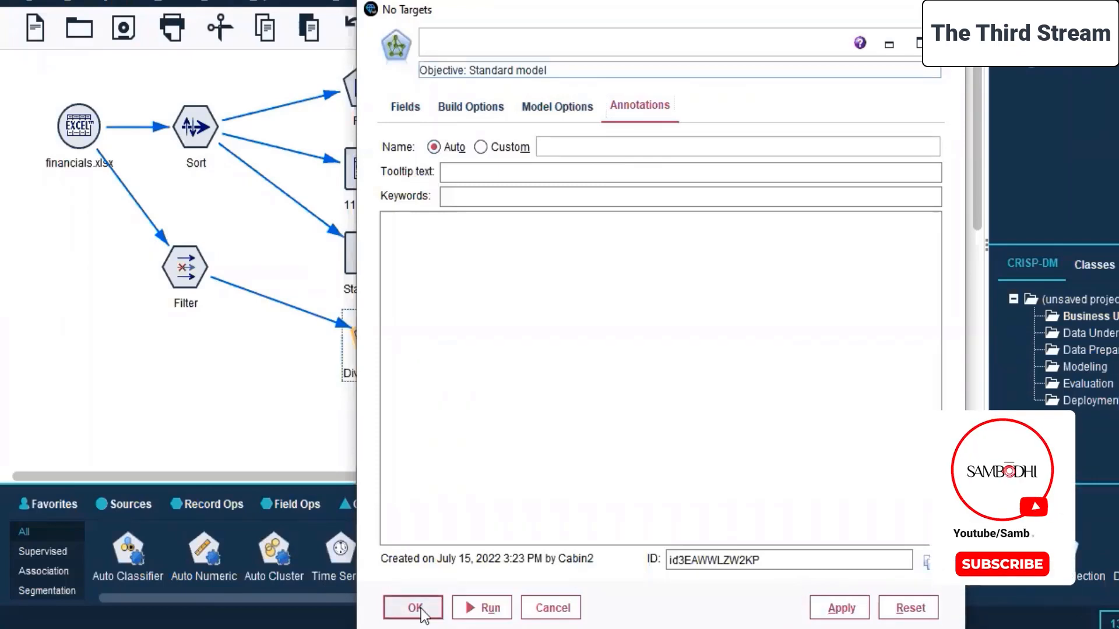
click(408, 608)
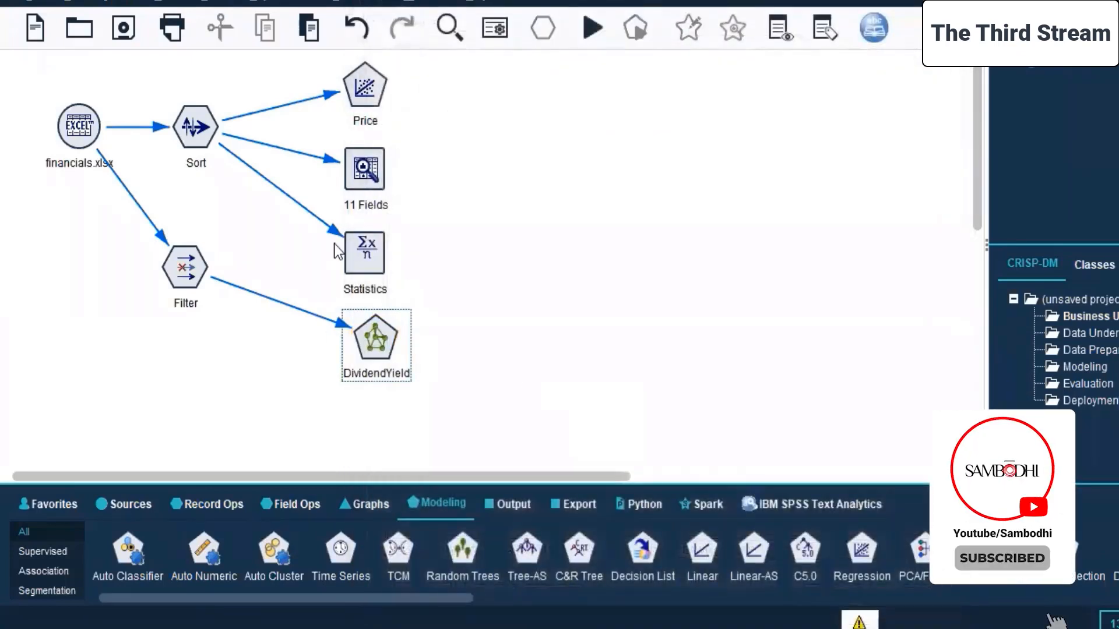
Rearrange the stream nodes, aligning financials.xlsx and Sort with the Price node and moving the 11 Fields, Statistics and Filter nodes upward.
click(371, 92)
drag(361, 184, 362, 171)
drag(366, 250, 366, 235)
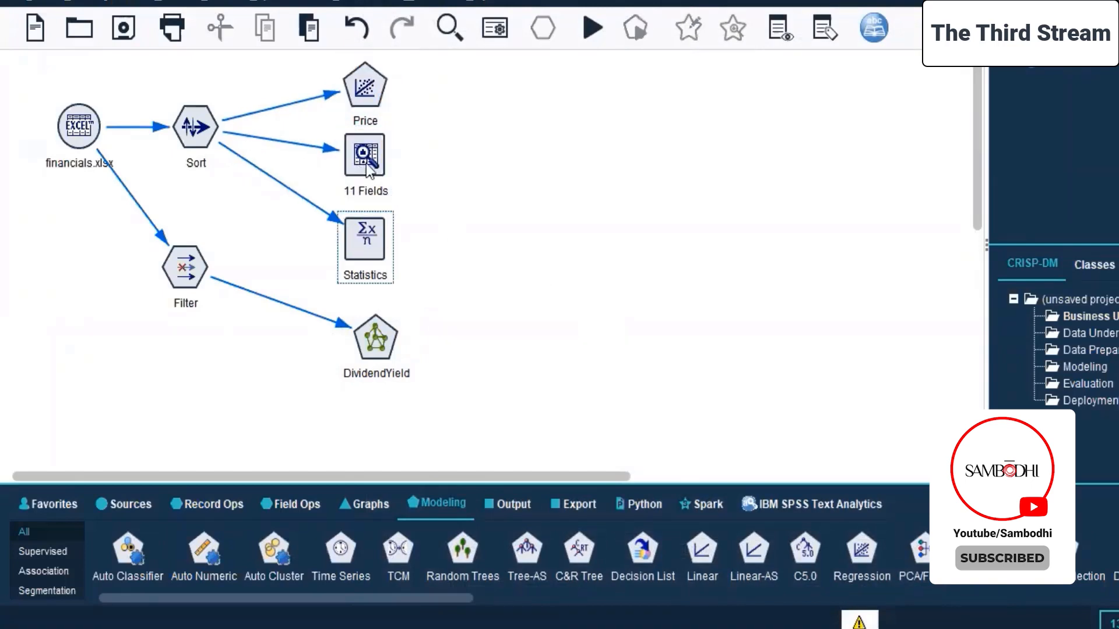
drag(86, 140, 43, 98)
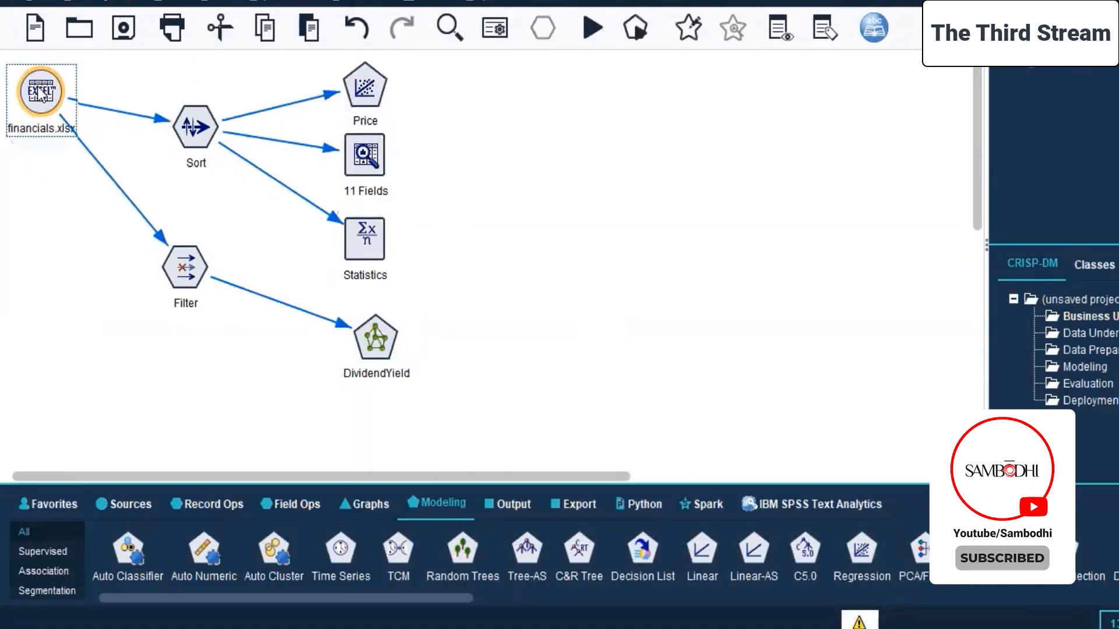
drag(185, 266, 195, 210)
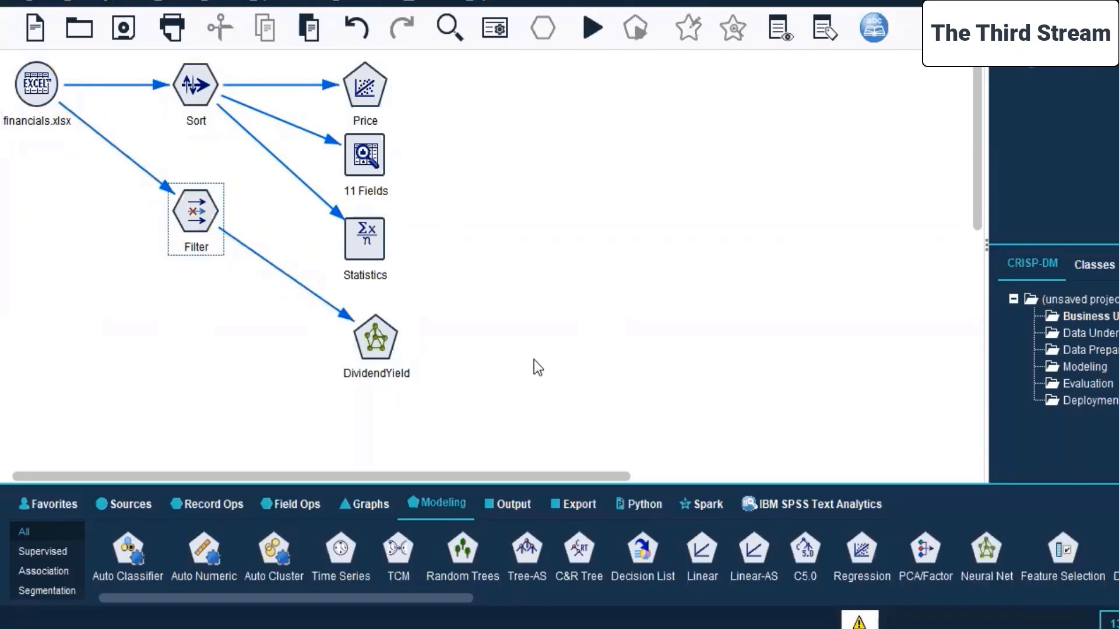
click(368, 337)
right_click(361, 340)
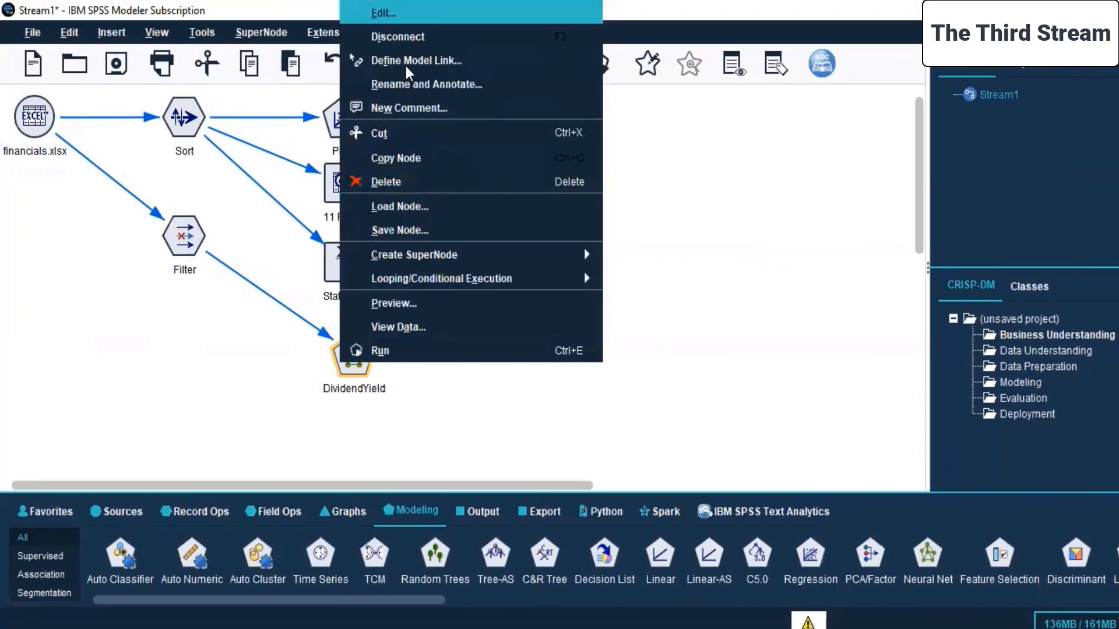
click(634, 378)
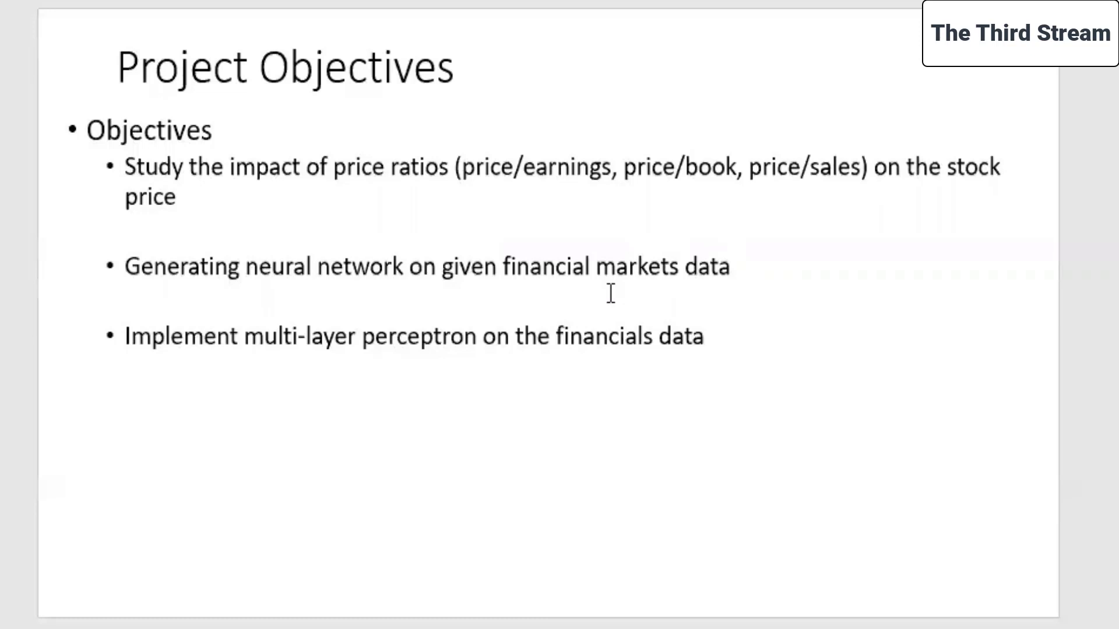
Delete the word Output from the Stream 1 and Stream 2 bullets on the presentation's Streams slide.
key(Page_Down)
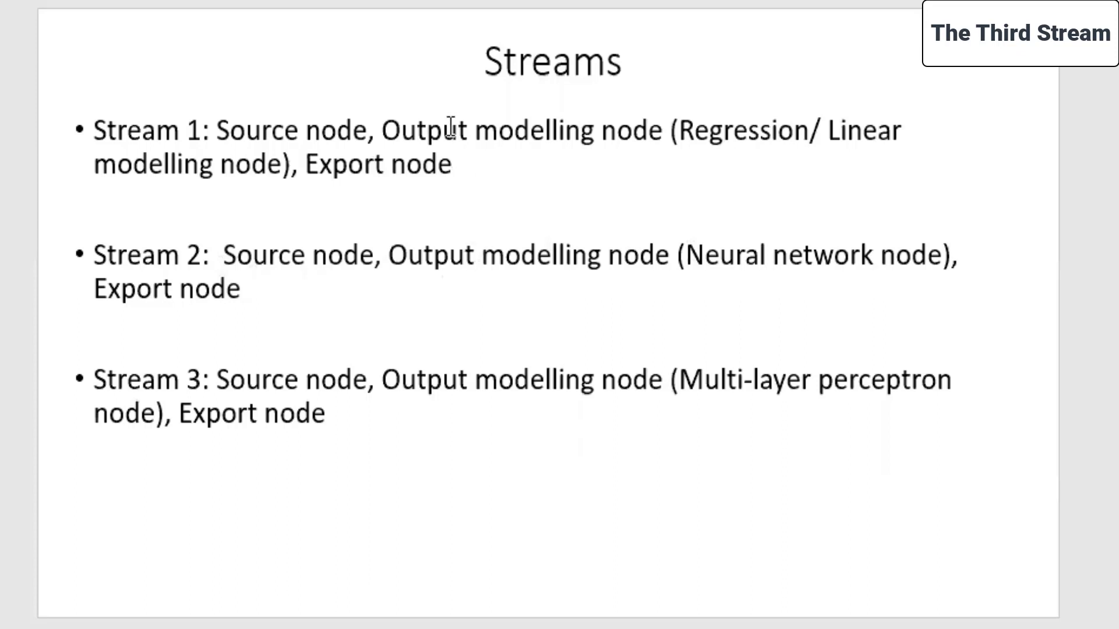
click(472, 126)
key(BackSpace)
key(BackSpace)
key(BackSpace)
key(BackSpace)
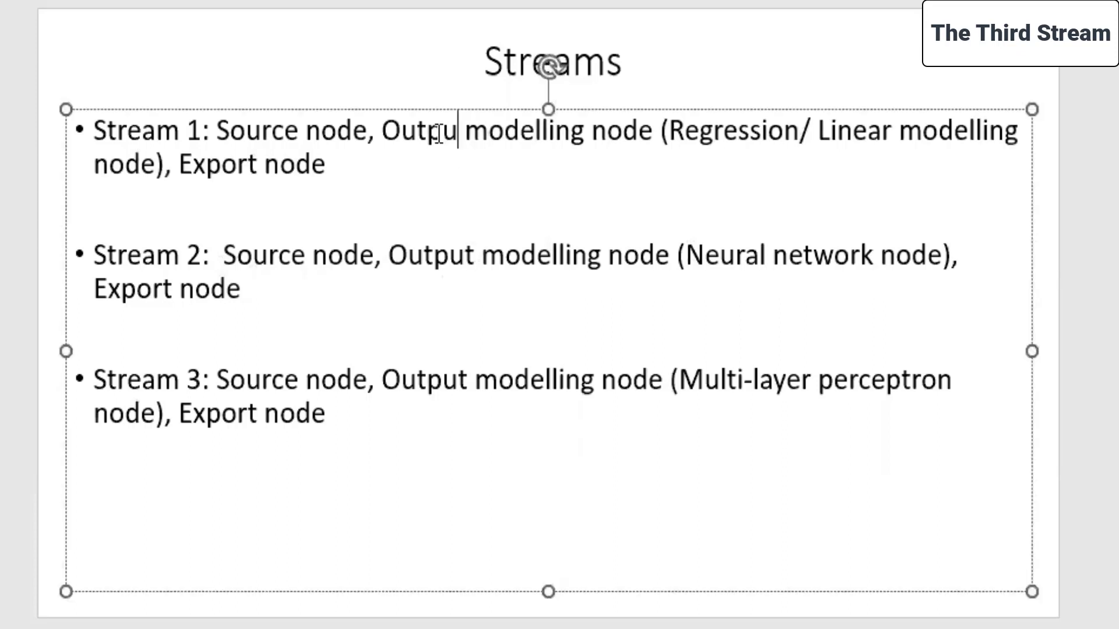
key(BackSpace)
key(BackSpace)
click(476, 248)
key(BackSpace)
key(BackSpace)
key(BackSpace)
key(BackSpace)
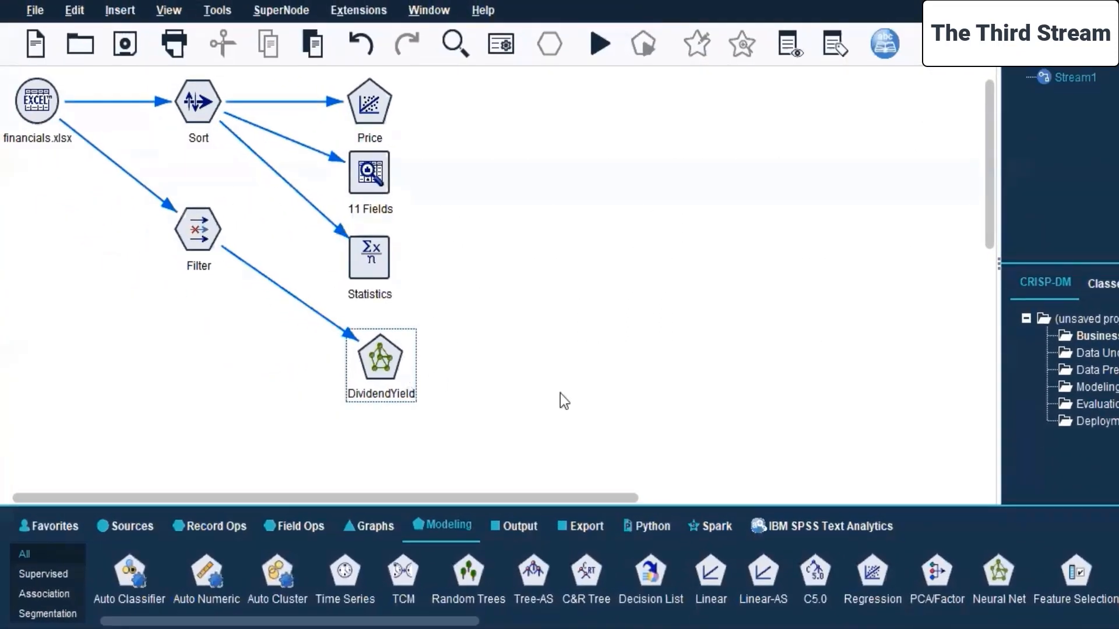
Move the Sort and Filter nodes with all their downstream nodes farther right on the canvas, away from the financials.xlsx source.
click(578, 526)
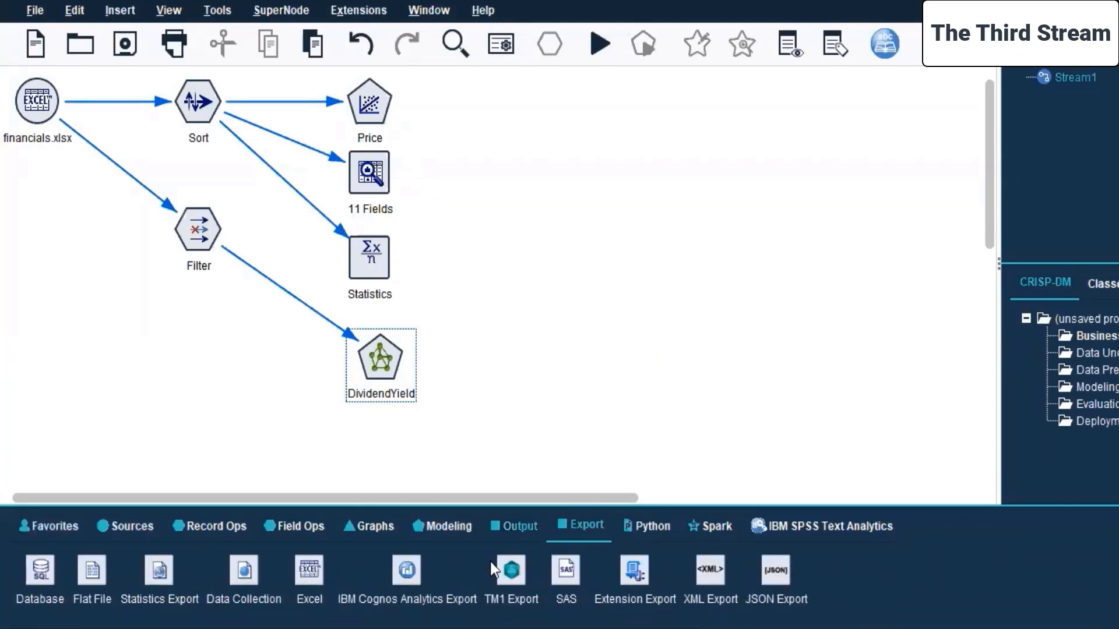
click(215, 525)
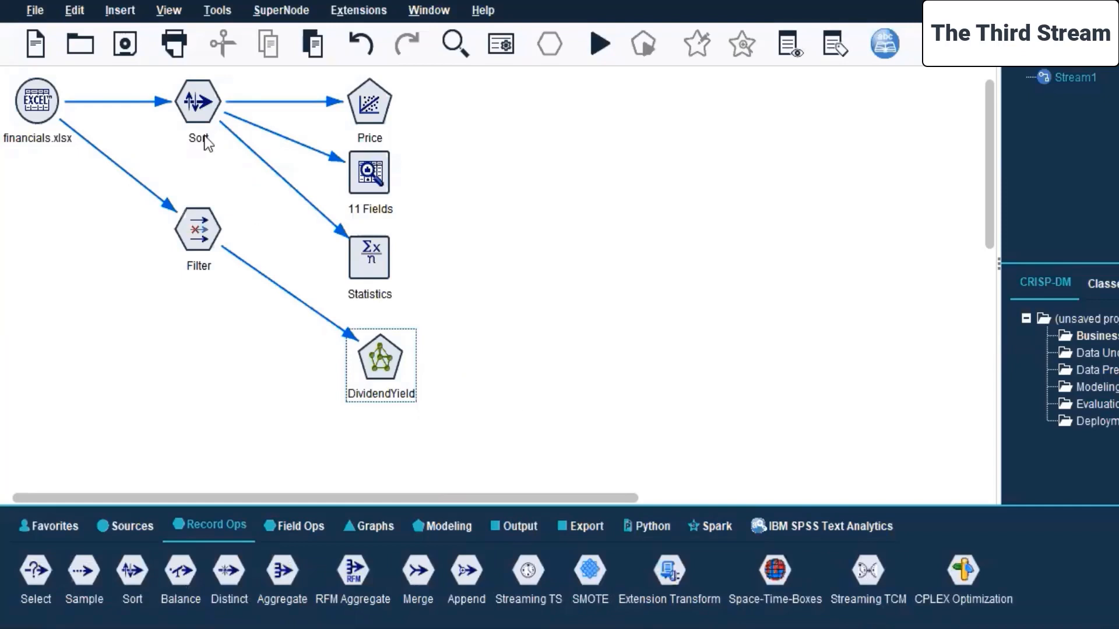
drag(150, 74, 451, 429)
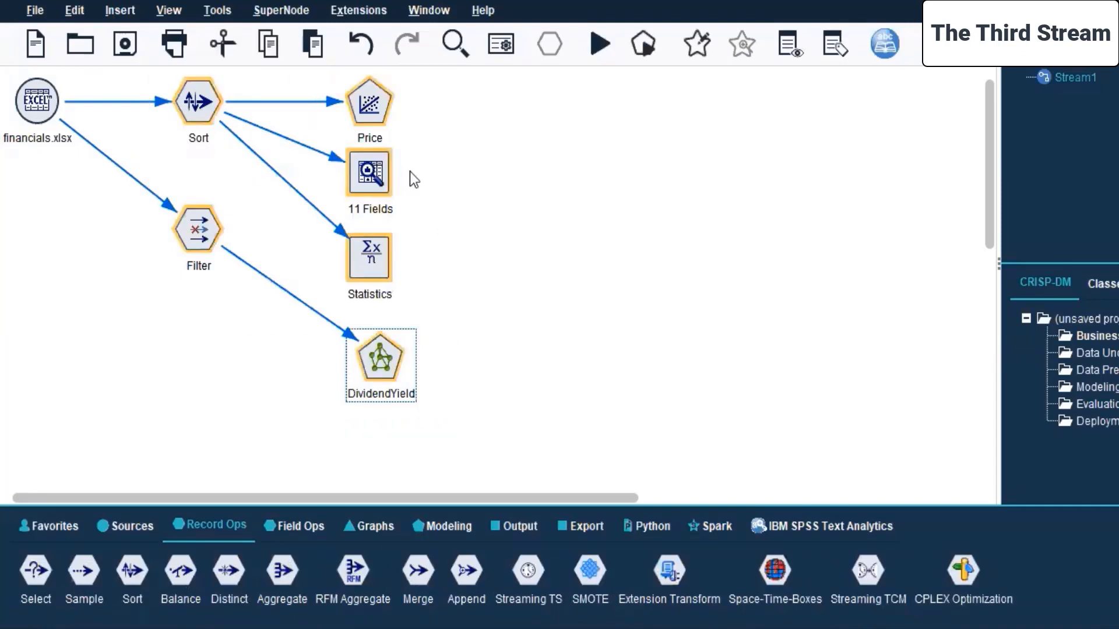
drag(373, 169, 802, 183)
click(416, 306)
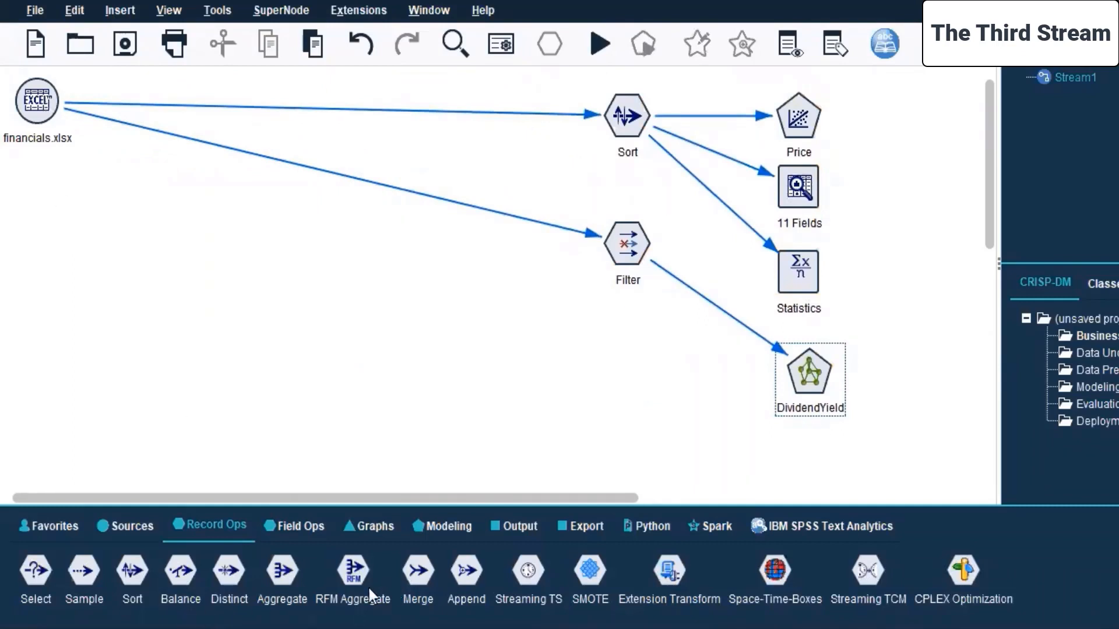
Add a Distinct node below the financials.xlsx source and connect the source to it.
double_click(222, 574)
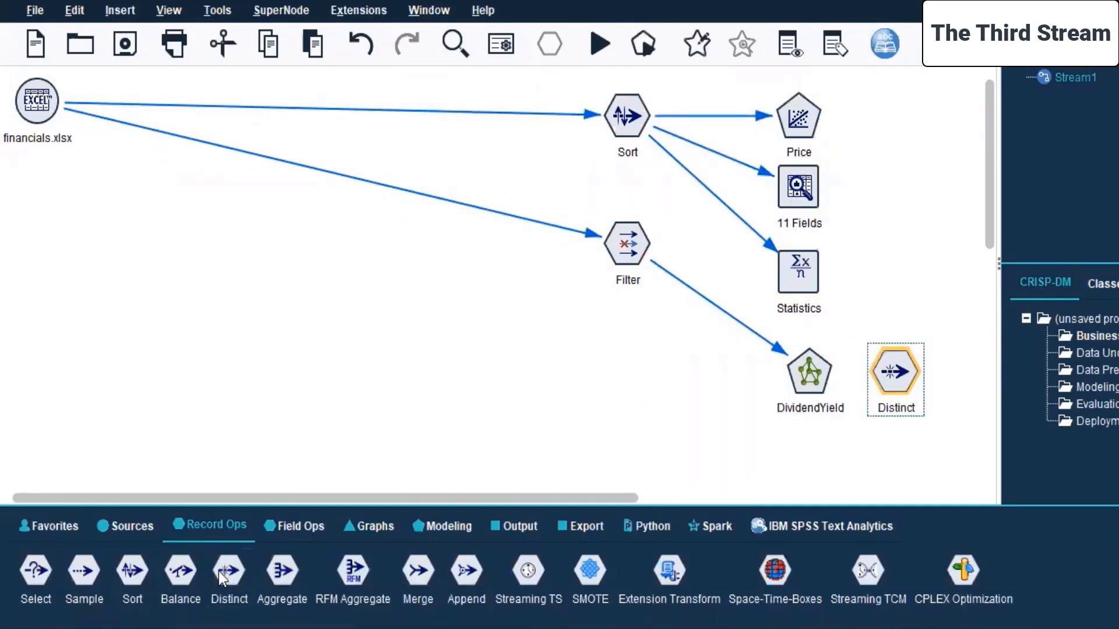
drag(896, 377, 112, 201)
click(33, 115)
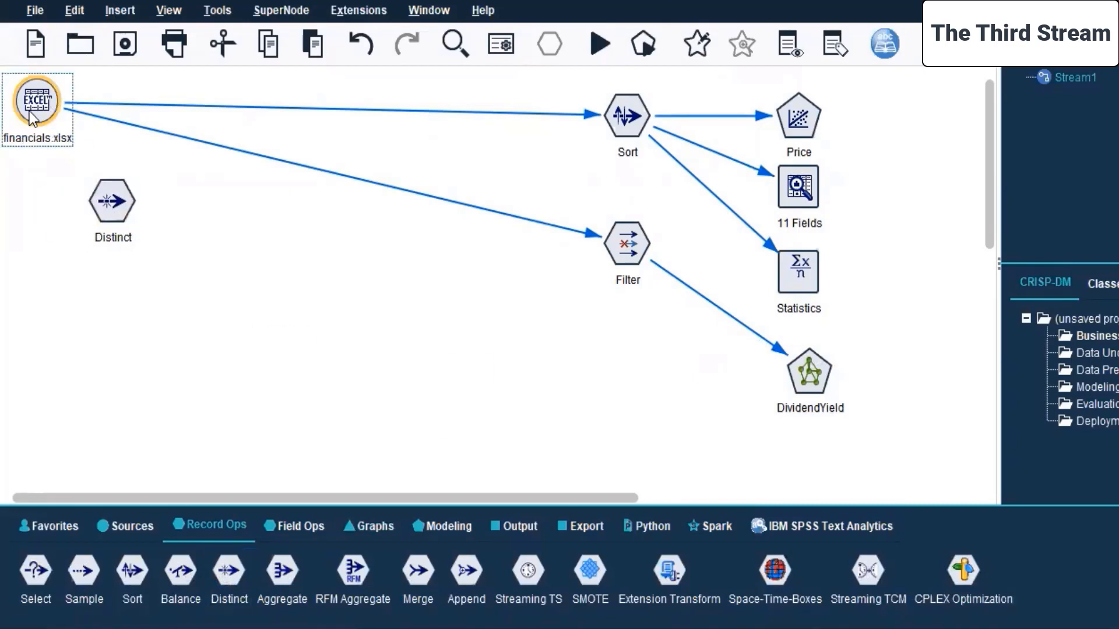
right_click(33, 115)
click(56, 148)
click(111, 220)
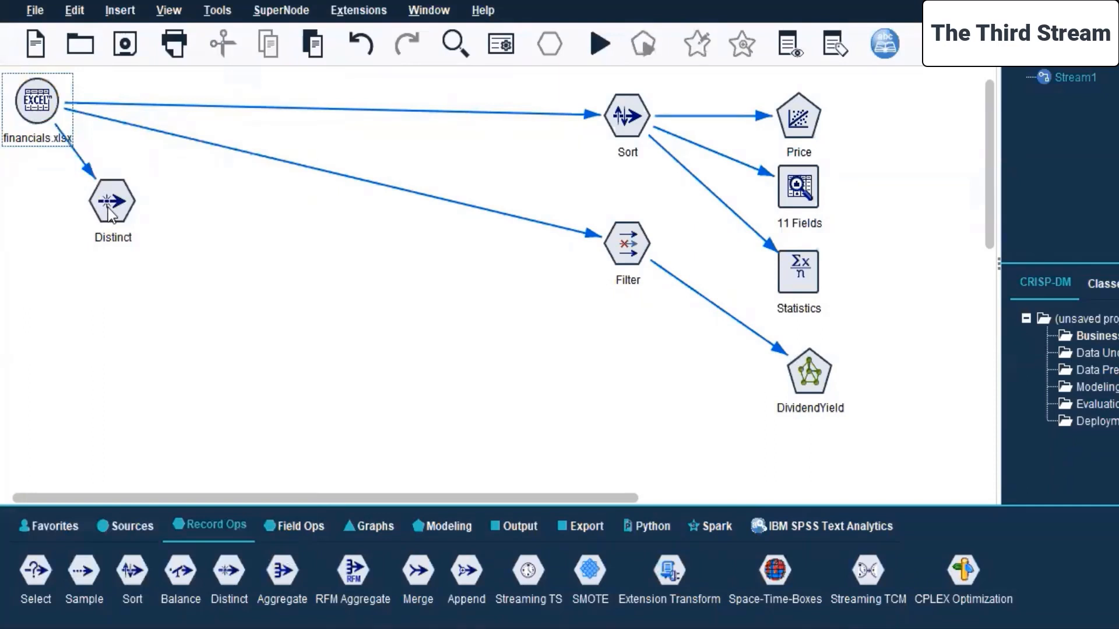
Edit the Distinct node to use 52 Week Low and 52 Week High as the key fields for grouping.
right_click(110, 214)
click(142, 221)
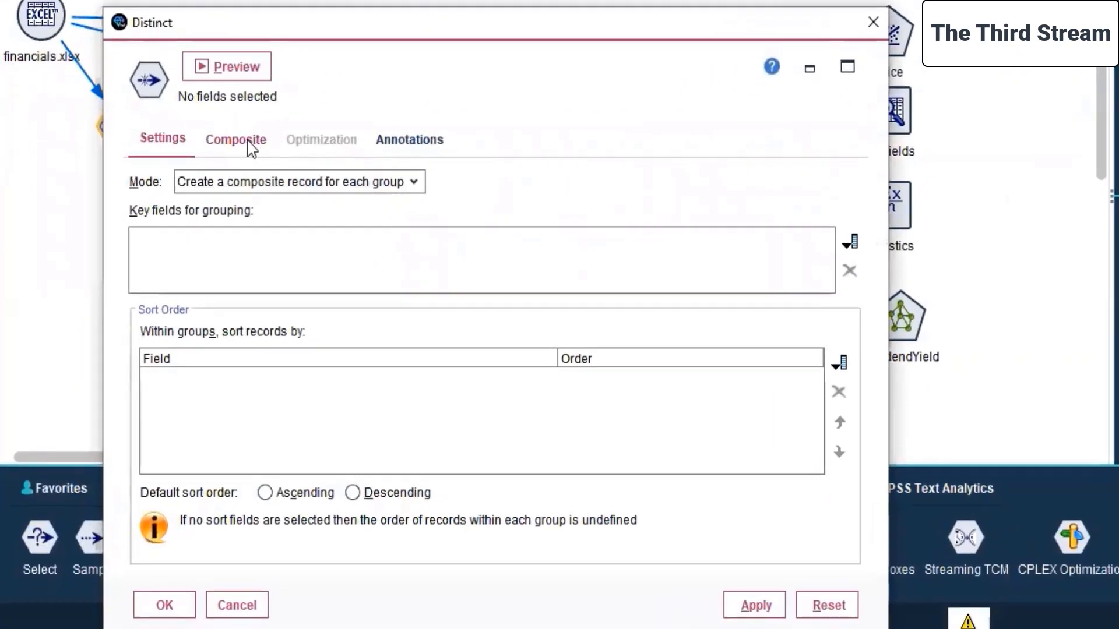
click(850, 243)
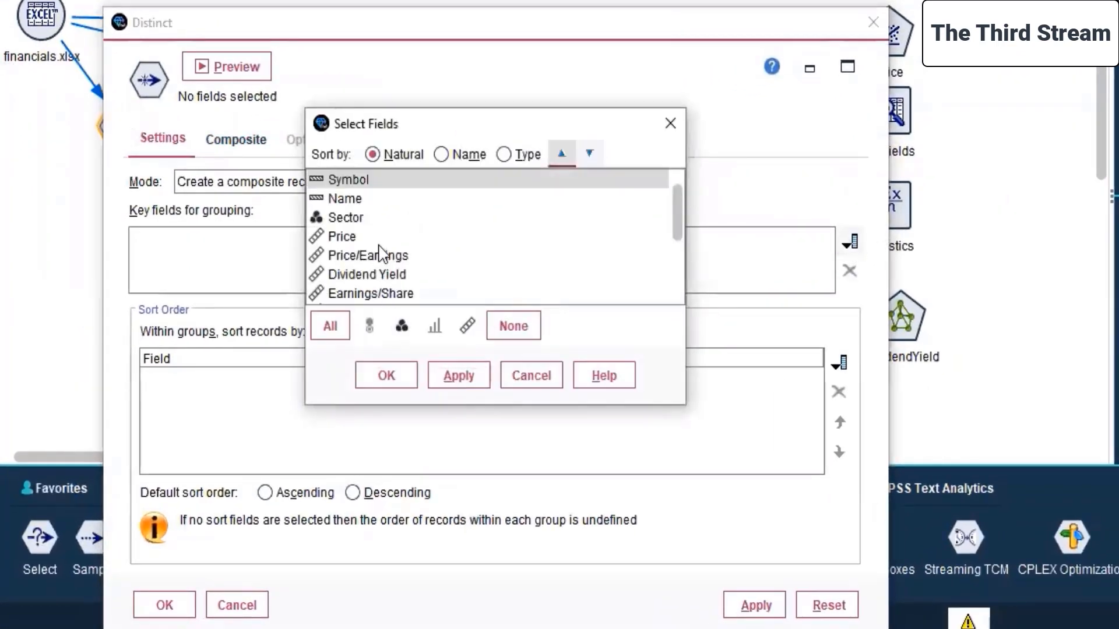
scroll(376, 251, down, 2)
click(371, 204)
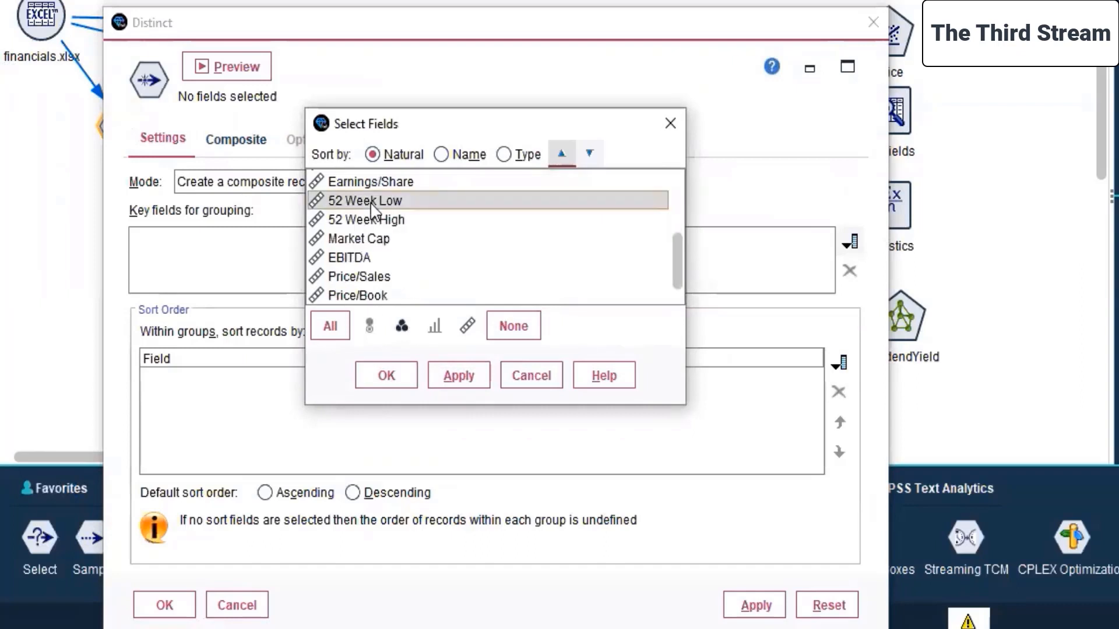
ctrl+click(385, 221)
click(458, 377)
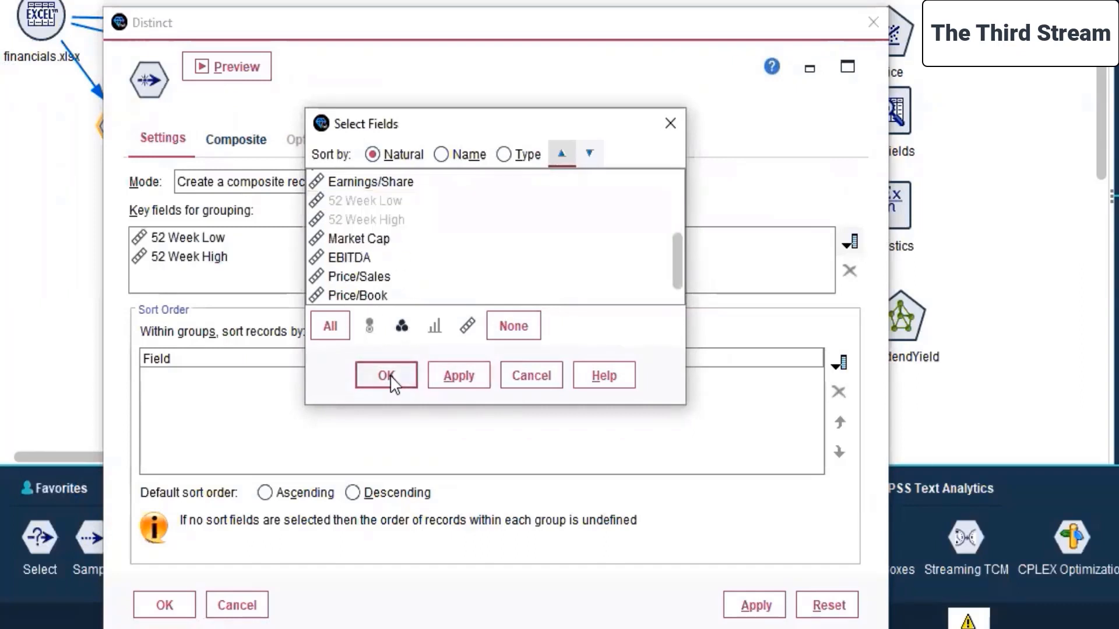
click(387, 376)
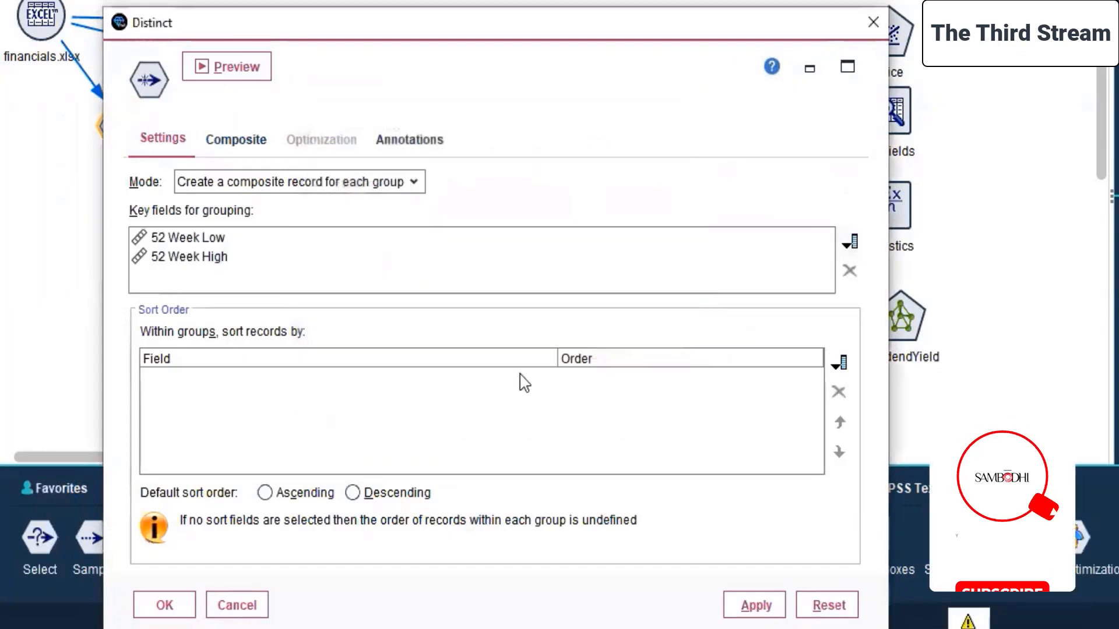
Sort the records within groups by Price in ascending order and accept the Distinct node settings.
click(846, 364)
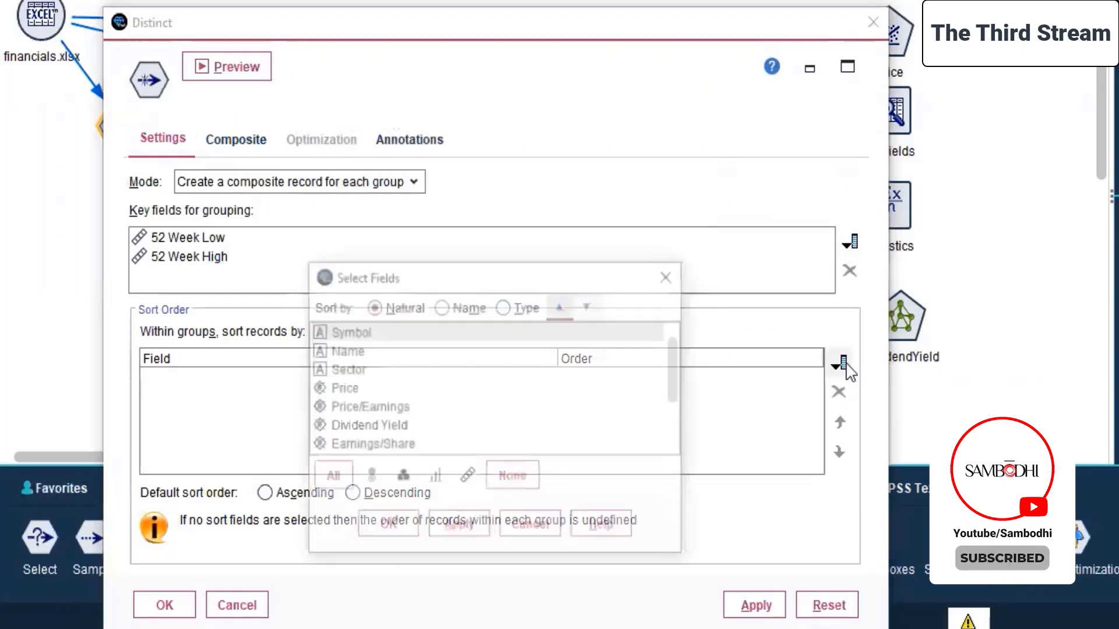
click(341, 388)
click(460, 529)
click(386, 528)
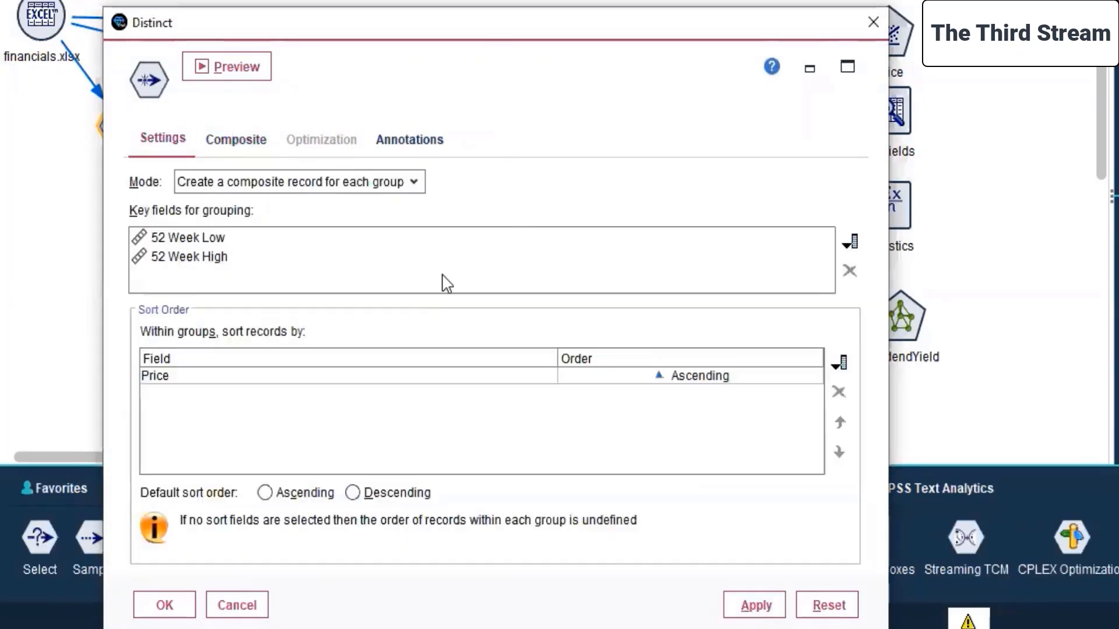
click(166, 604)
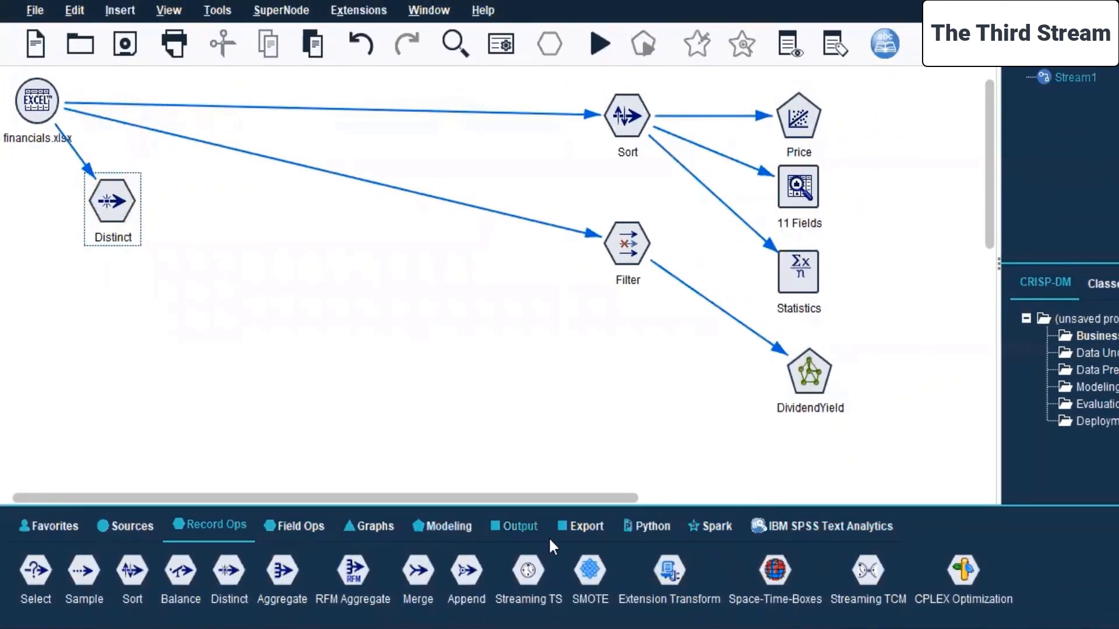
Add a MultiLayerPerceptron-AS modeling node beside the Distinct node and connect Distinct to it.
click(443, 527)
drag(216, 621, 934, 621)
click(989, 529)
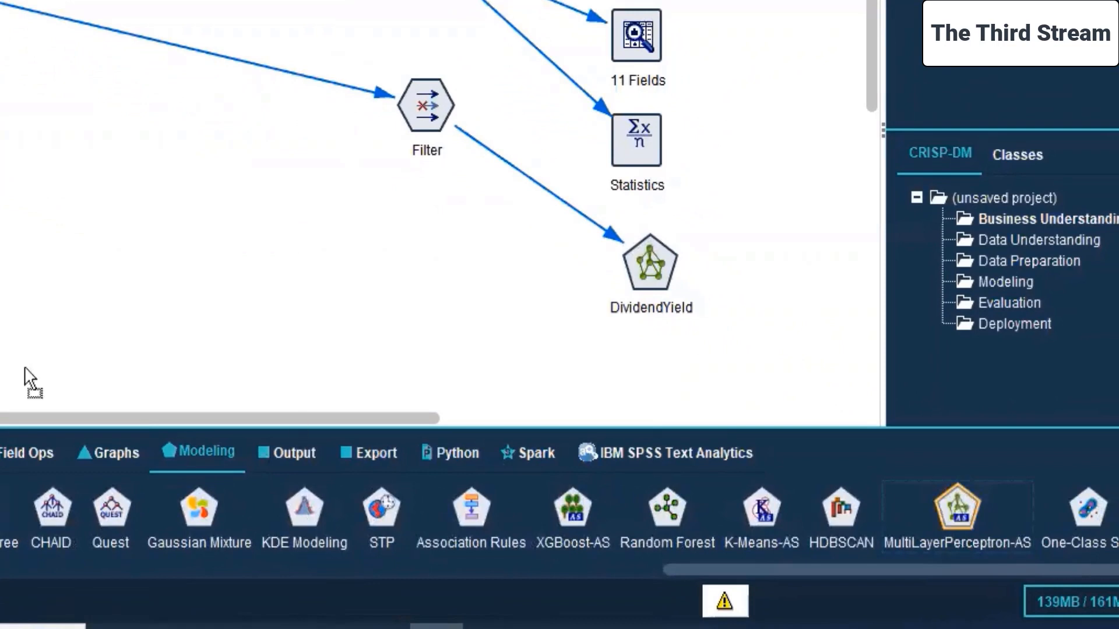
click(217, 273)
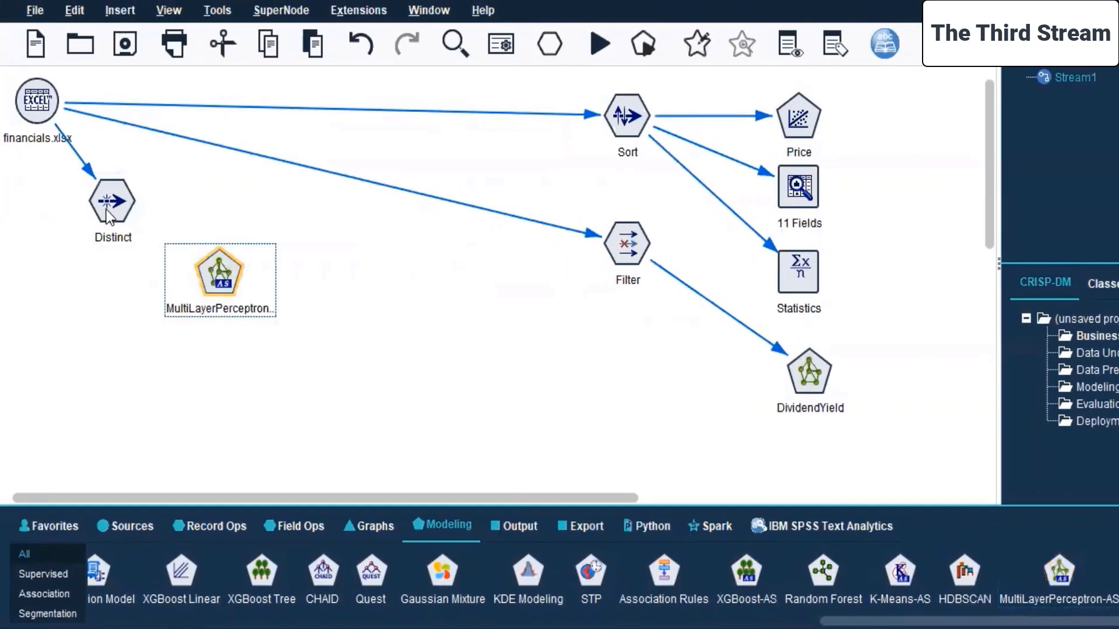
right_click(106, 210)
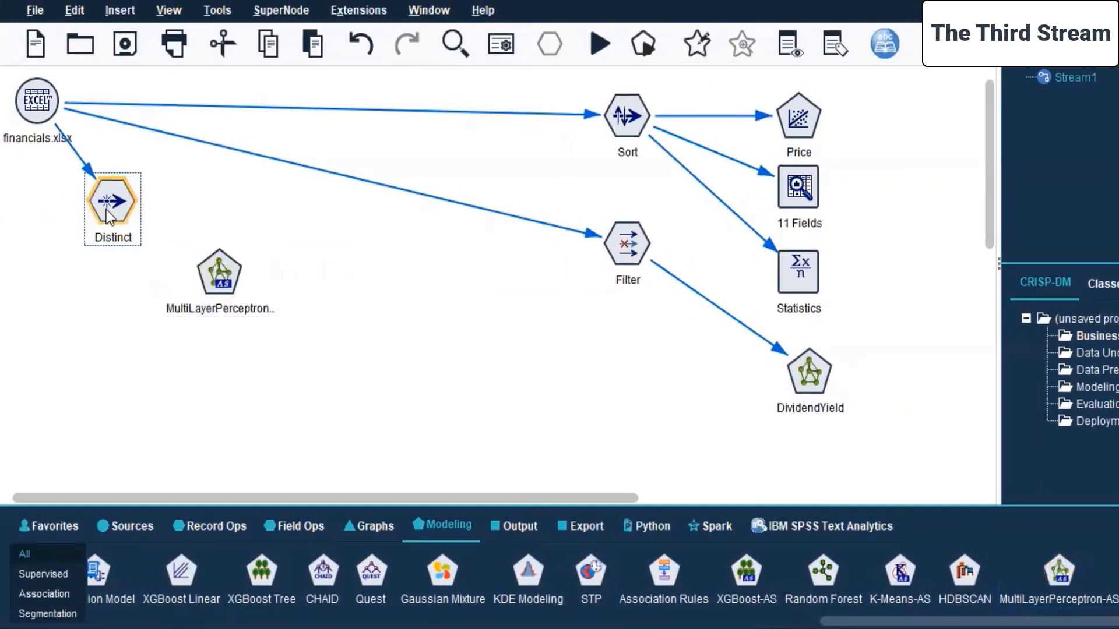
click(179, 247)
click(222, 268)
Edit the MultiLayerPerceptron-AS node to use Sector as the target field and accept its settings.
click(222, 268)
right_click(222, 268)
click(294, 282)
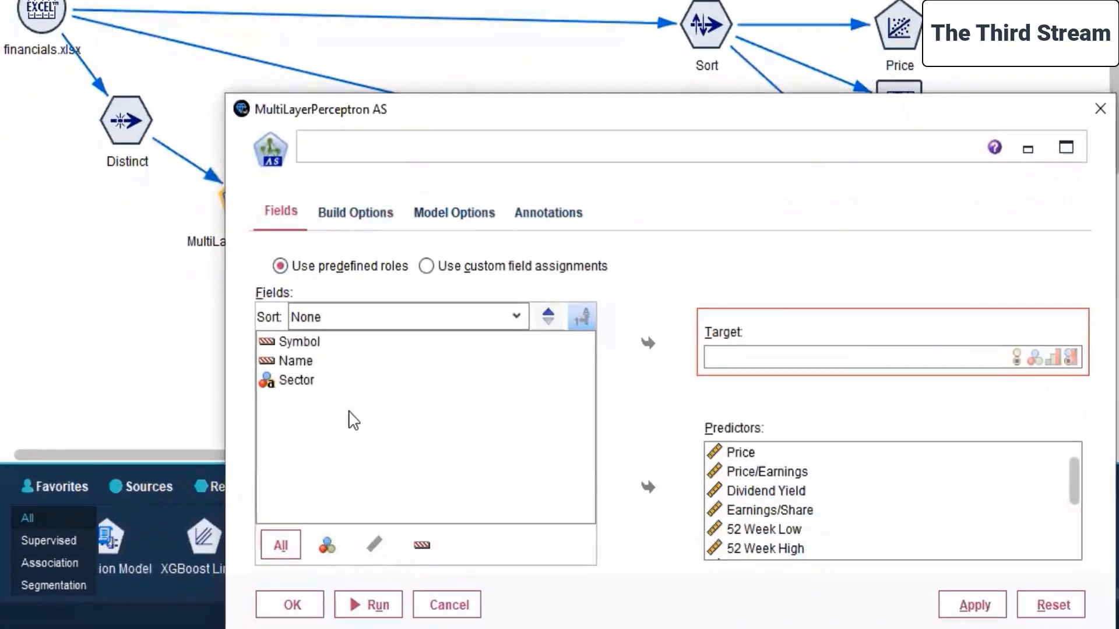
click(516, 318)
click(518, 320)
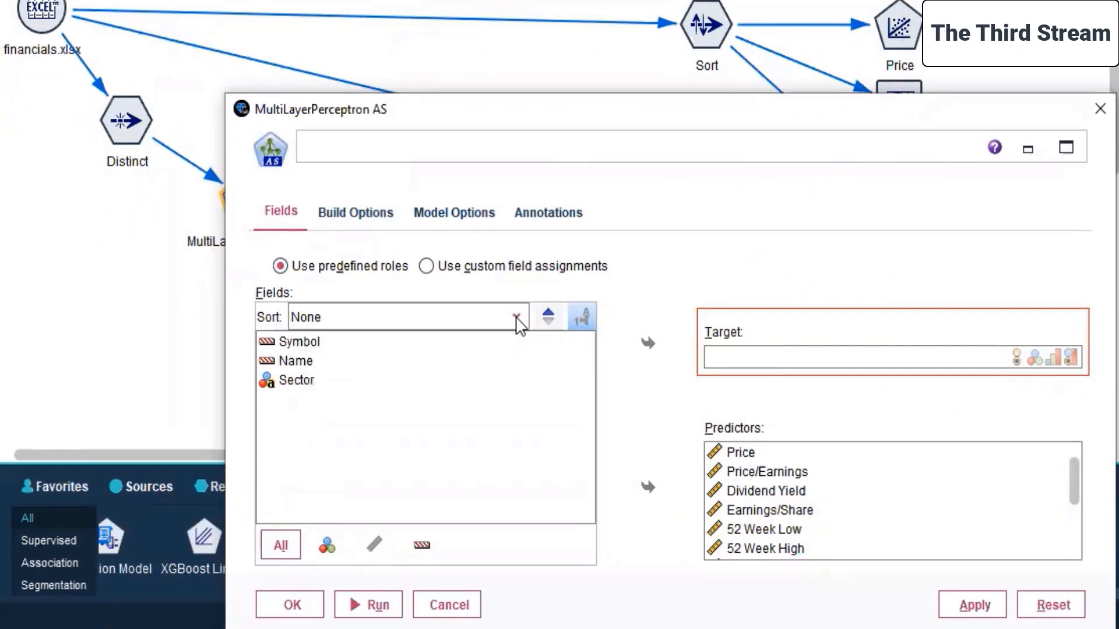
click(282, 385)
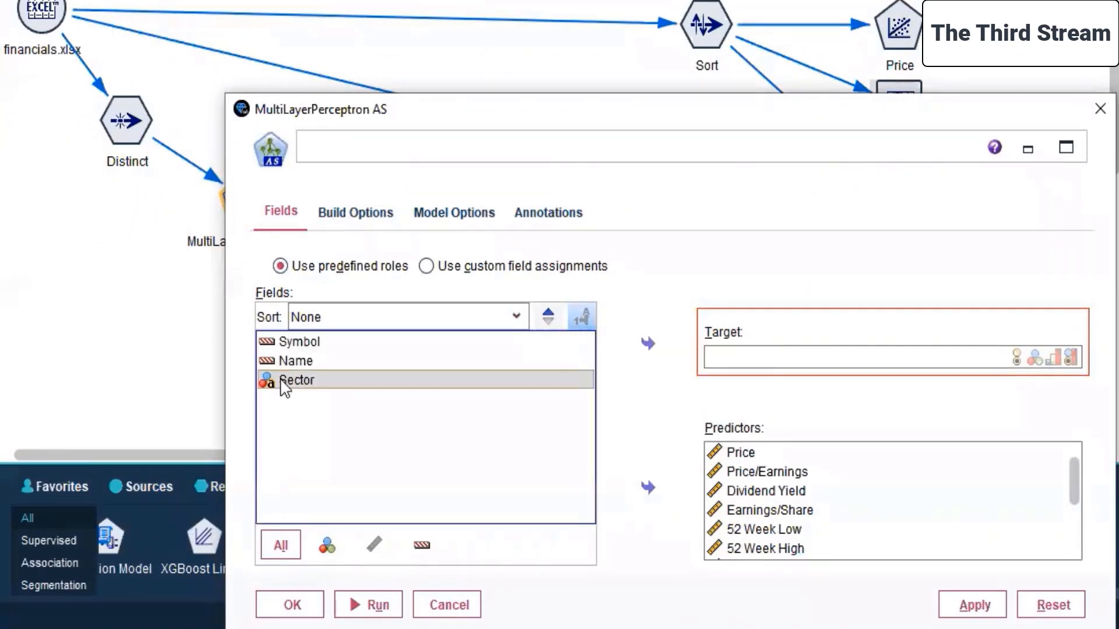
click(648, 345)
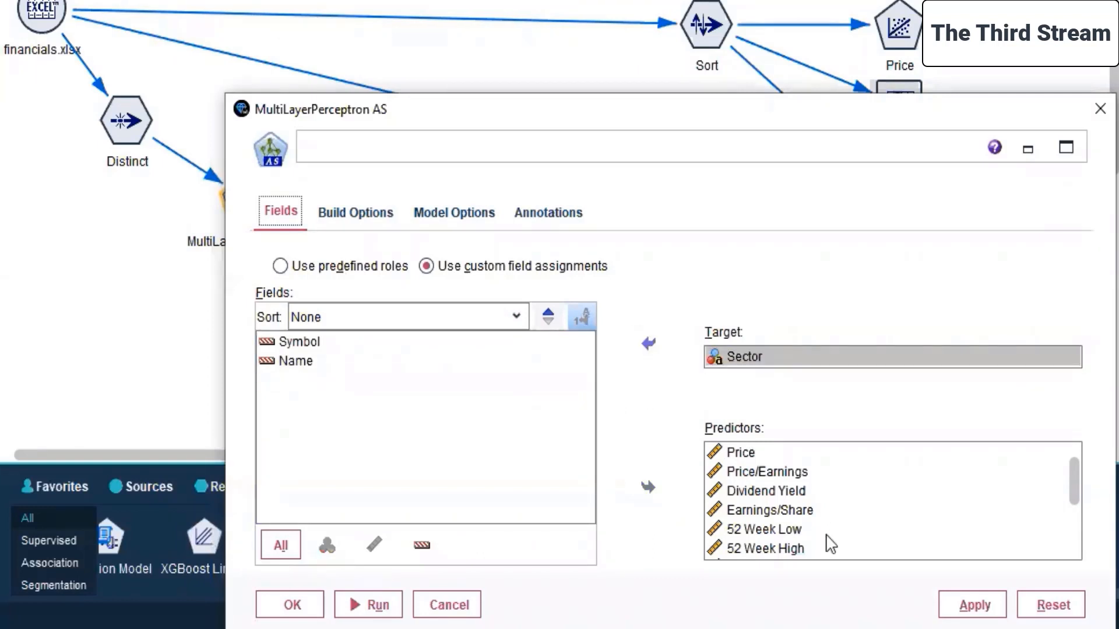
click(973, 606)
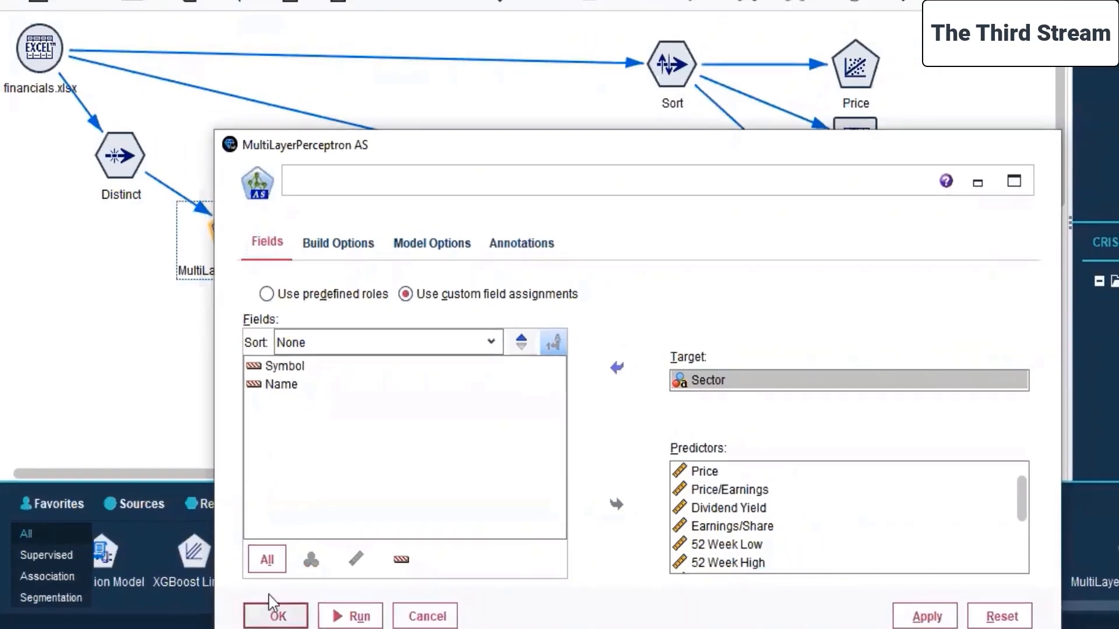
click(292, 605)
click(333, 361)
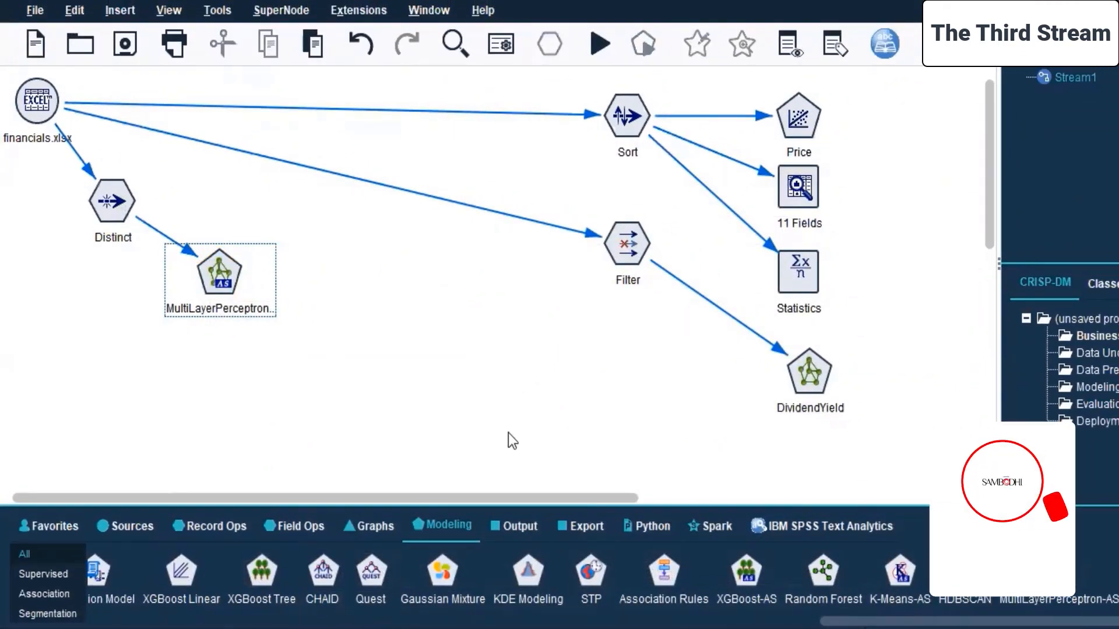
Add a Multiplot graph node below the Distinct node and connect the financials.xlsx source to it.
click(358, 531)
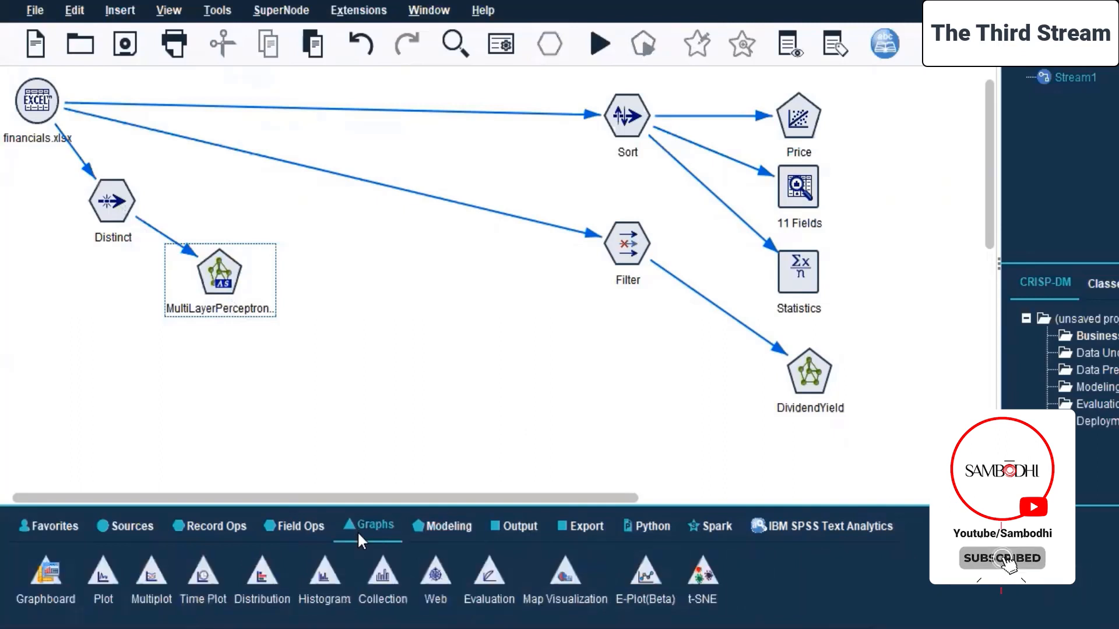
double_click(150, 577)
drag(315, 282, 124, 428)
right_click(22, 105)
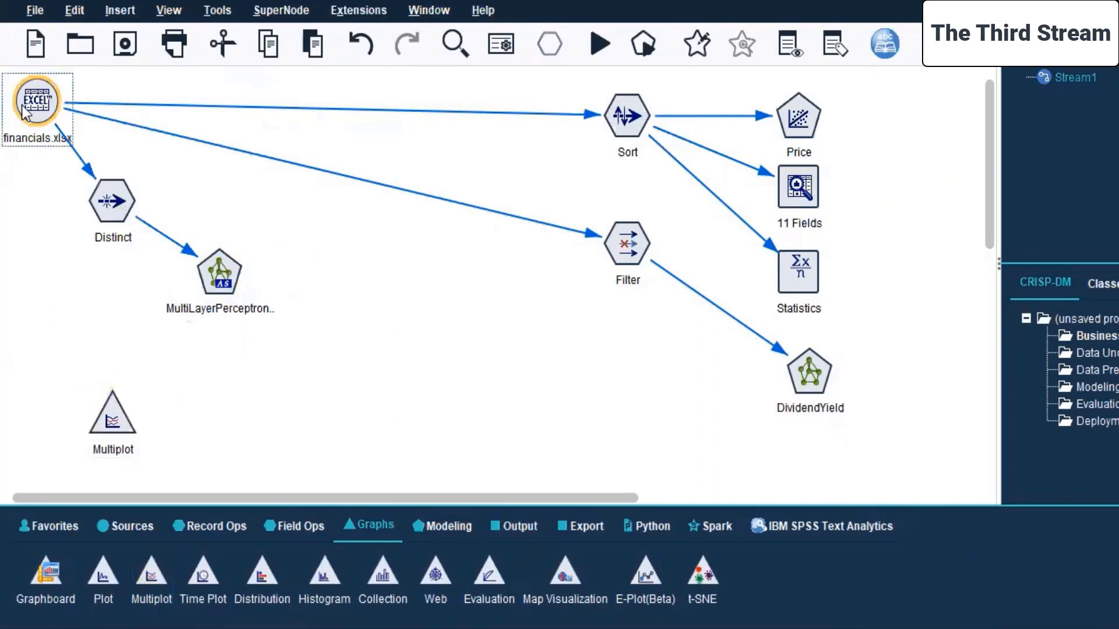
click(55, 146)
click(111, 425)
Edit the Multiplot node to plot 52 Week Low and 52 Week High as Y fields against Sector as the X field.
right_click(110, 423)
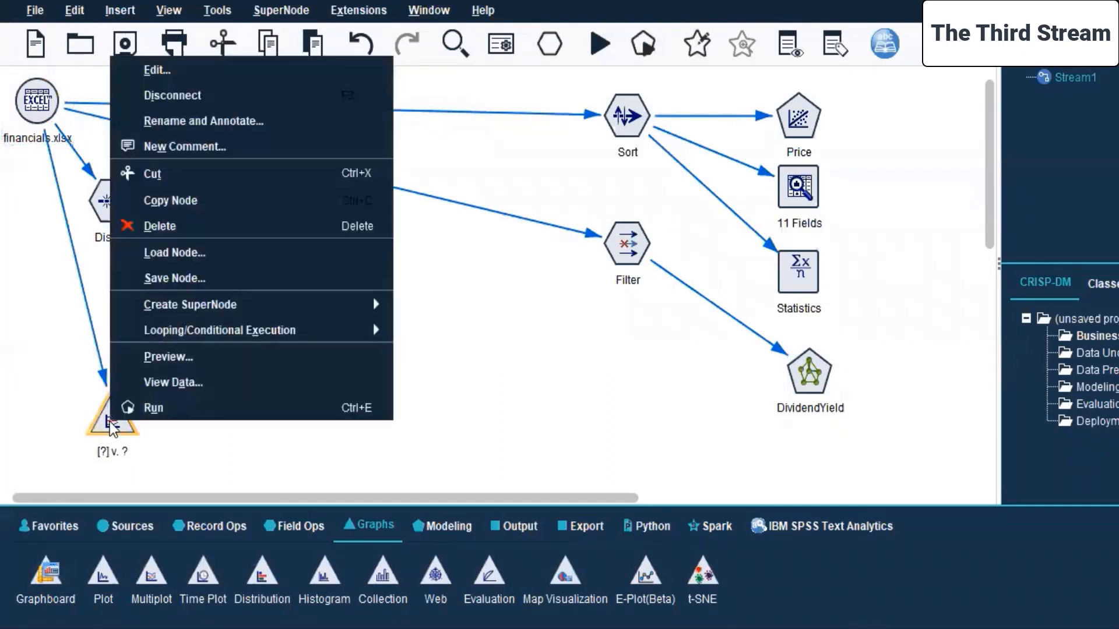
click(191, 70)
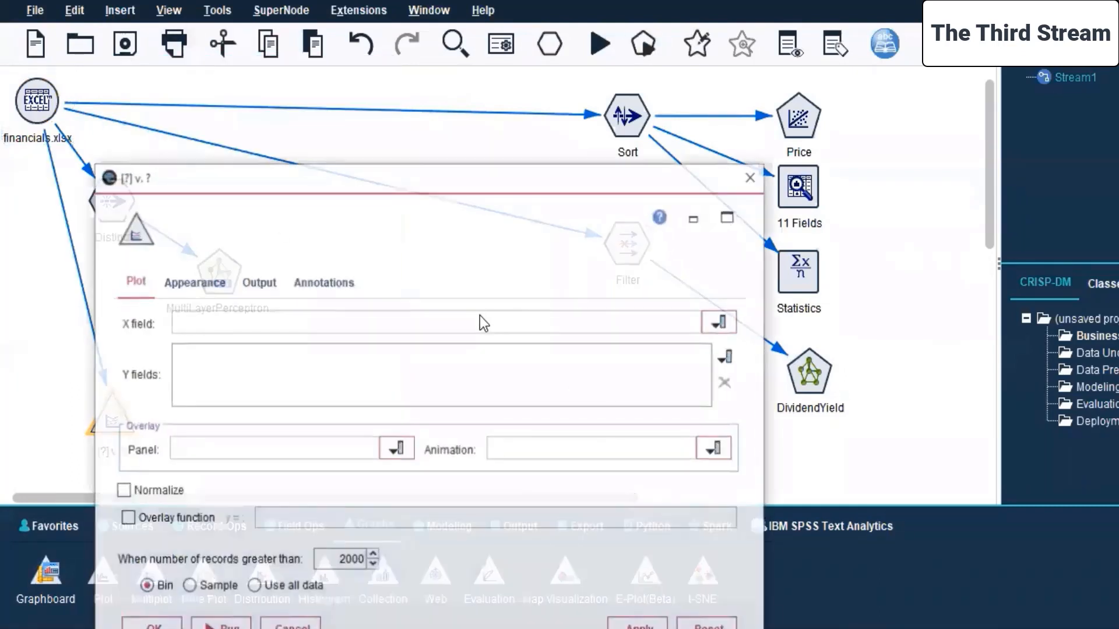
drag(447, 183, 697, 124)
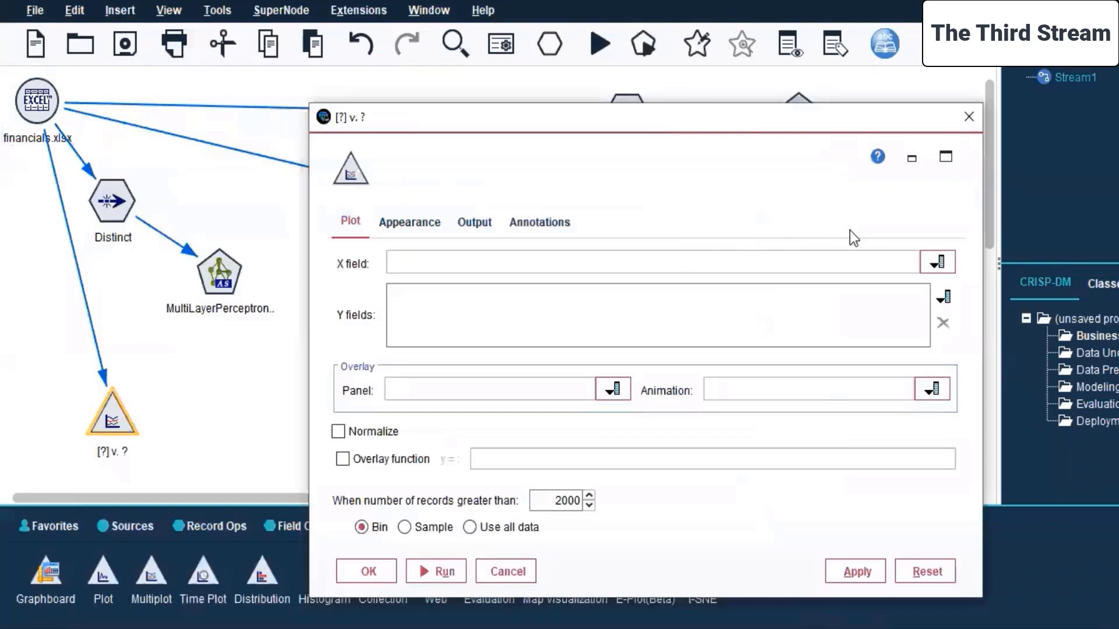
click(941, 262)
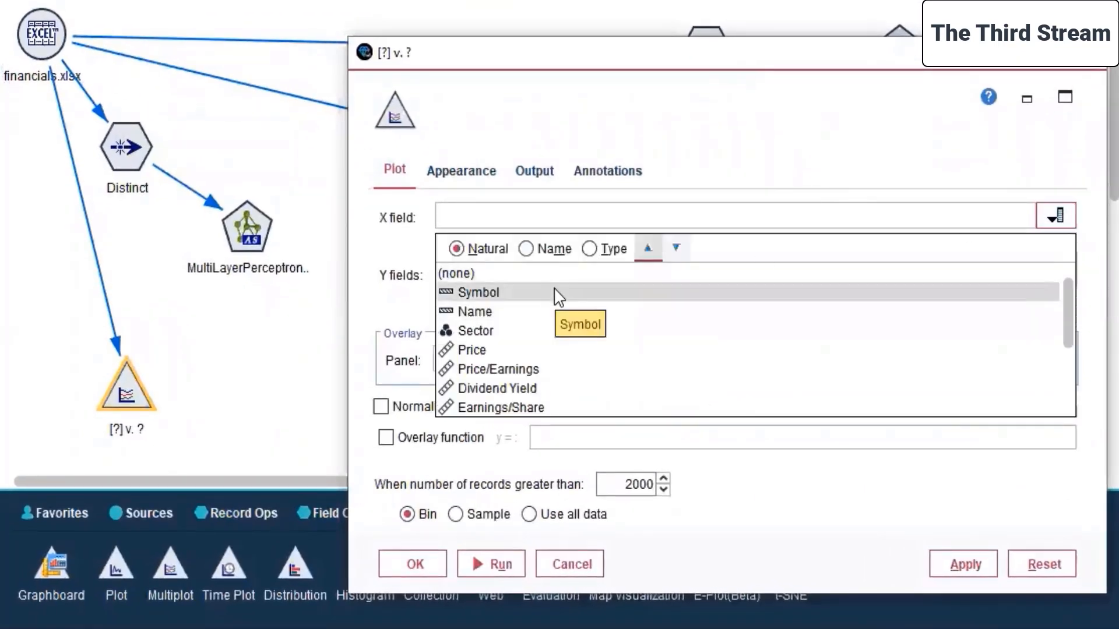
click(493, 331)
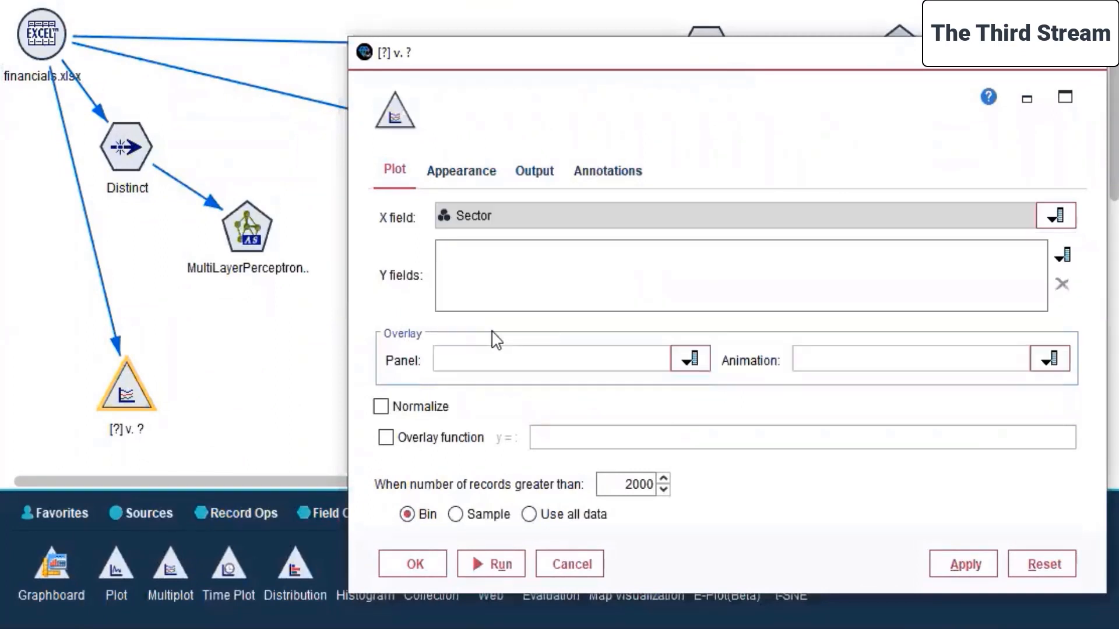
click(1055, 258)
click(606, 271)
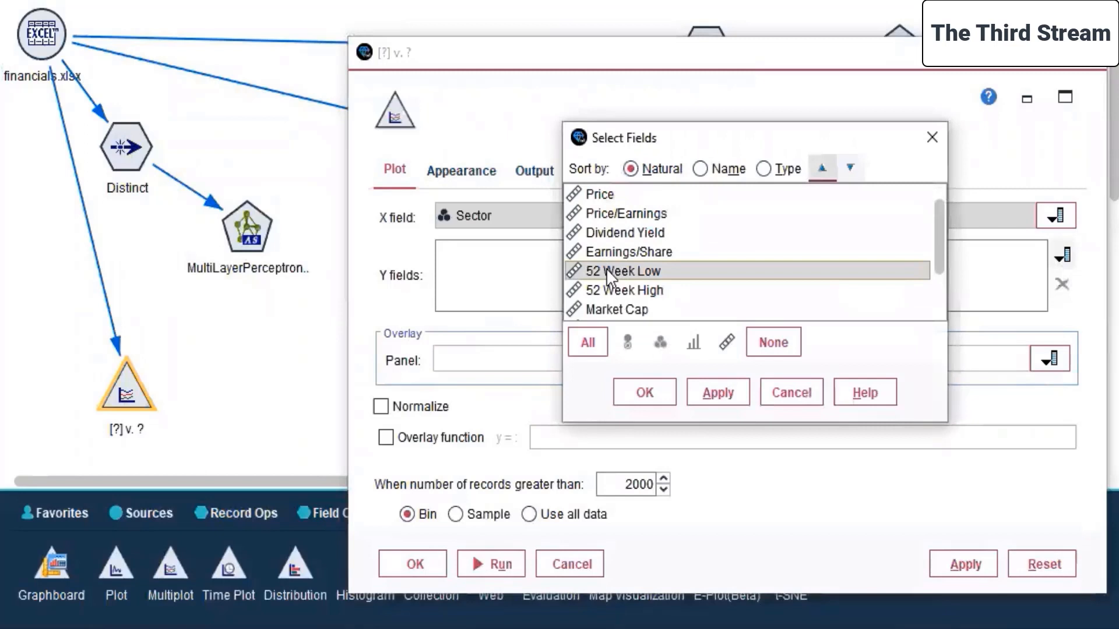
ctrl+click(632, 291)
click(717, 392)
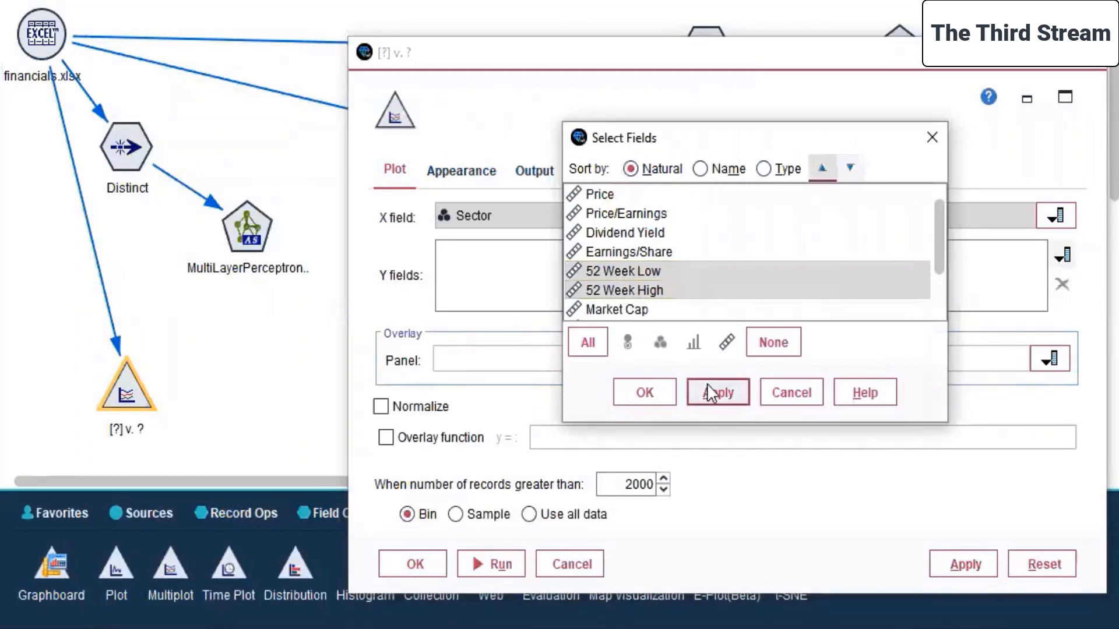
click(644, 392)
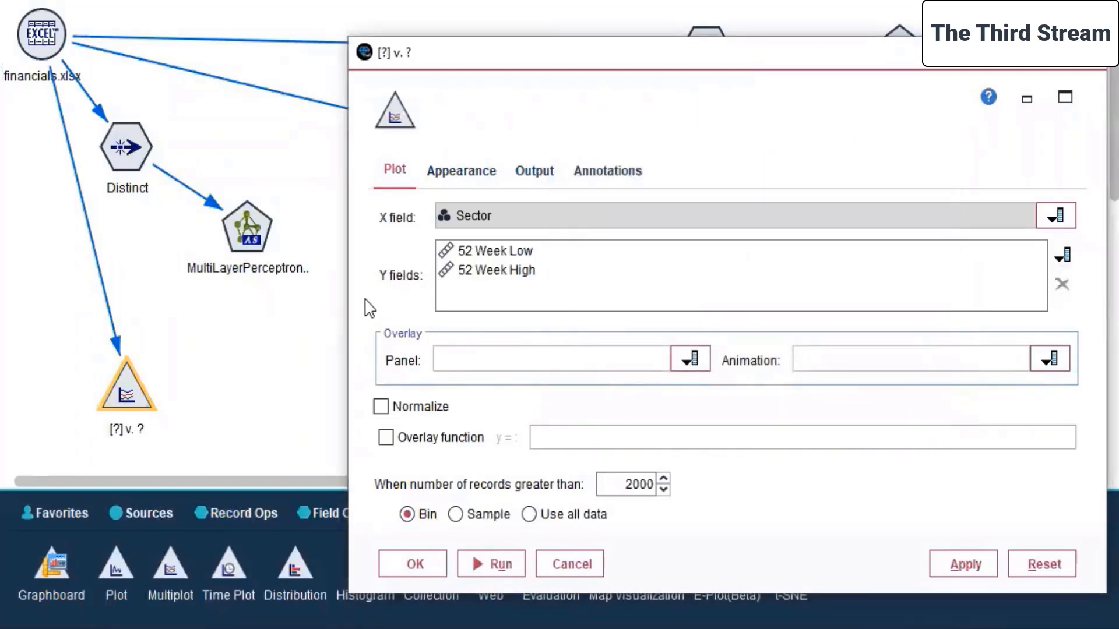
Set Sector as both the panel and the animation overlay field of the Multiplot.
click(689, 360)
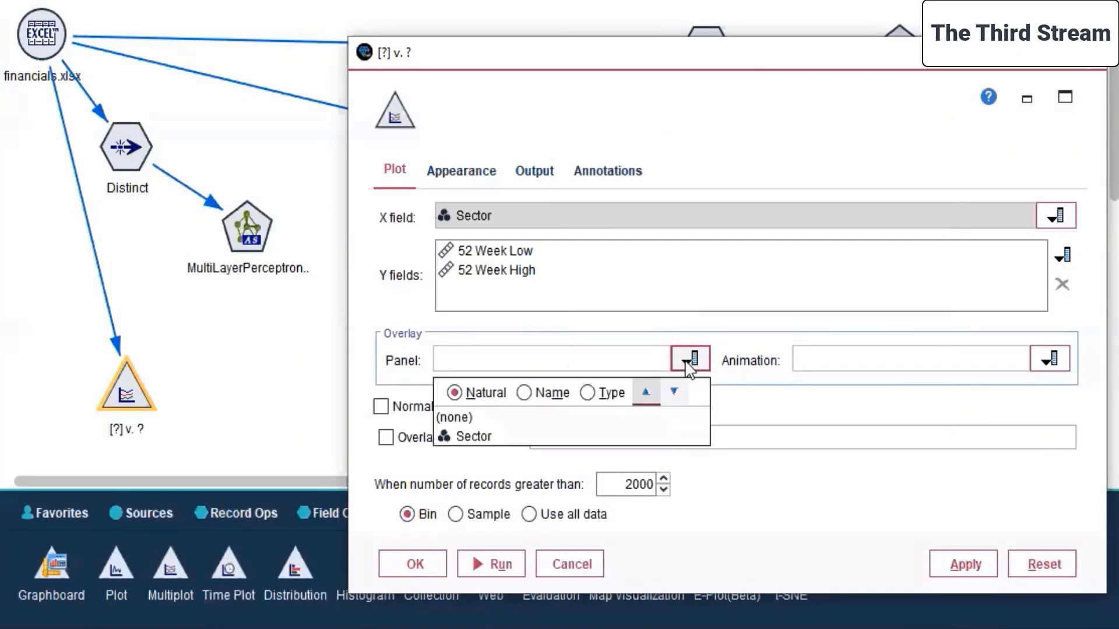
click(591, 437)
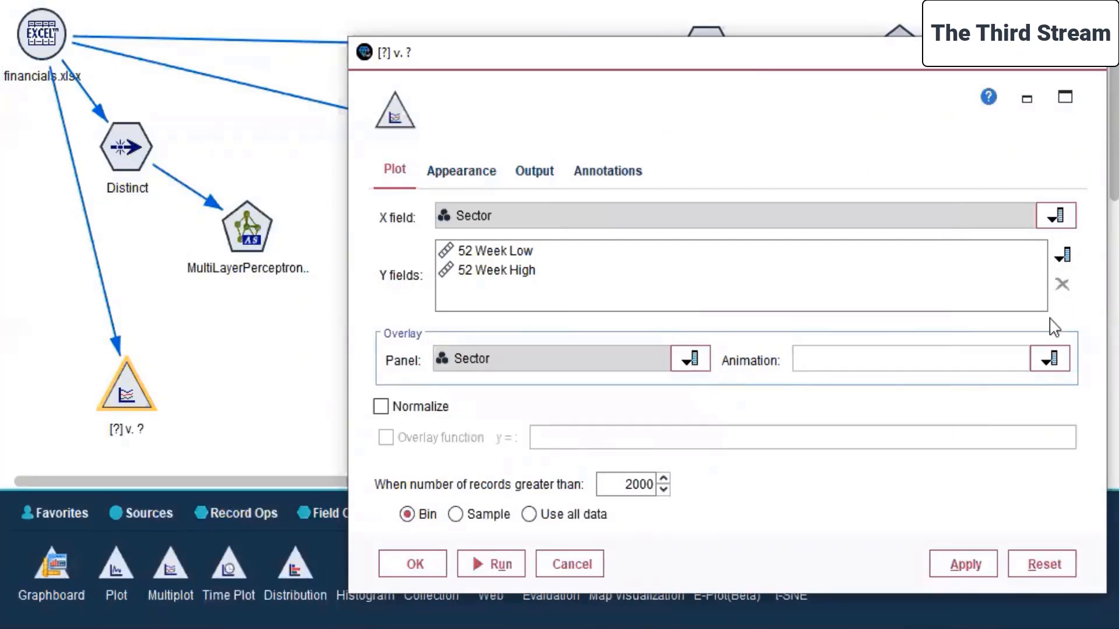
click(1046, 360)
click(861, 436)
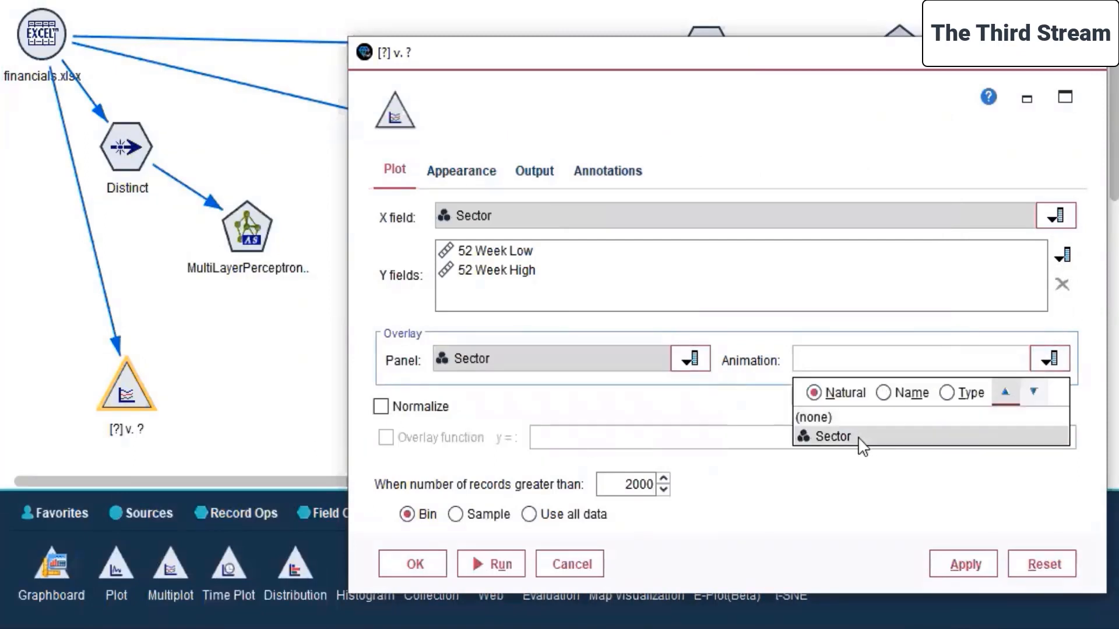
Title the Multiplot graph "52 week High-Low Analysis for sector/s".
click(485, 176)
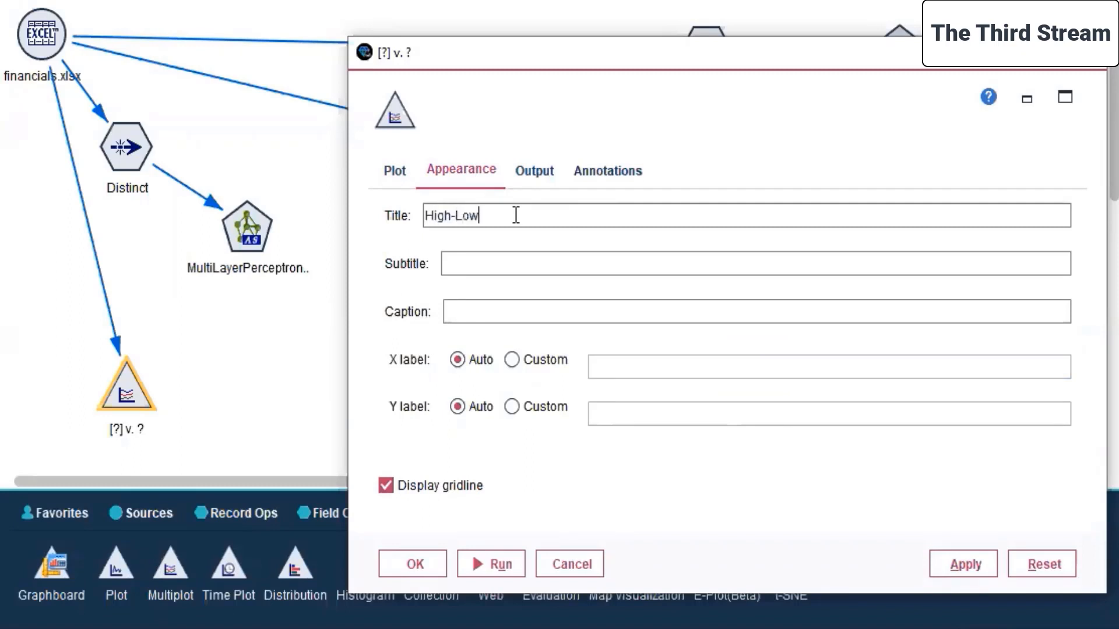
text(Analysis)
key(Home)
text(52 week)
key(End)
text(for )
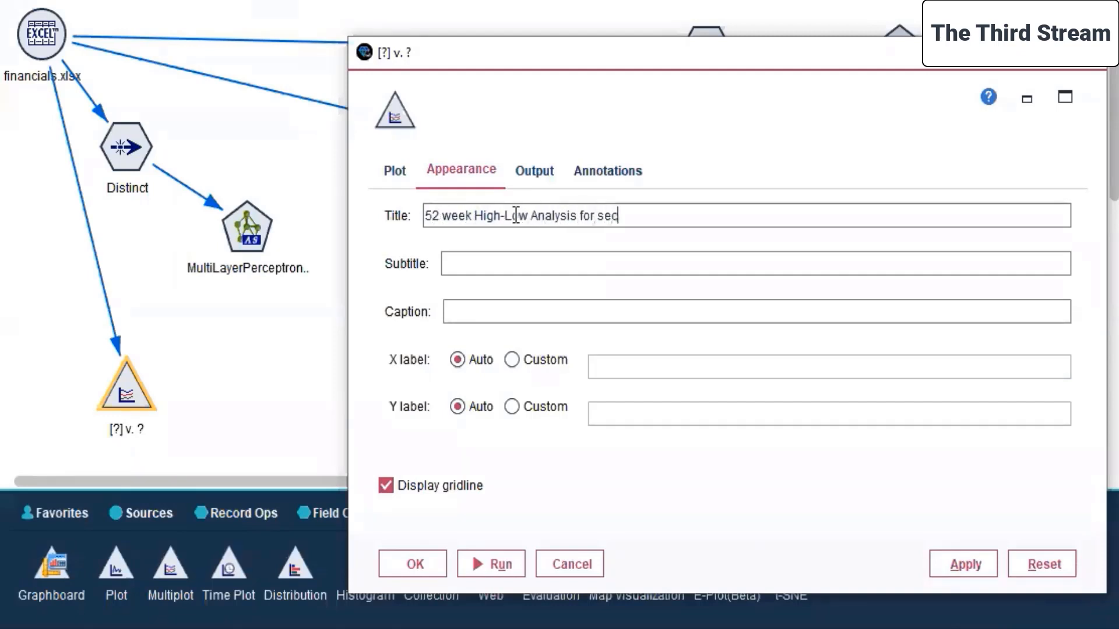
text(sector/s)
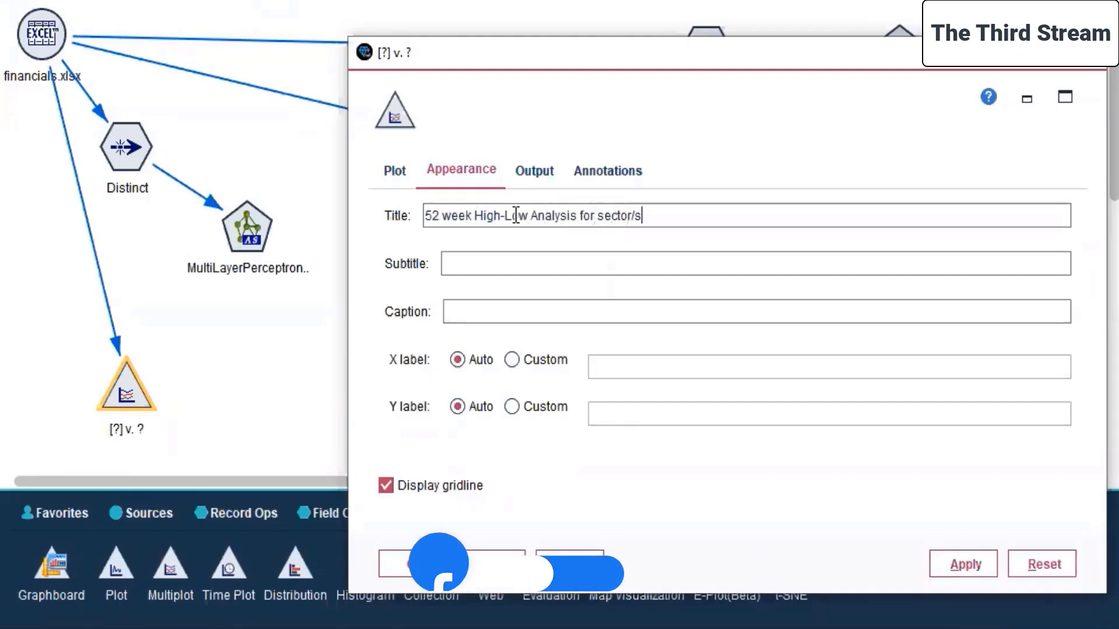
Review the Multiplot's output and annotation options, keep their defaults, and accept the node settings.
click(534, 171)
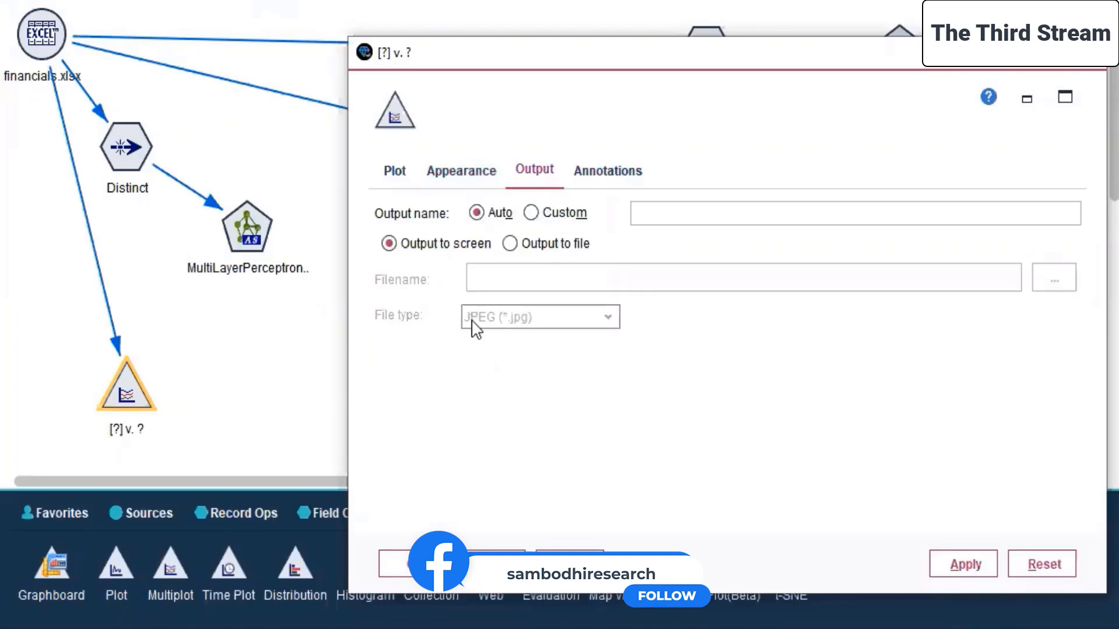
click(603, 172)
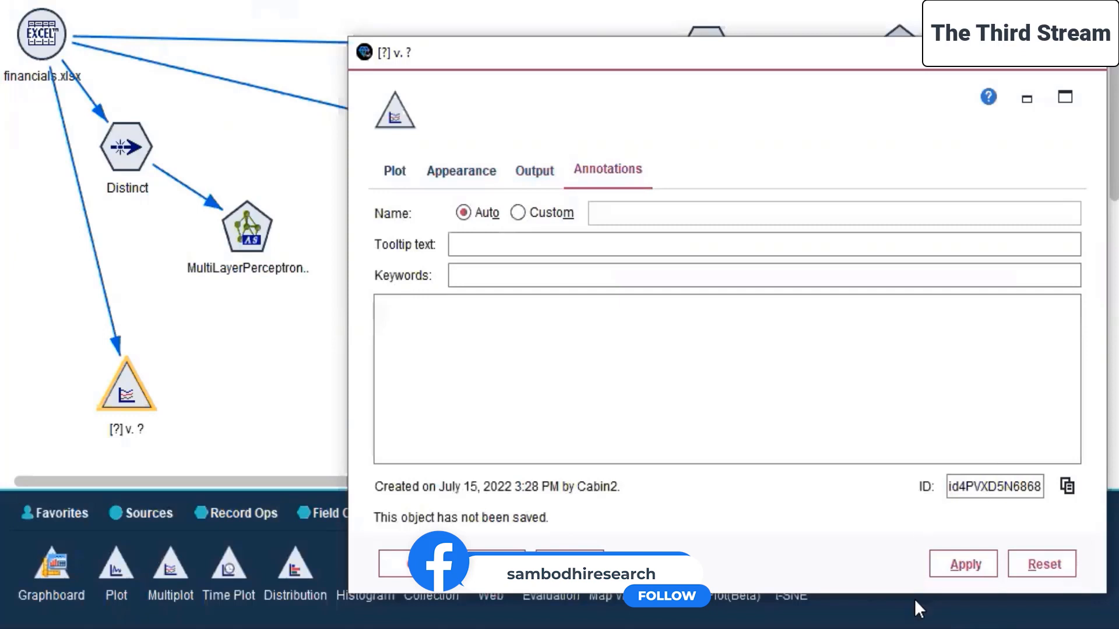
click(949, 569)
click(407, 569)
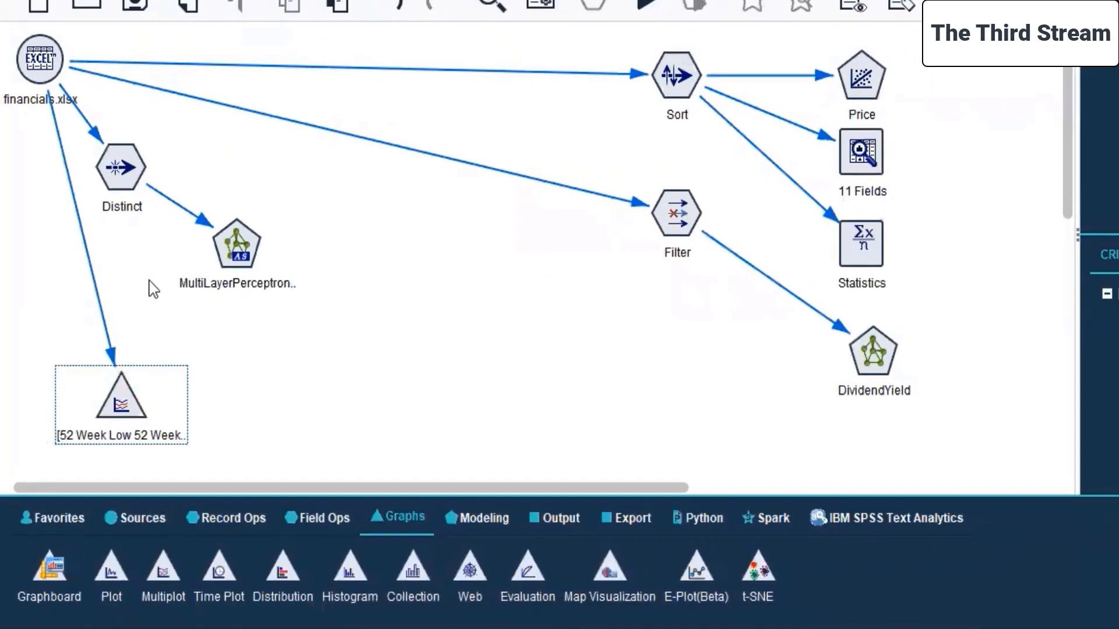
Move the Distinct and MultiLayerPerceptron-AS nodes together toward the middle of the canvas, between the Multiplot and Filter branches.
drag(81, 120, 255, 302)
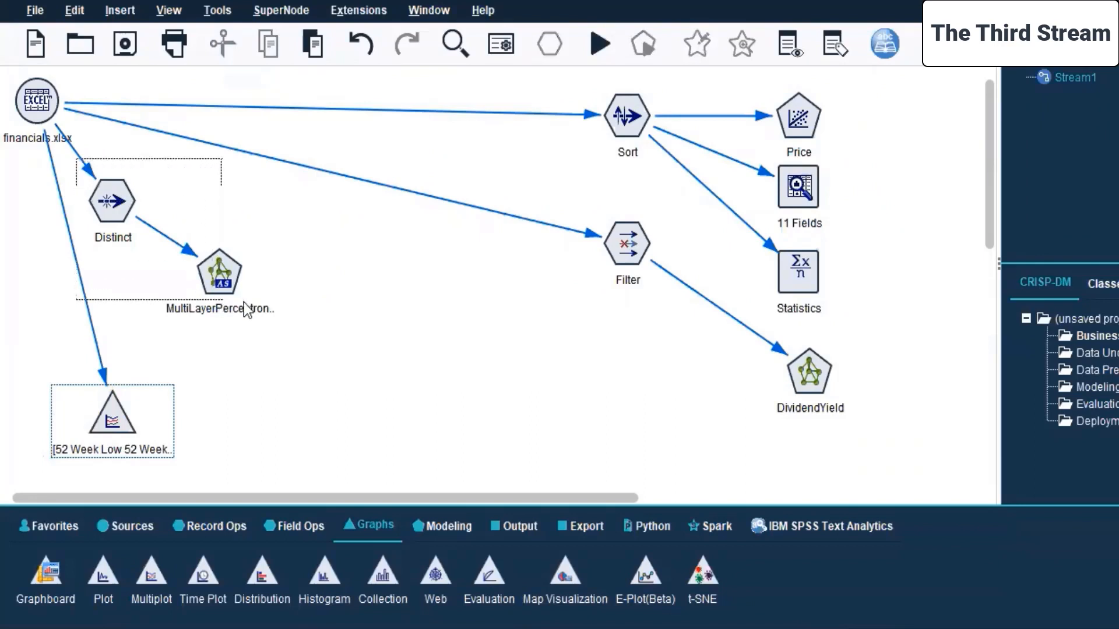
drag(109, 196, 334, 267)
click(118, 264)
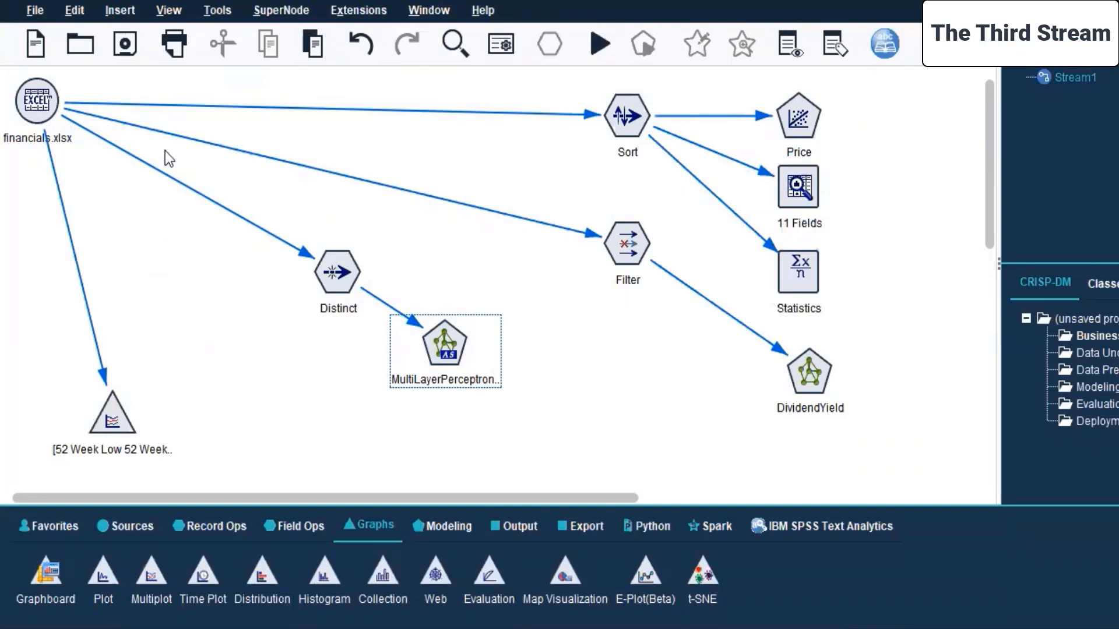
Try to run only the Distinct and MultiLayerPerceptron-AS nodes as a selection.
click(349, 279)
drag(271, 197, 484, 390)
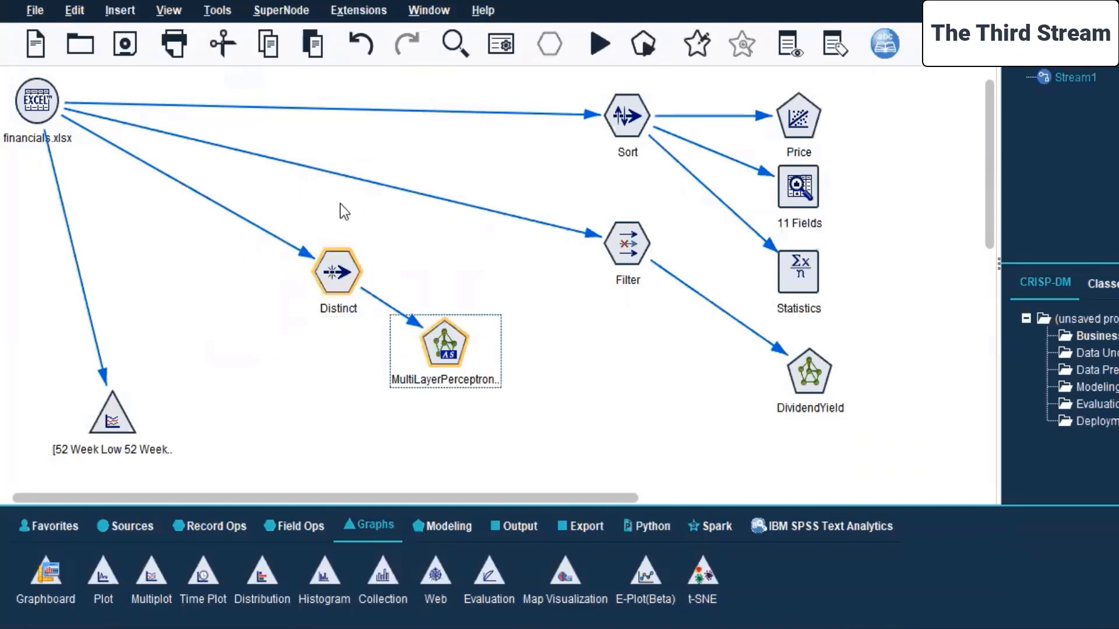
right_click(441, 361)
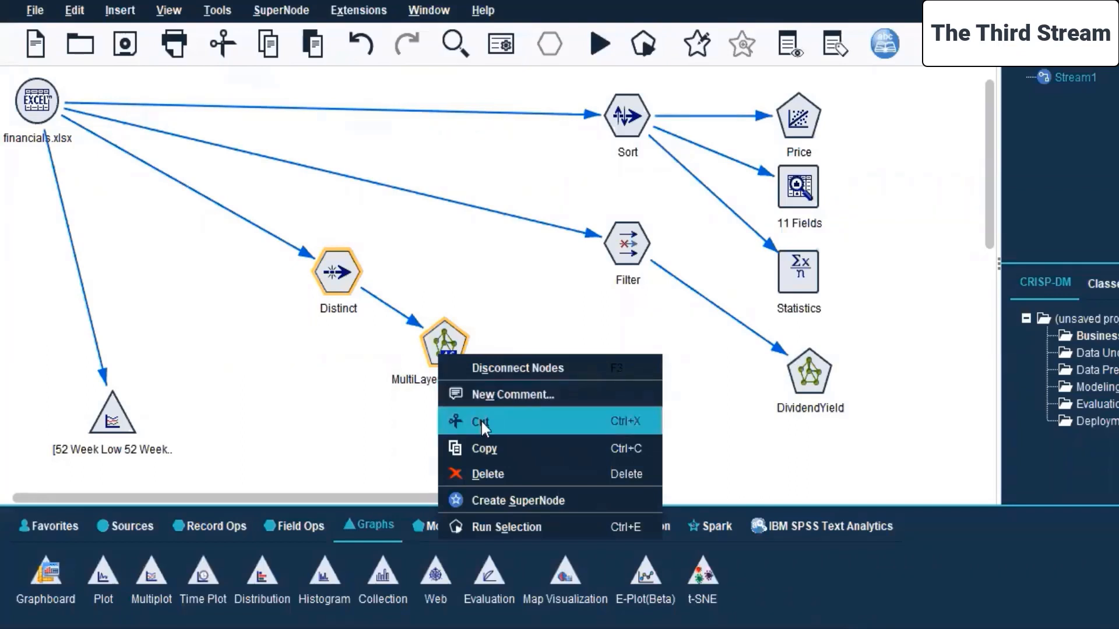
click(507, 527)
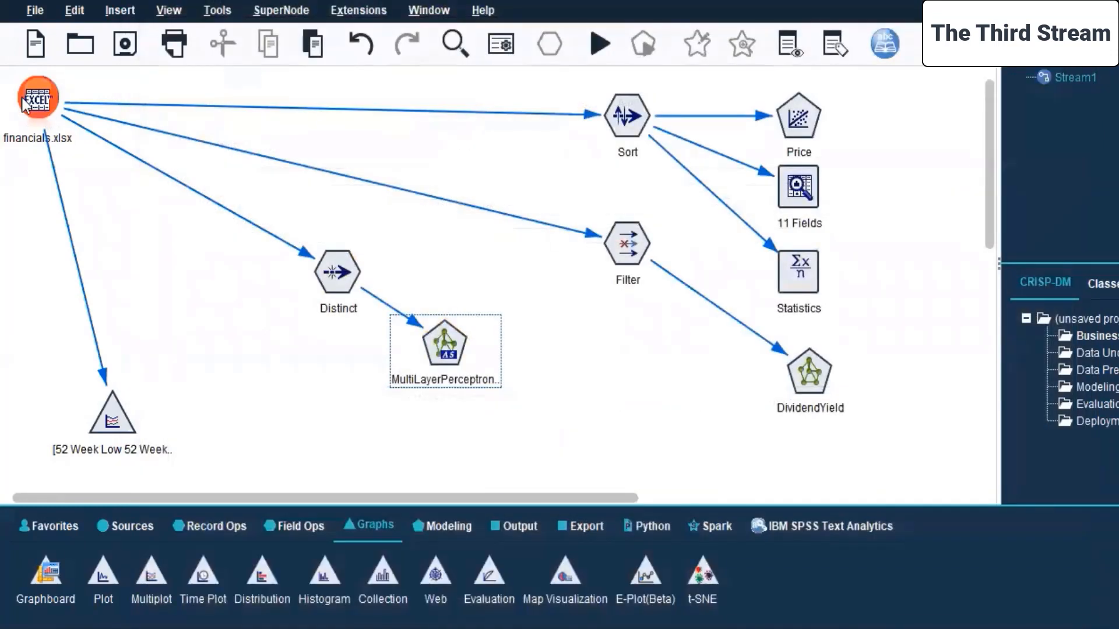
Open the financials.xlsx source node's data settings, try to preview its data, and dismiss the stream messages.
right_click(22, 98)
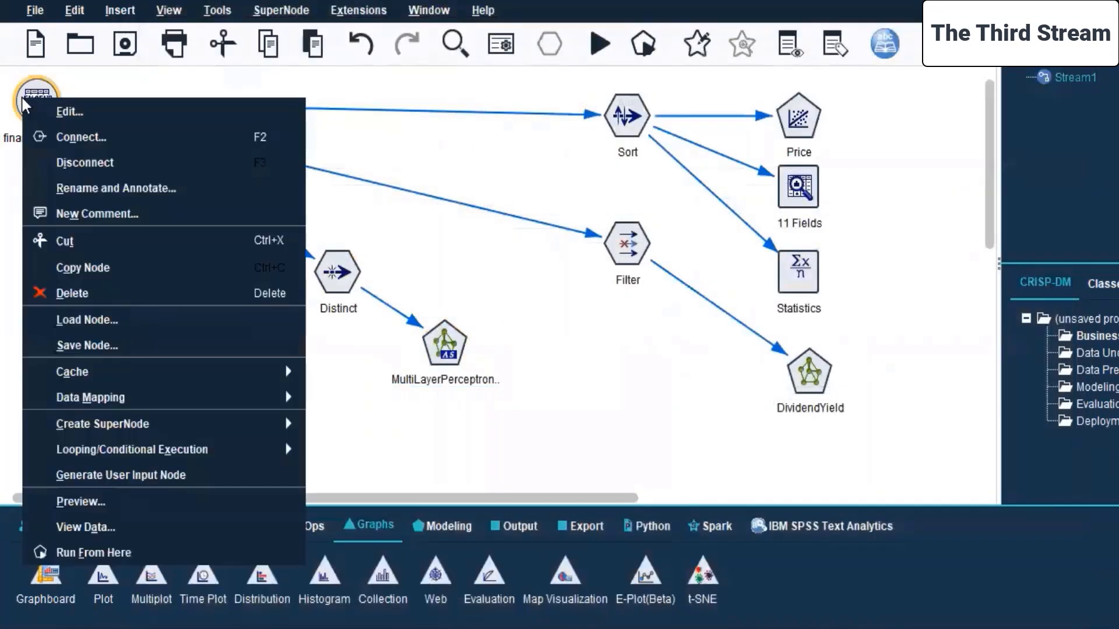
click(92, 114)
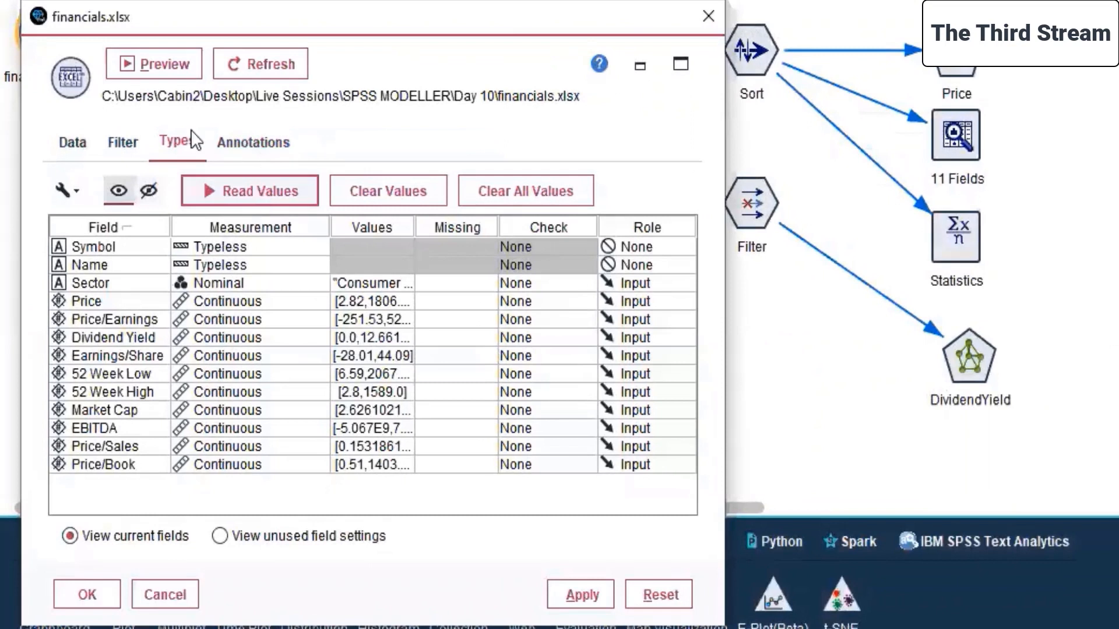
click(75, 136)
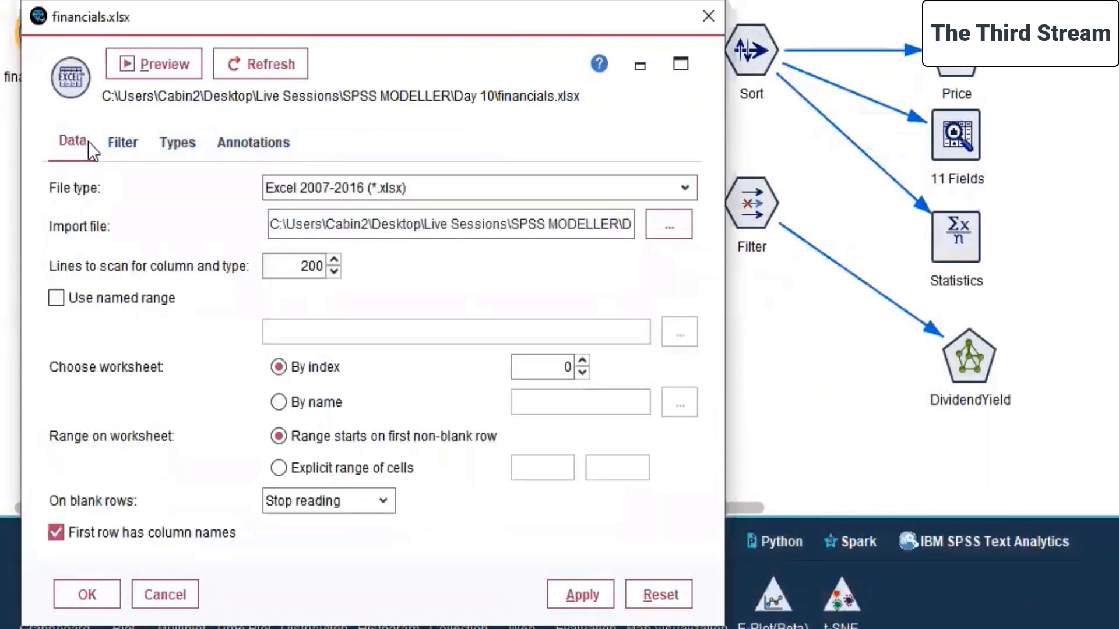
click(139, 61)
click(138, 112)
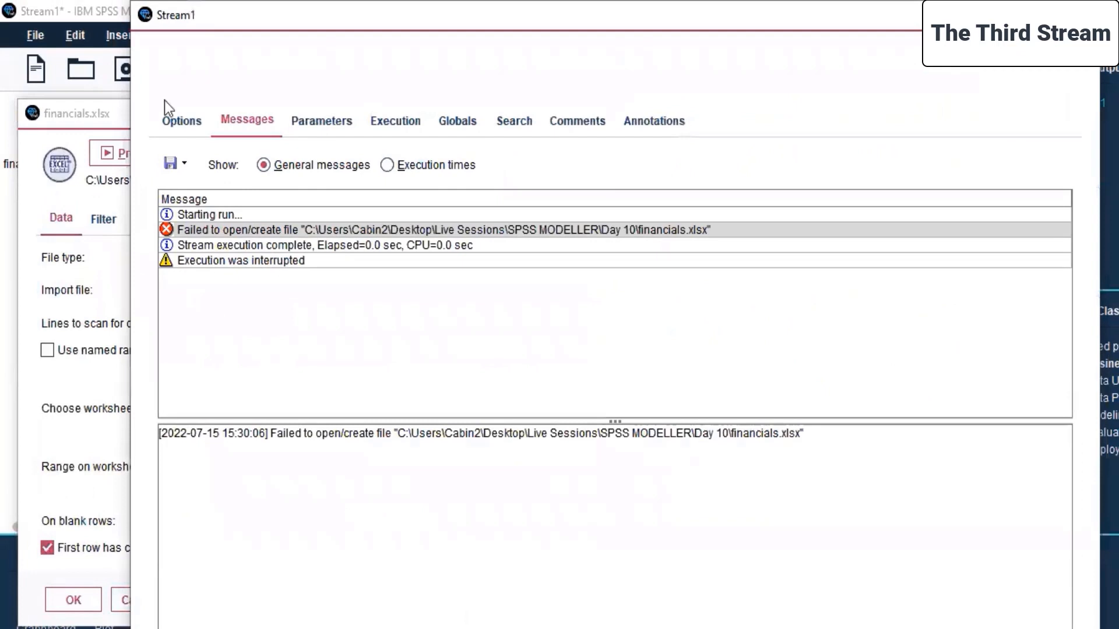
click(166, 112)
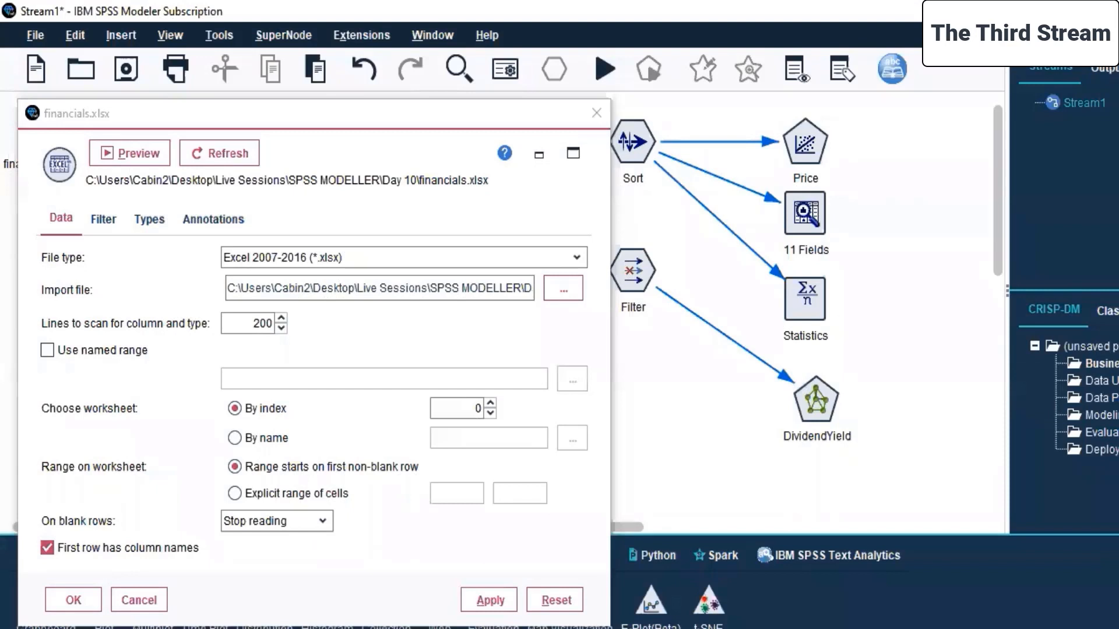
Keep the source's file type as Excel 2007-2016 (*.xlsx) and reselect financials.xlsx from the Day 10 folder as the import file.
click(577, 257)
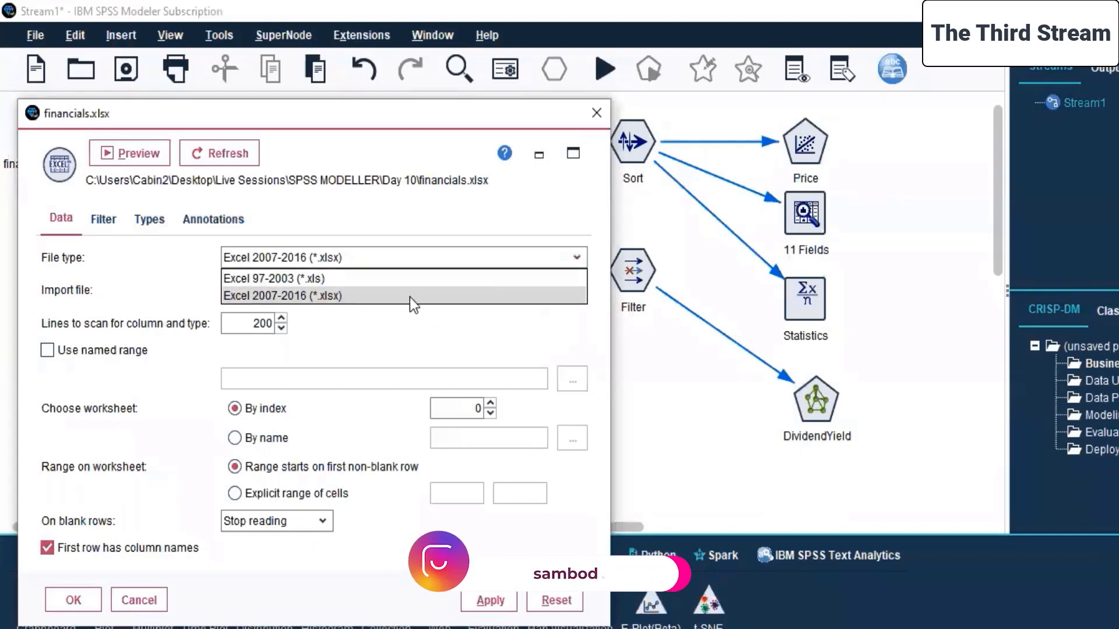
click(568, 299)
click(573, 289)
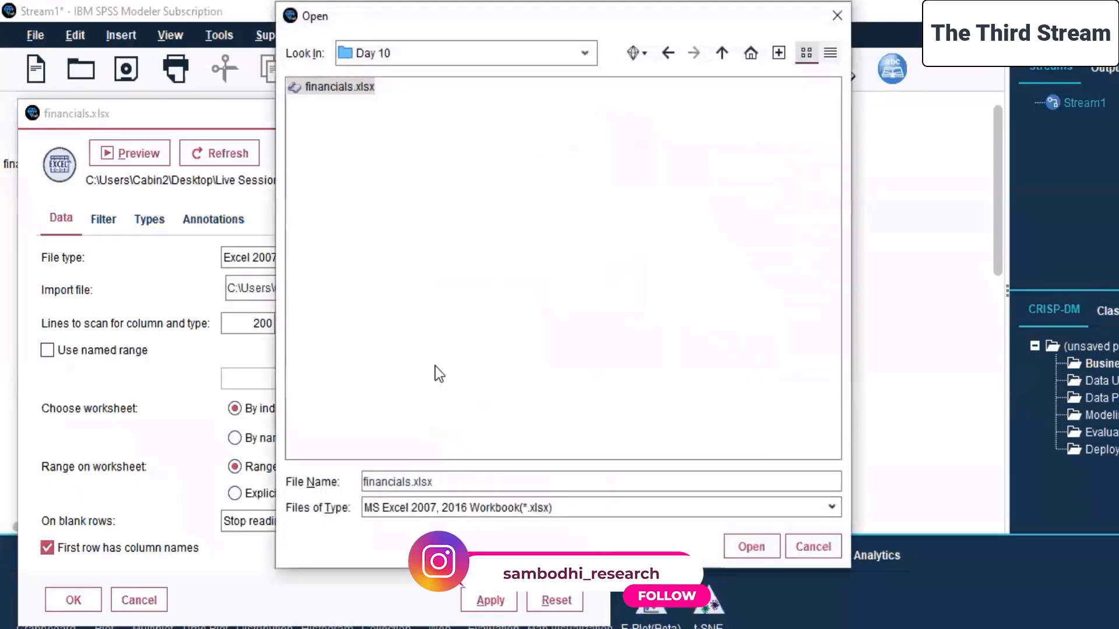
click(753, 547)
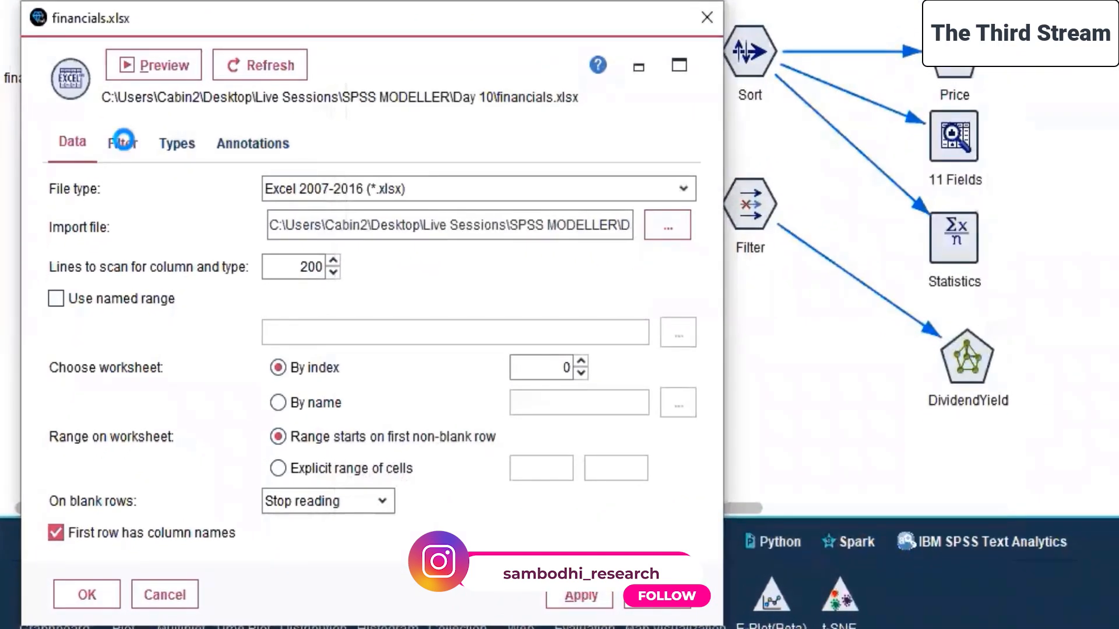
Check the source's field filters and read the values for its field types, accepting the node settings.
click(125, 144)
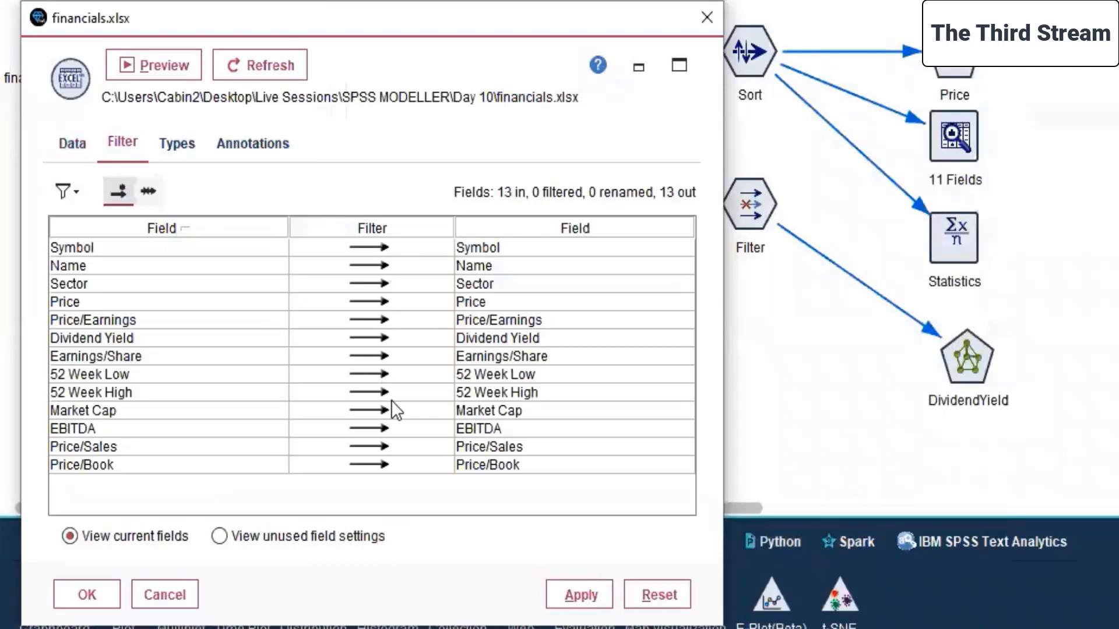
click(186, 142)
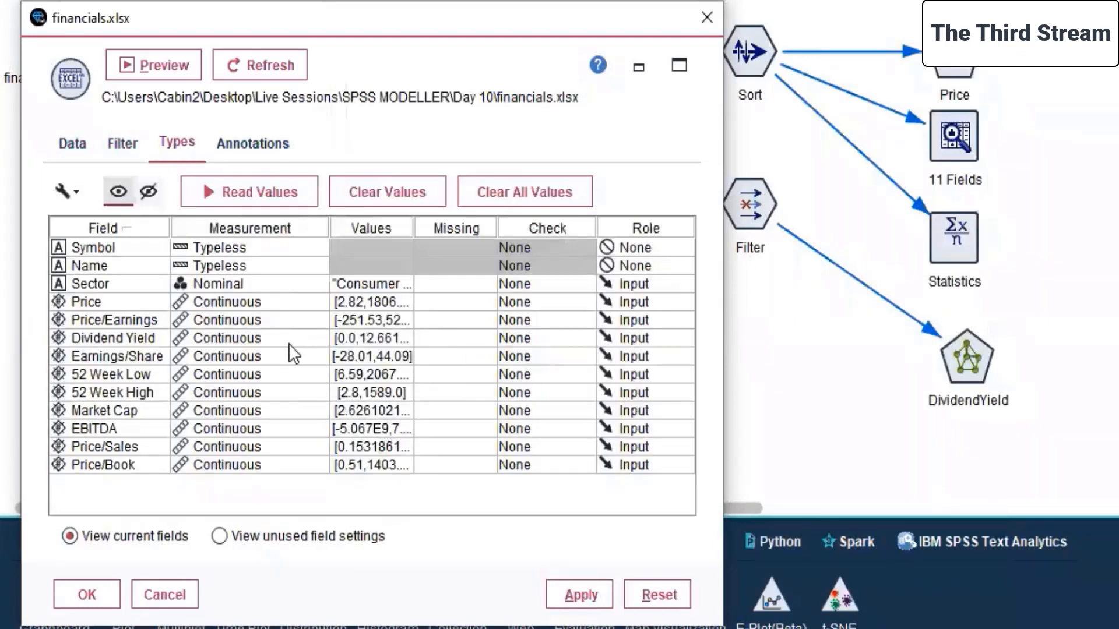
click(243, 192)
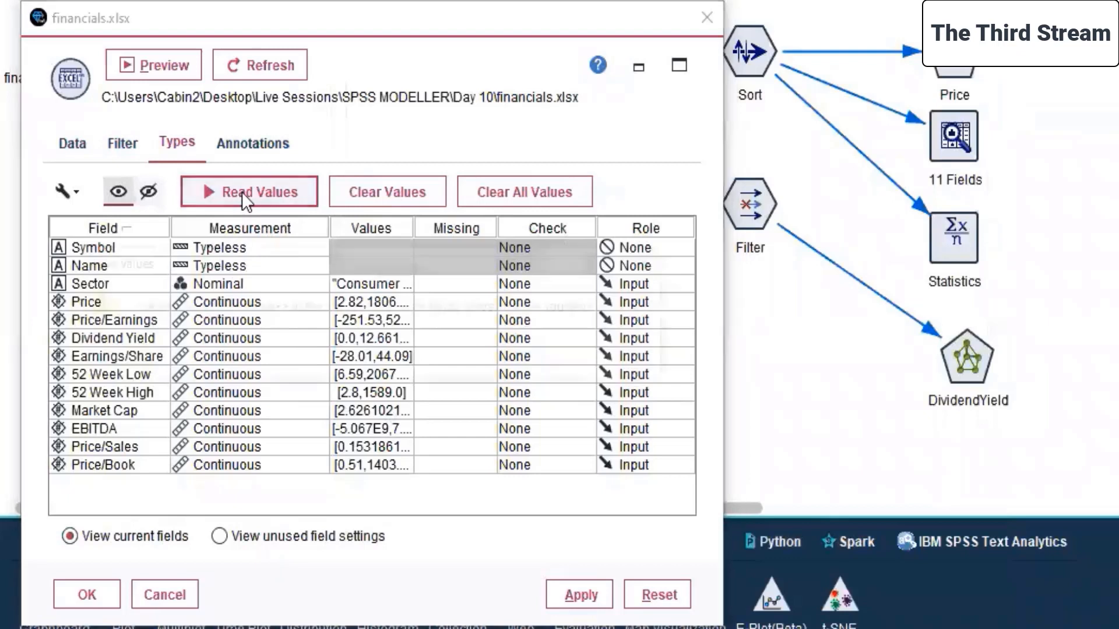
click(361, 357)
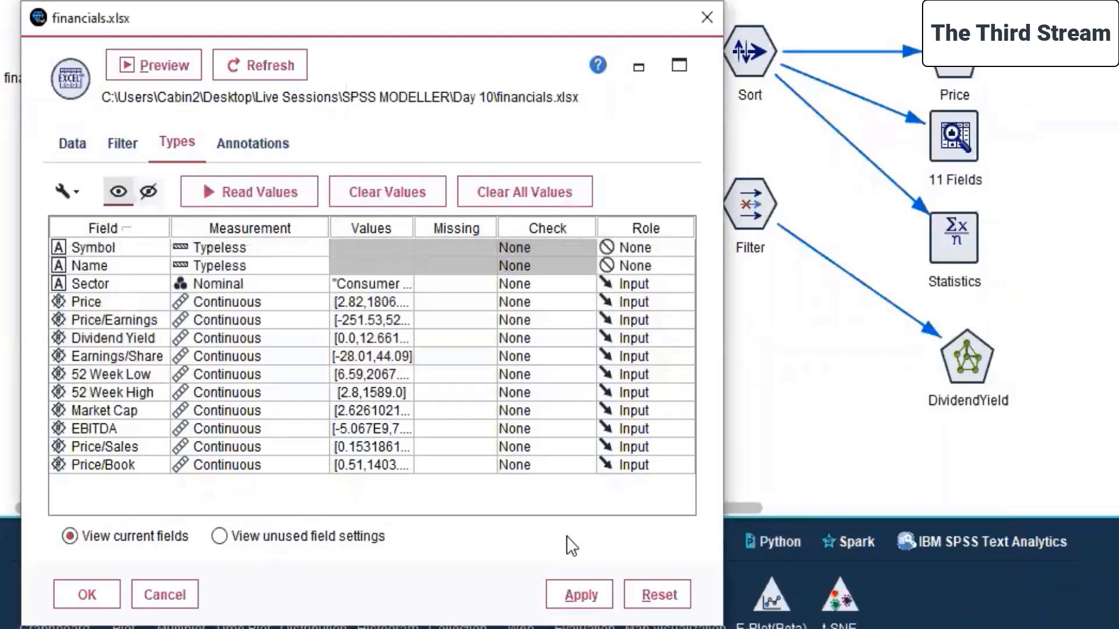
click(73, 592)
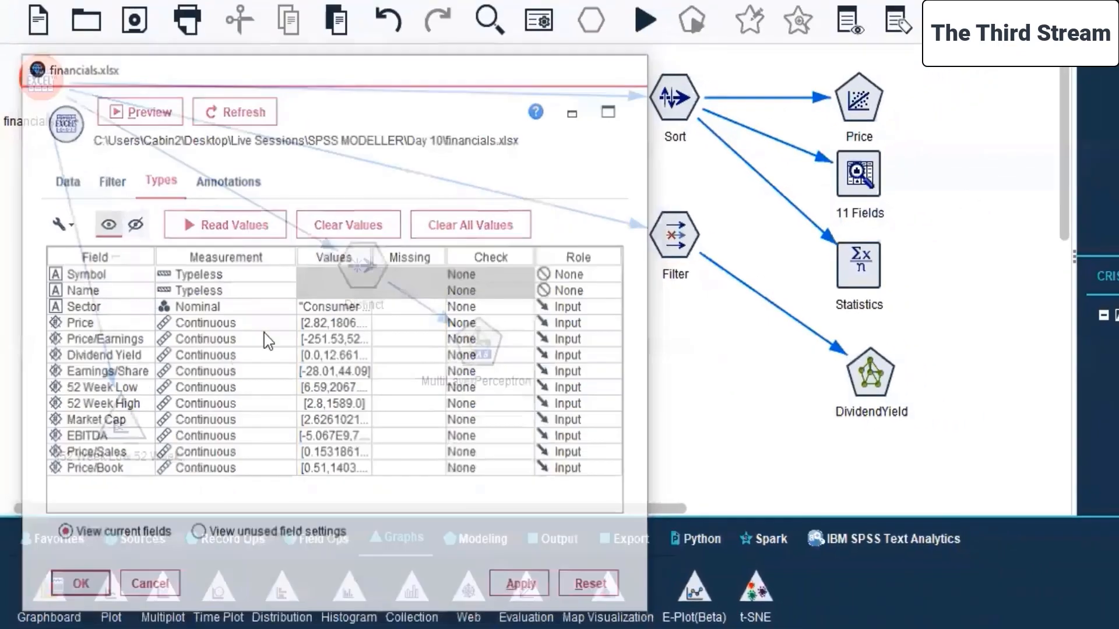
Try to run the Distinct and MultiLayerPerceptron-AS nodes again as a selection.
click(38, 114)
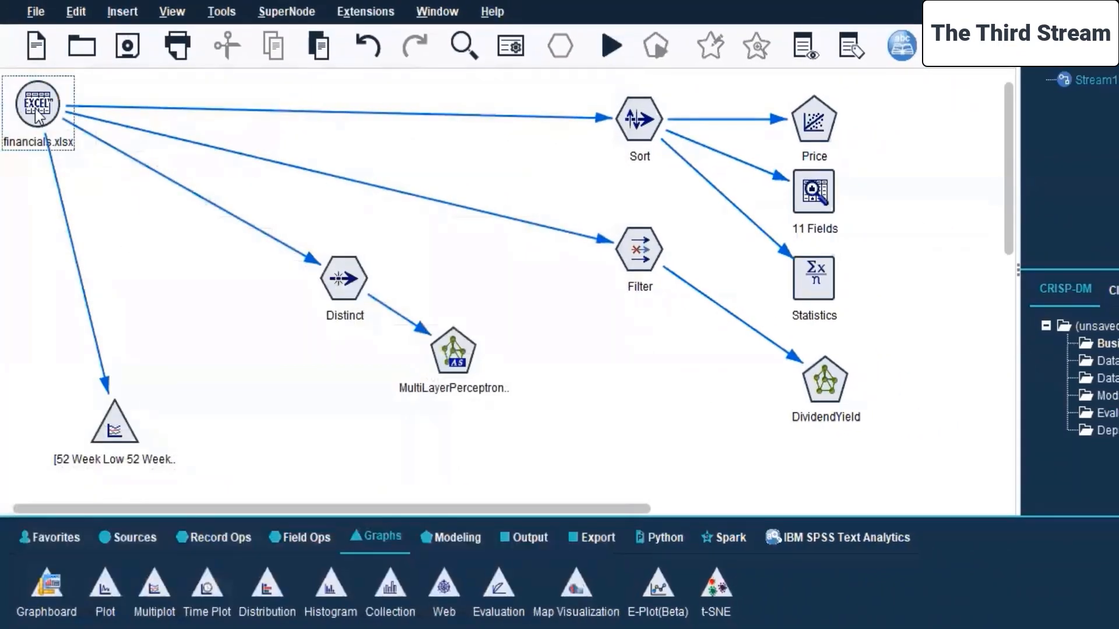
drag(378, 256, 492, 396)
right_click(443, 352)
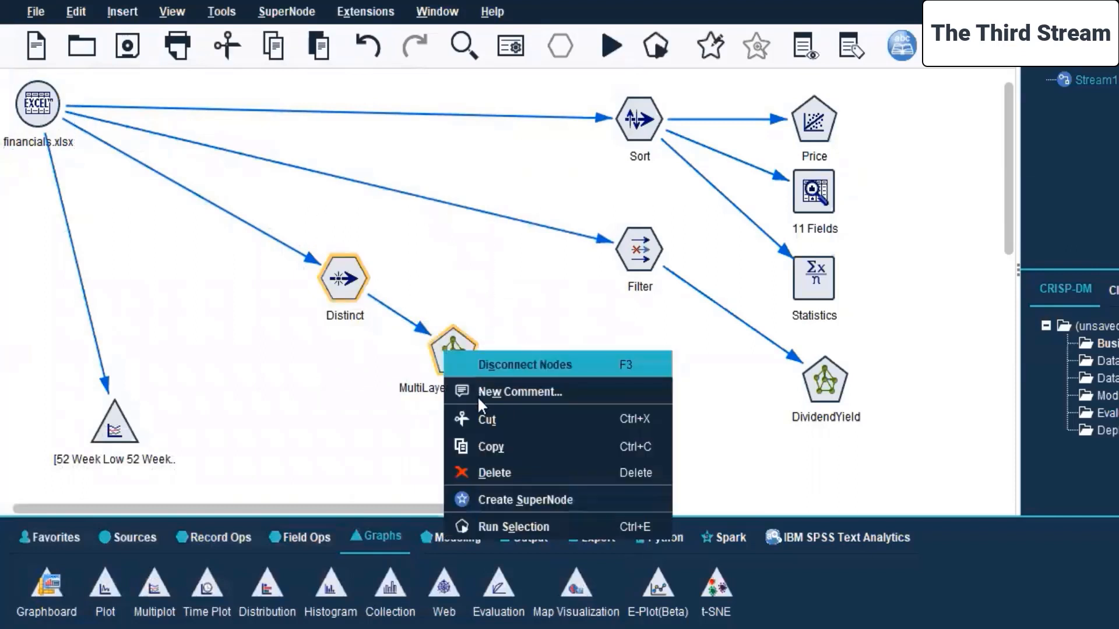
click(483, 523)
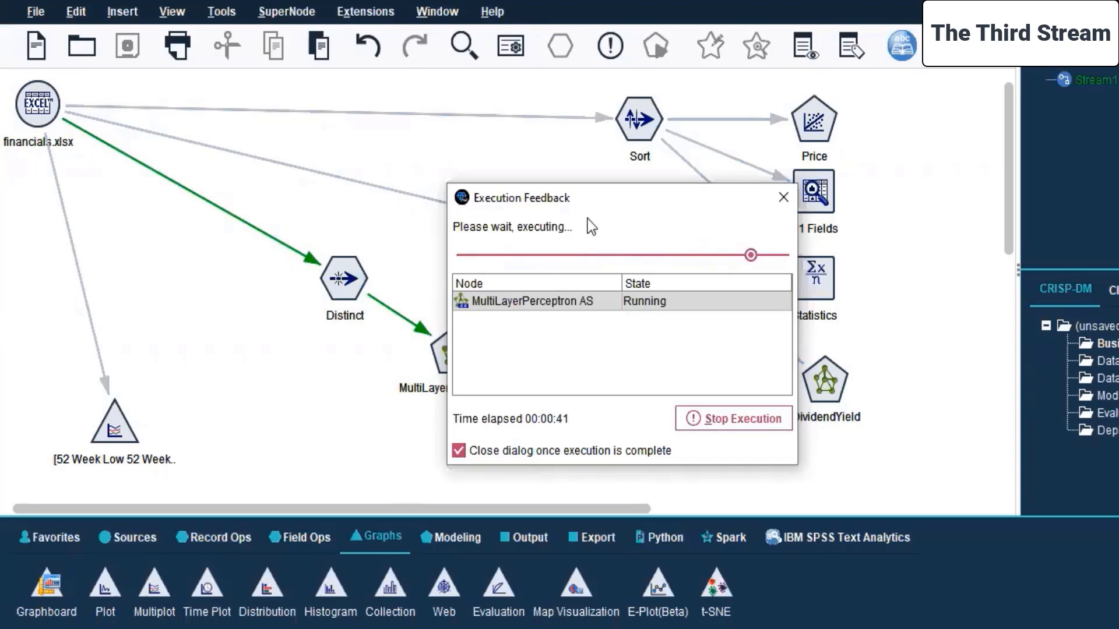
drag(621, 201, 804, 157)
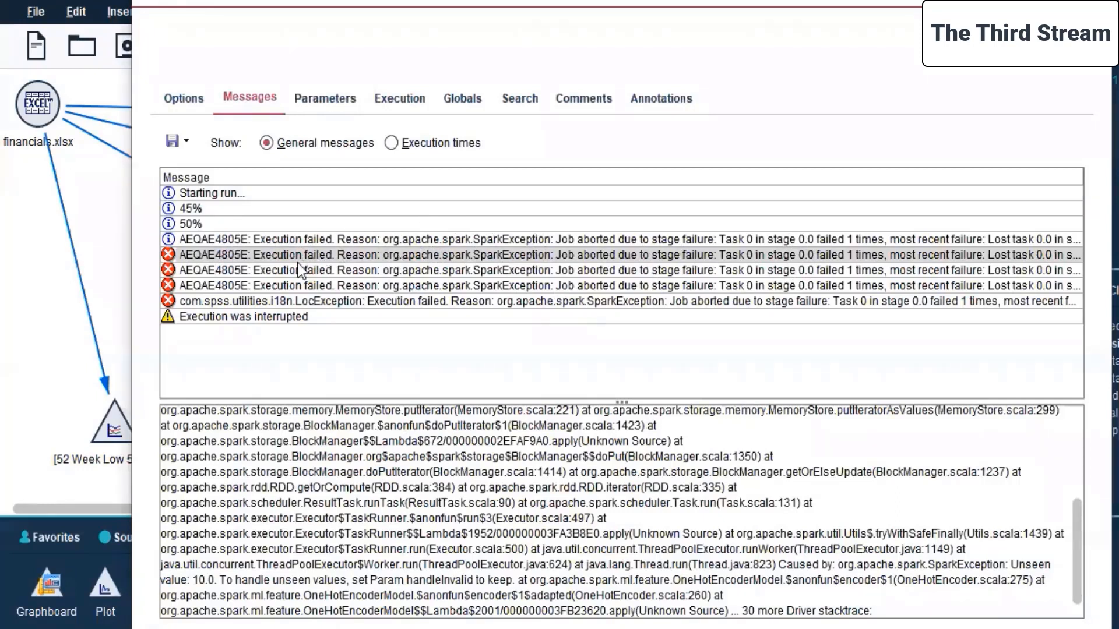
Examine the execution error messages and their details in the stream properties, and dismiss them without changes.
click(757, 302)
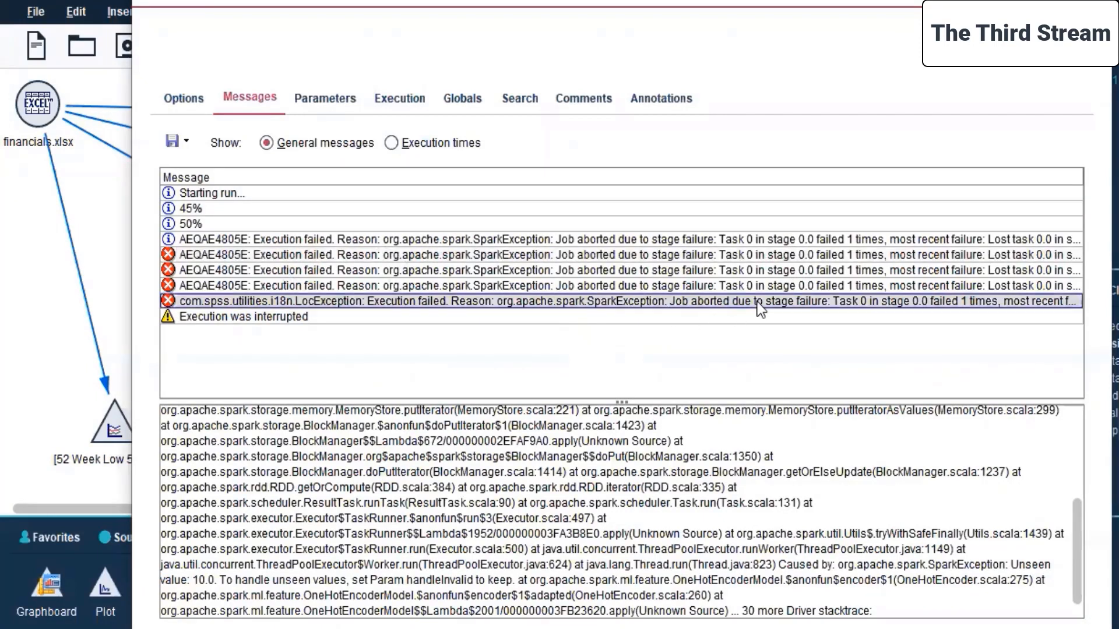
click(767, 286)
click(757, 271)
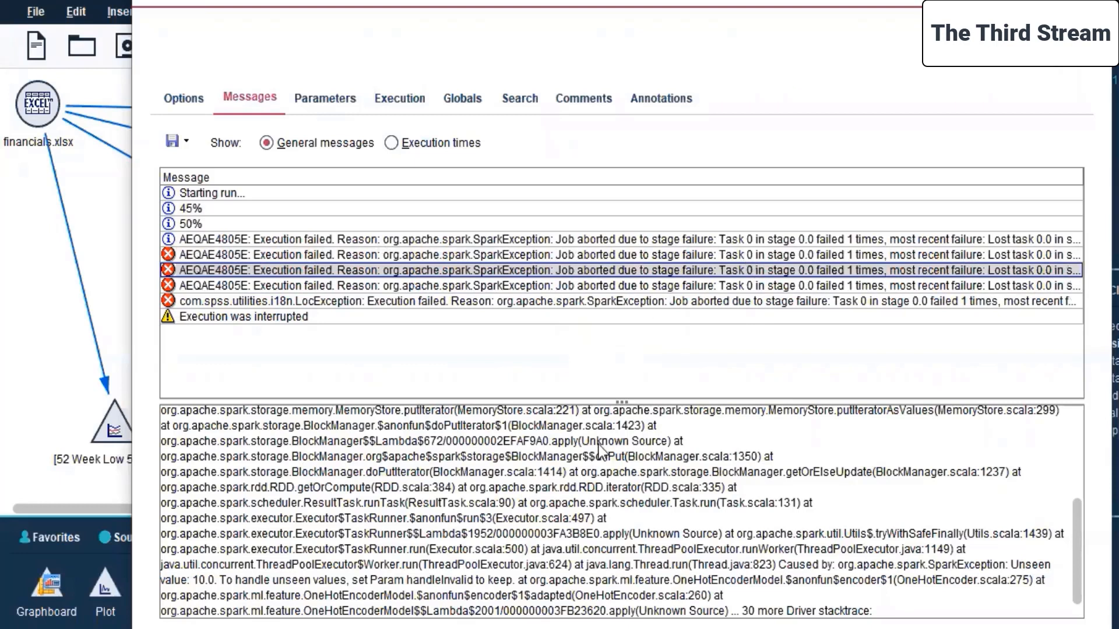
click(462, 495)
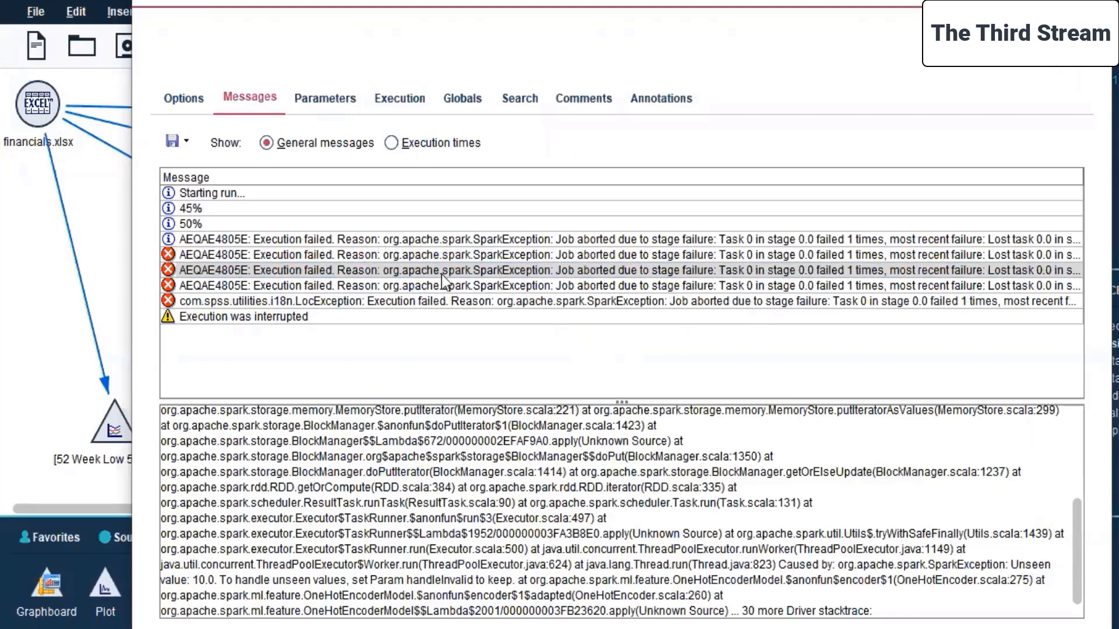
click(176, 99)
click(245, 94)
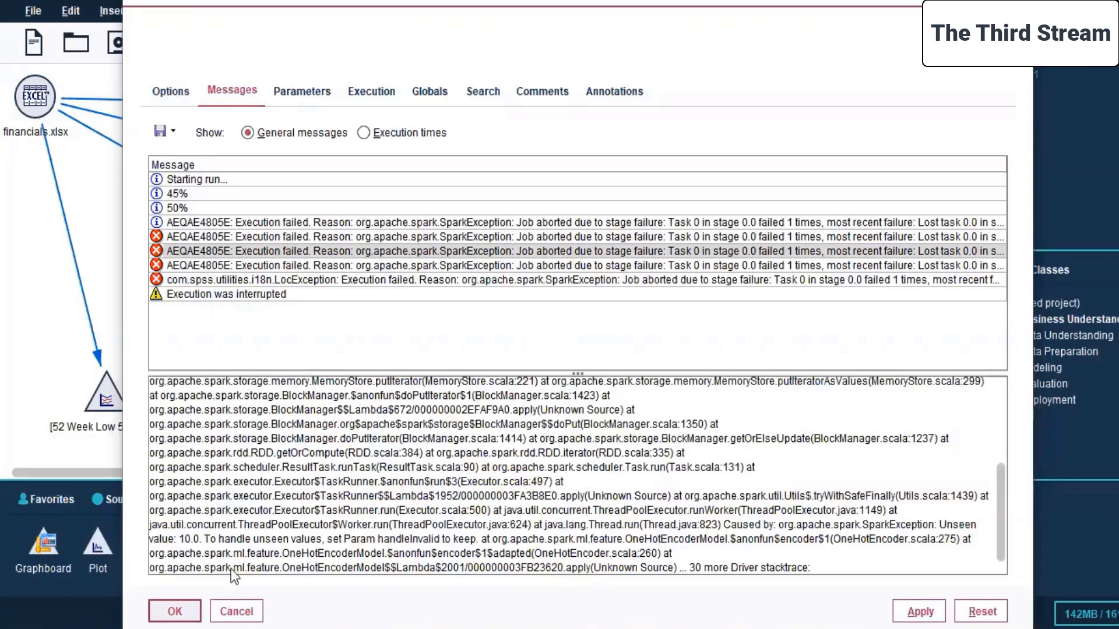
click(236, 611)
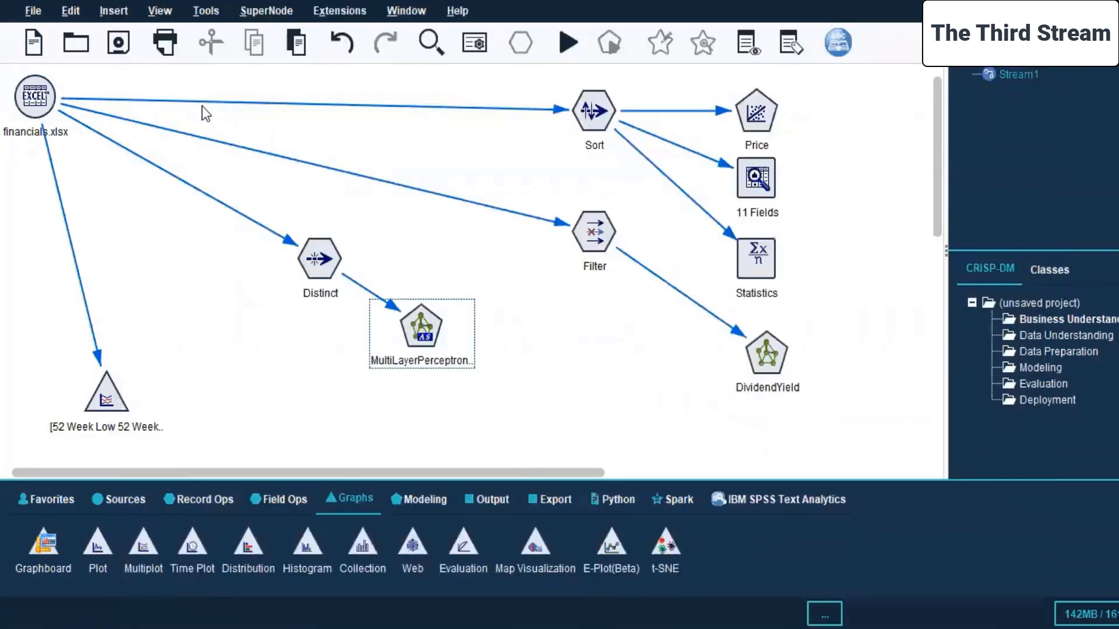
Enable the data cache on the financials.xlsx source node.
click(44, 96)
right_click(44, 96)
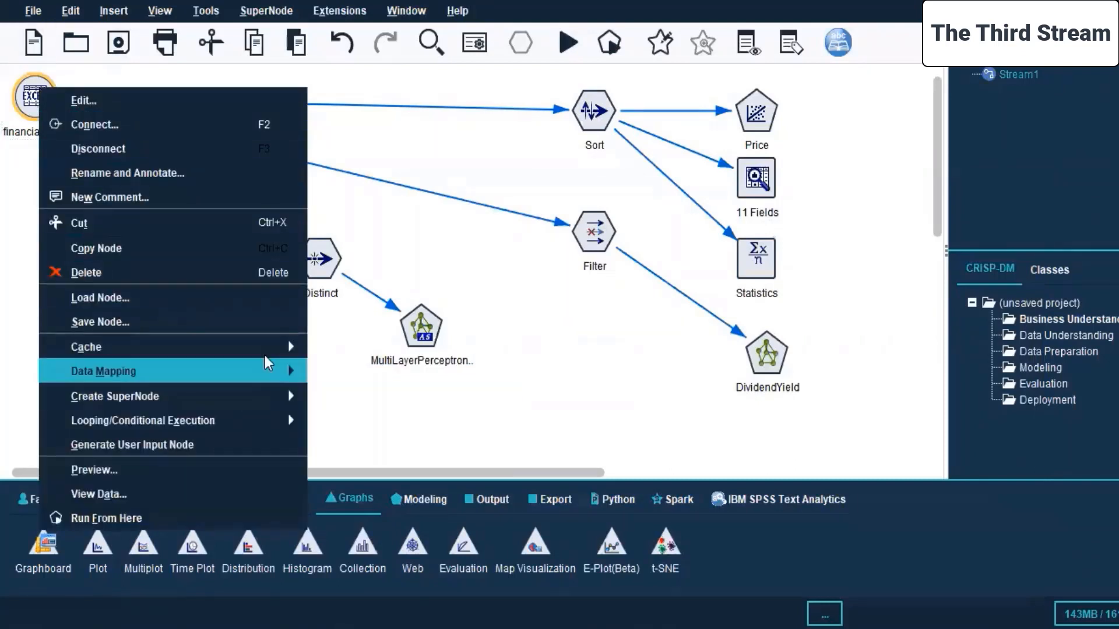
mouse_move(266, 354)
click(333, 350)
Enable the data cache on the Sort node.
click(604, 112)
right_click(604, 112)
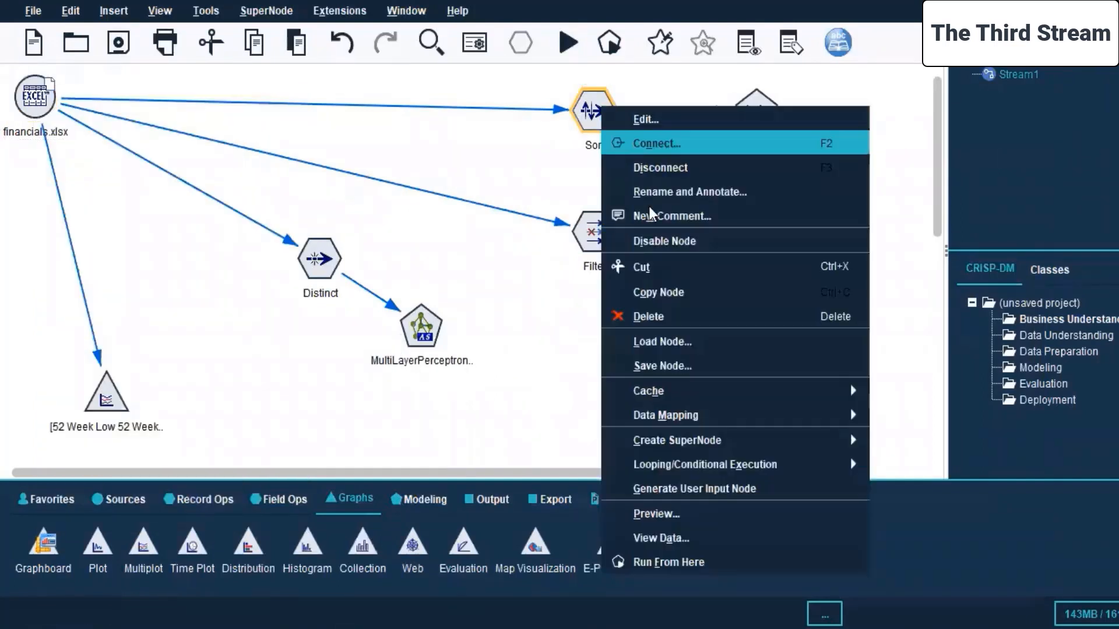
mouse_move(845, 395)
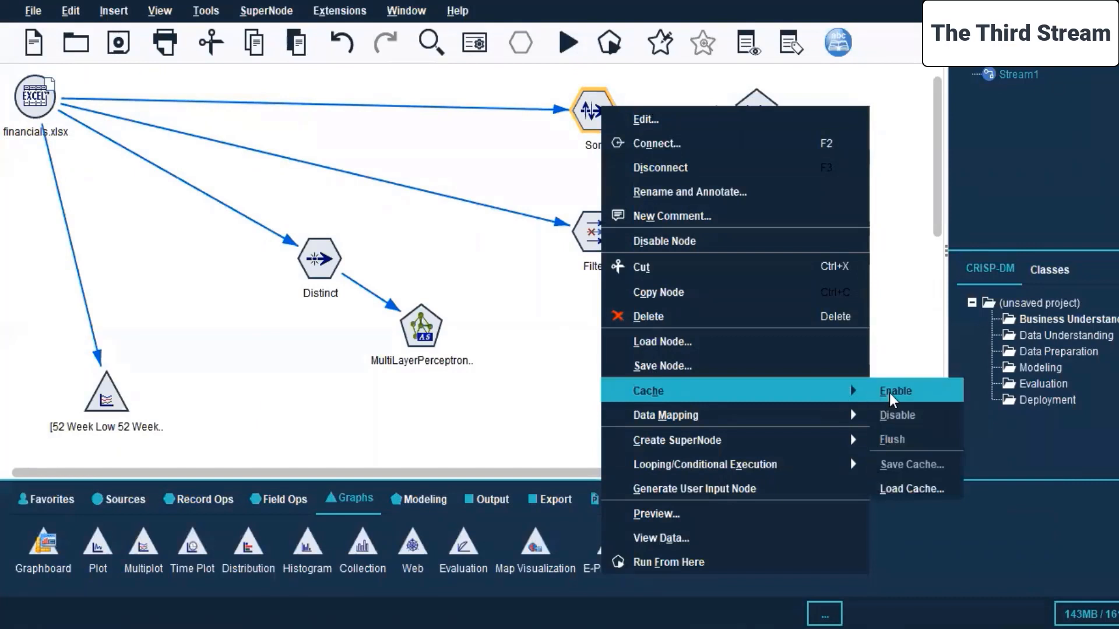
click(889, 392)
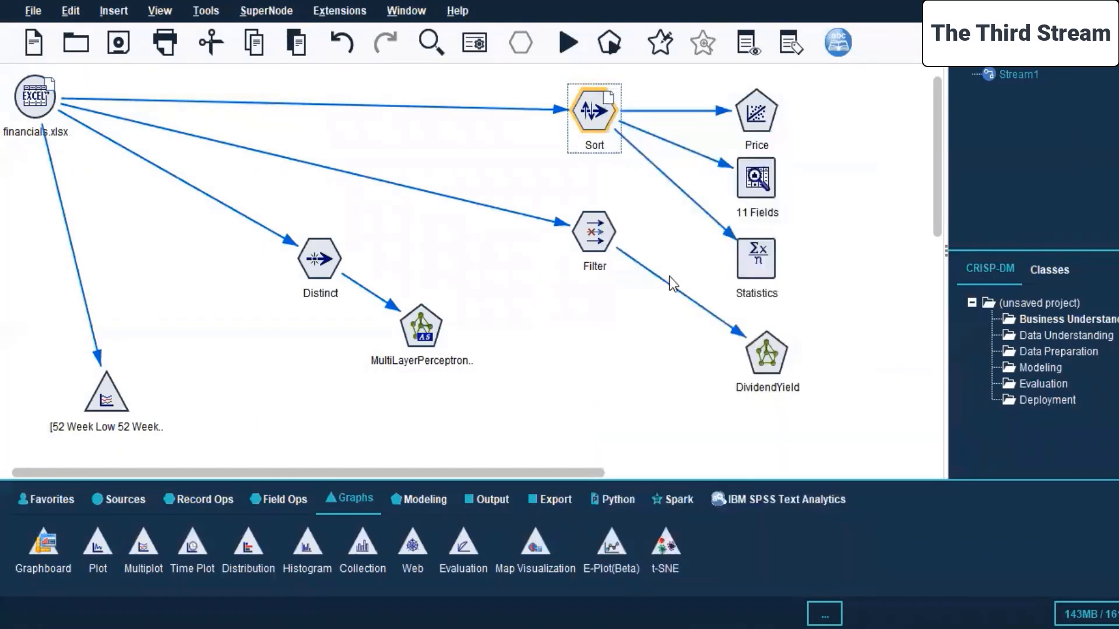
click(854, 203)
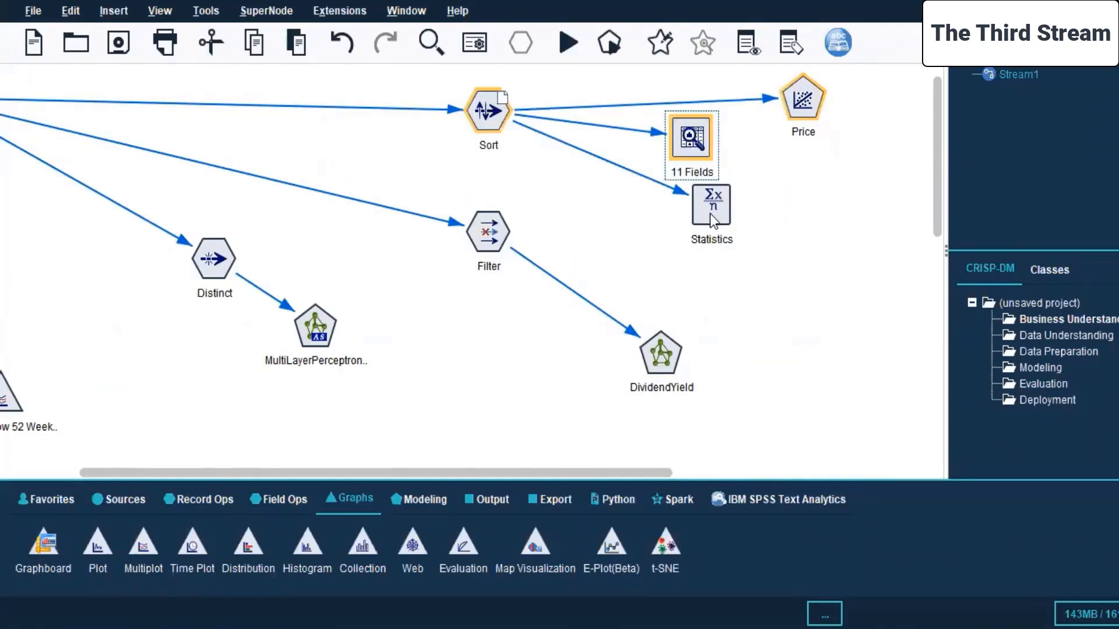
Rearrange the Sort branch's output nodes and try to run Sort, Price, 11 Fields and Statistics as a selection, dismissing the stream messages.
ctrl+click(712, 220)
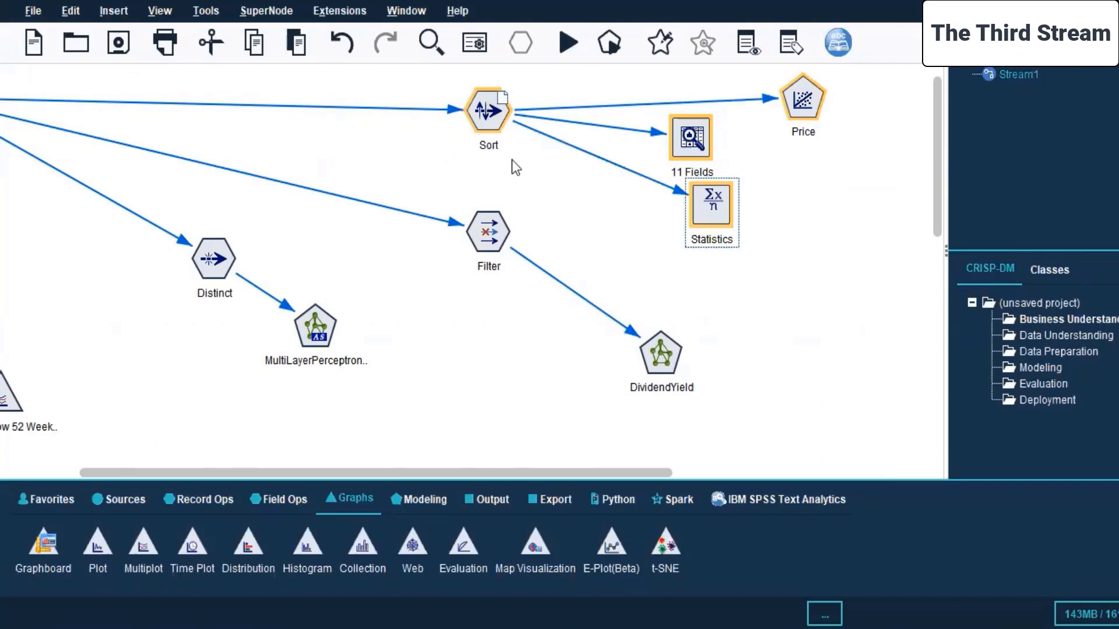
right_click(491, 111)
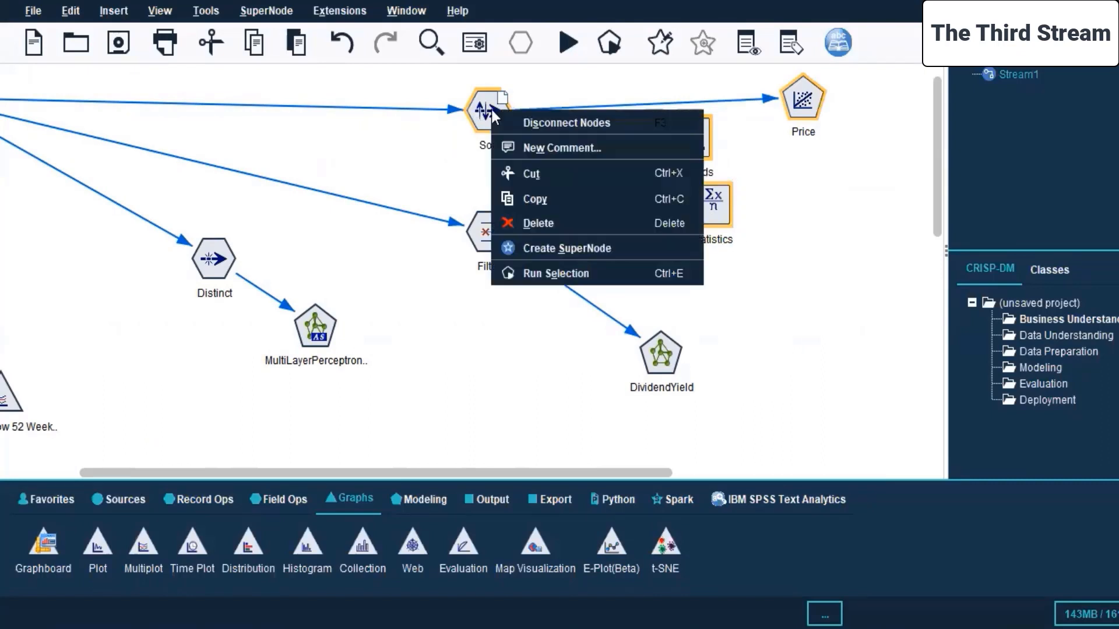
click(578, 274)
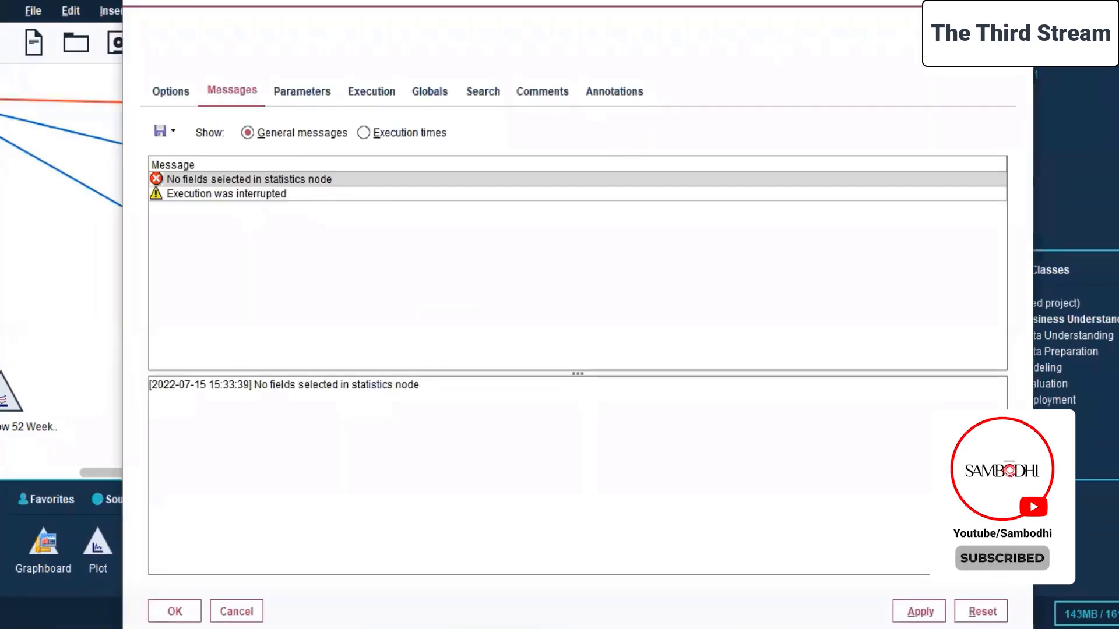
click(1016, 6)
Set the Statistics node to examine Price, Price/Earnings, Price/Sales and Price/Book, and apply the settings.
click(702, 204)
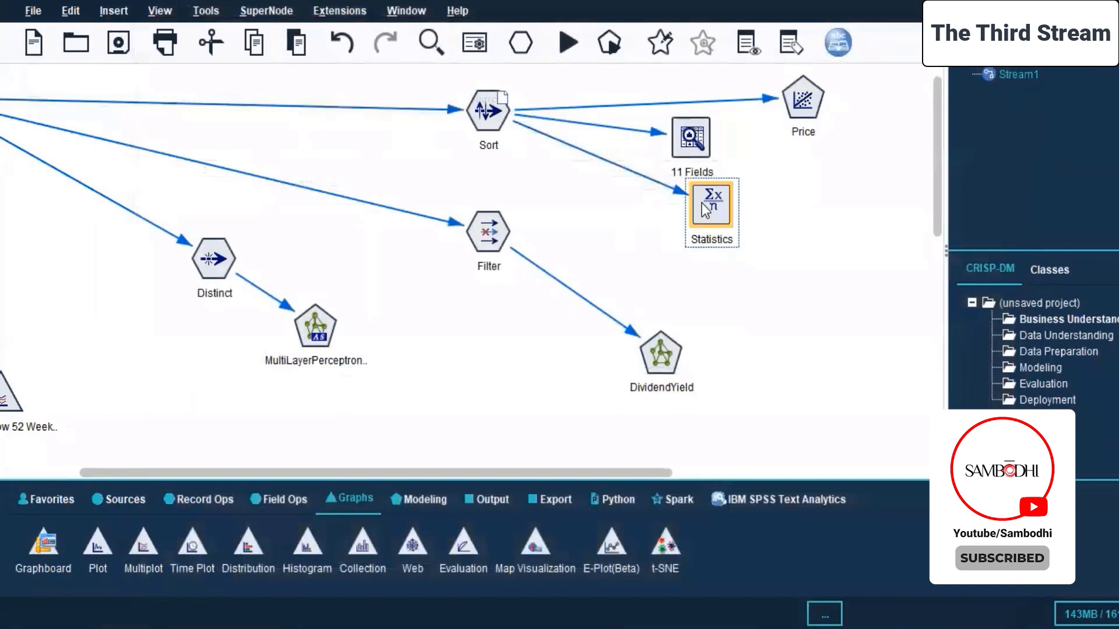
right_click(704, 208)
click(730, 213)
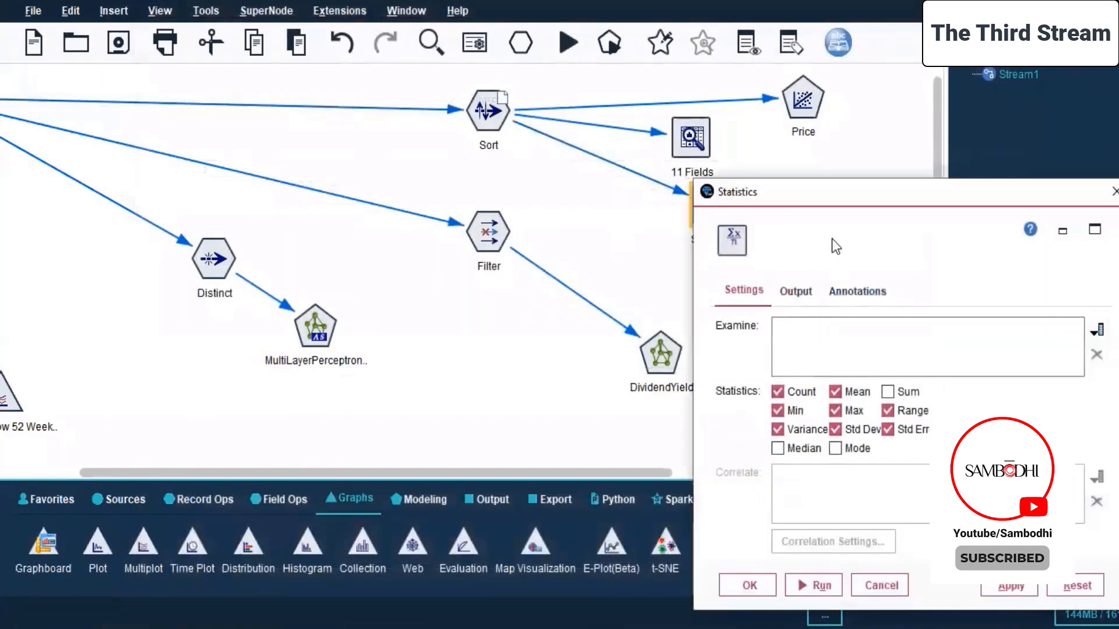
click(975, 259)
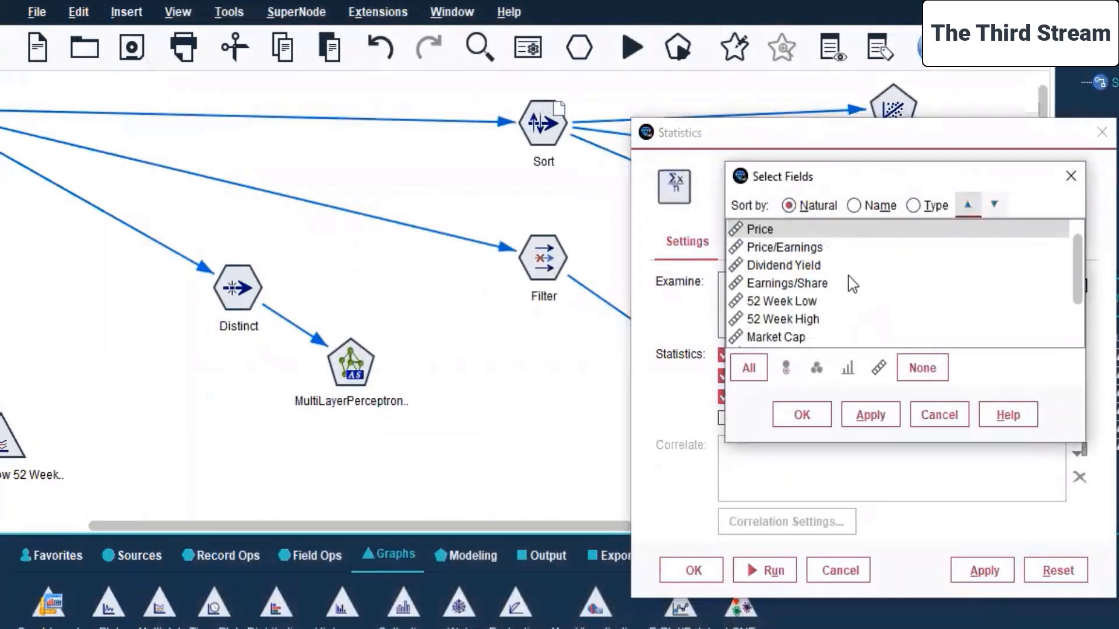
click(779, 251)
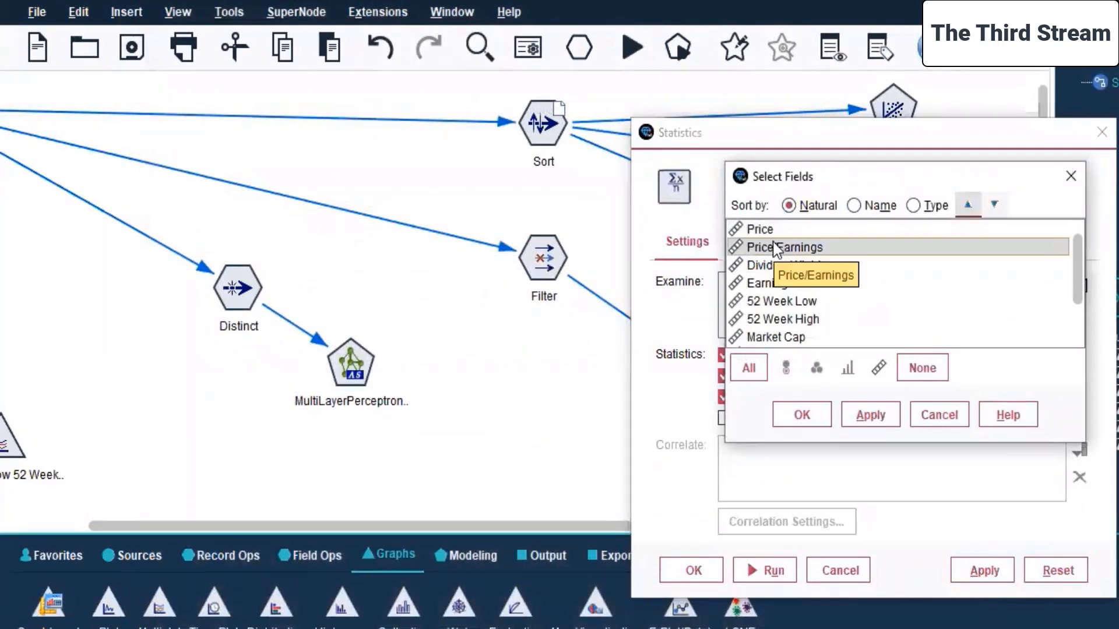
click(770, 230)
scroll(775, 233, down, 1)
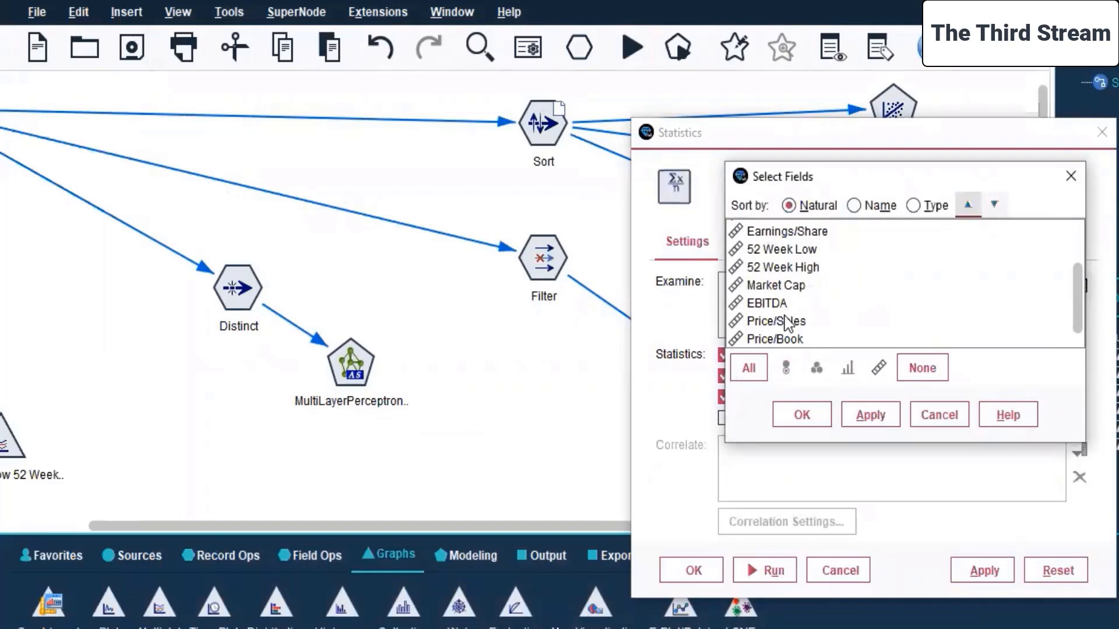
click(786, 323)
ctrl+click(792, 340)
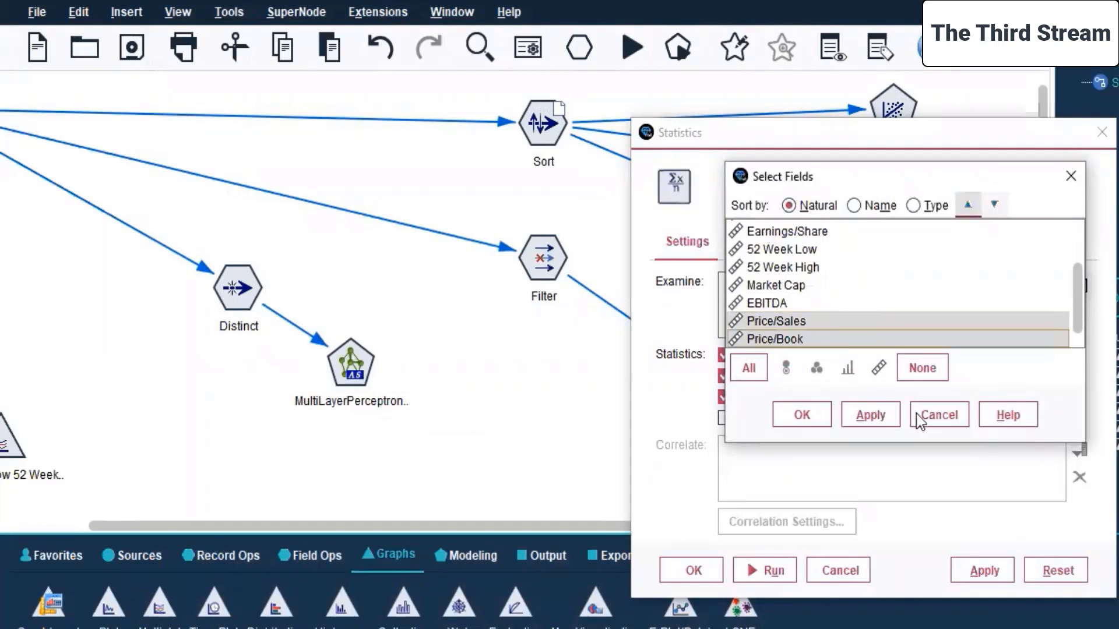
click(885, 417)
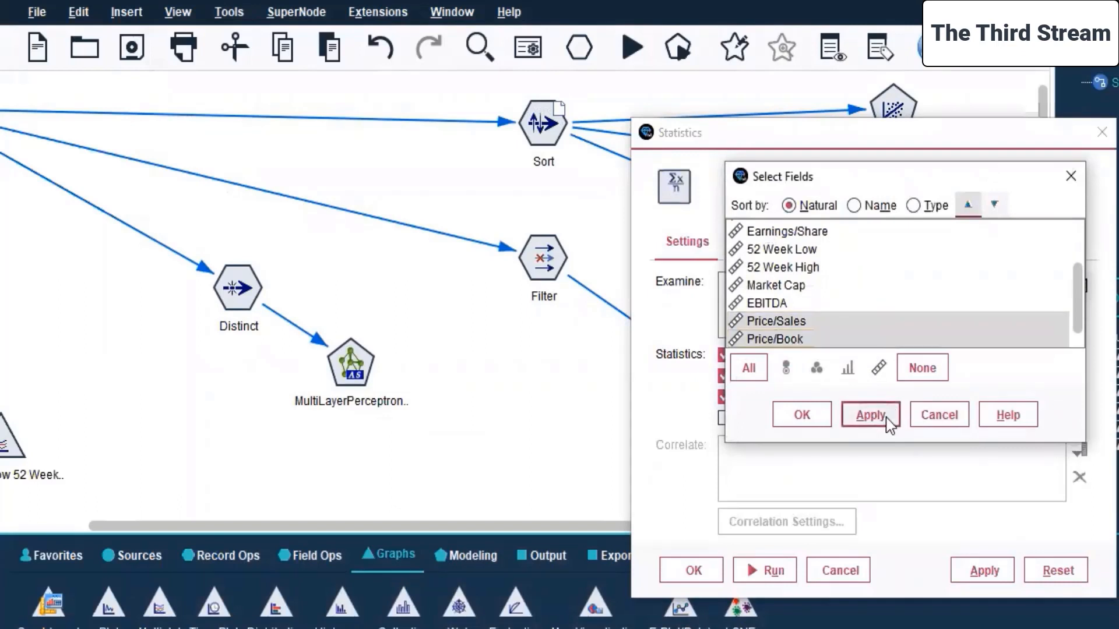
click(797, 416)
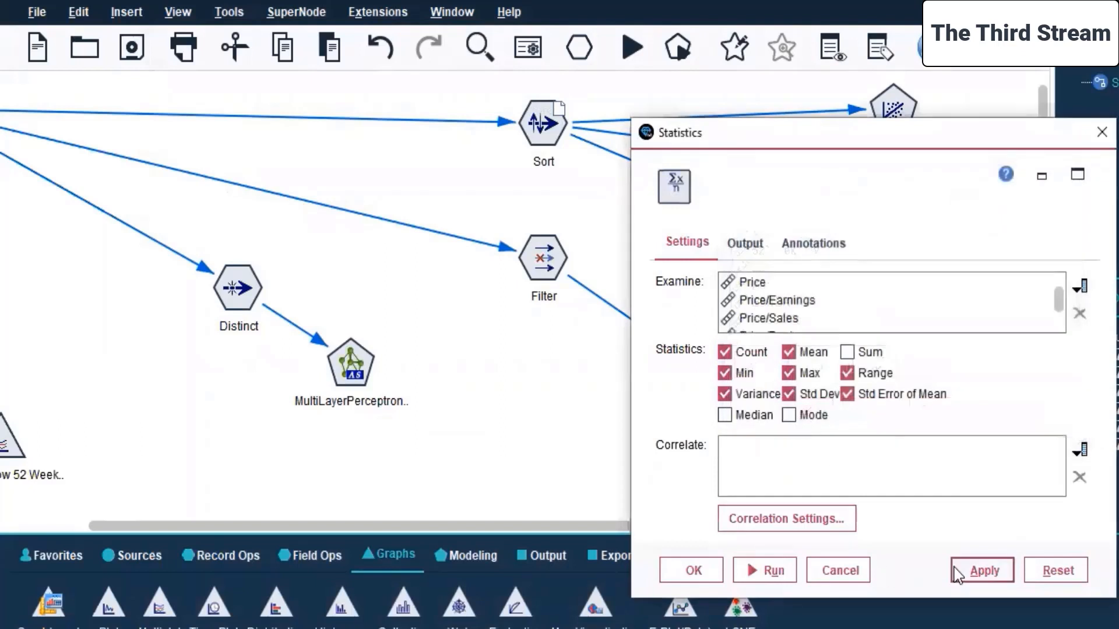
click(982, 574)
Correlate the examined fields with Price/Earnings, Price/Sales and Price/Book, and accept the Statistics node settings.
click(1078, 451)
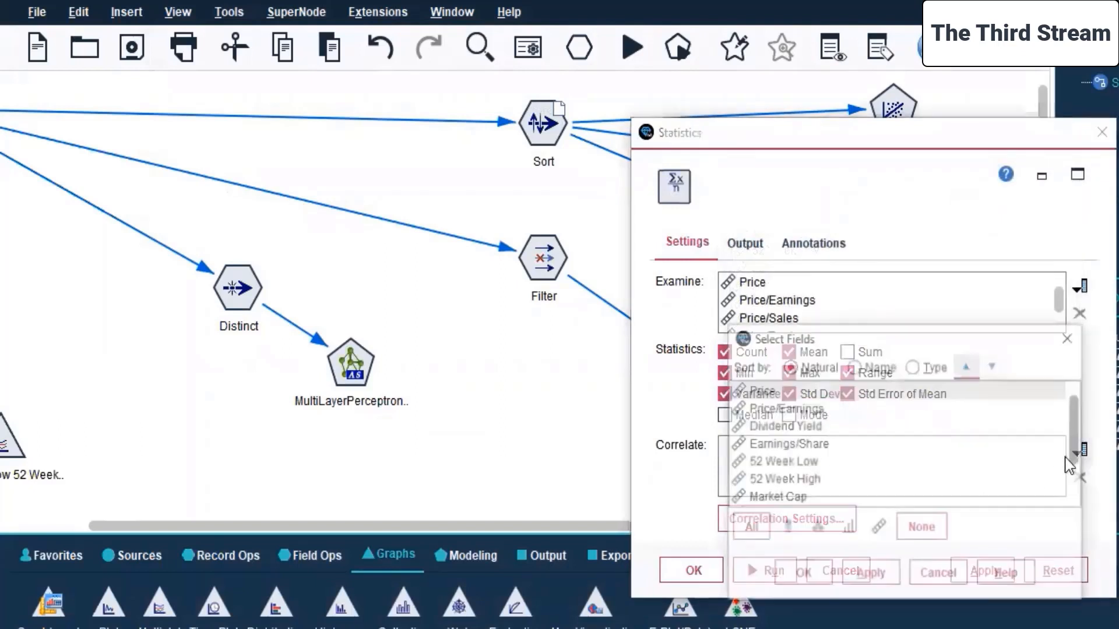
click(797, 409)
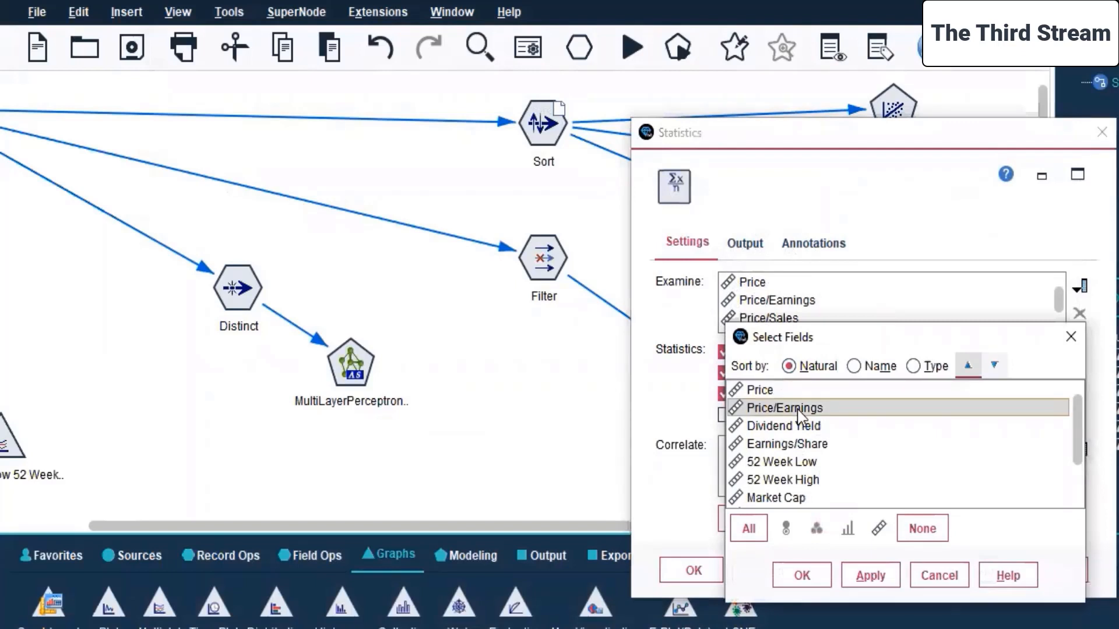
scroll(800, 417, down, 1)
click(803, 481)
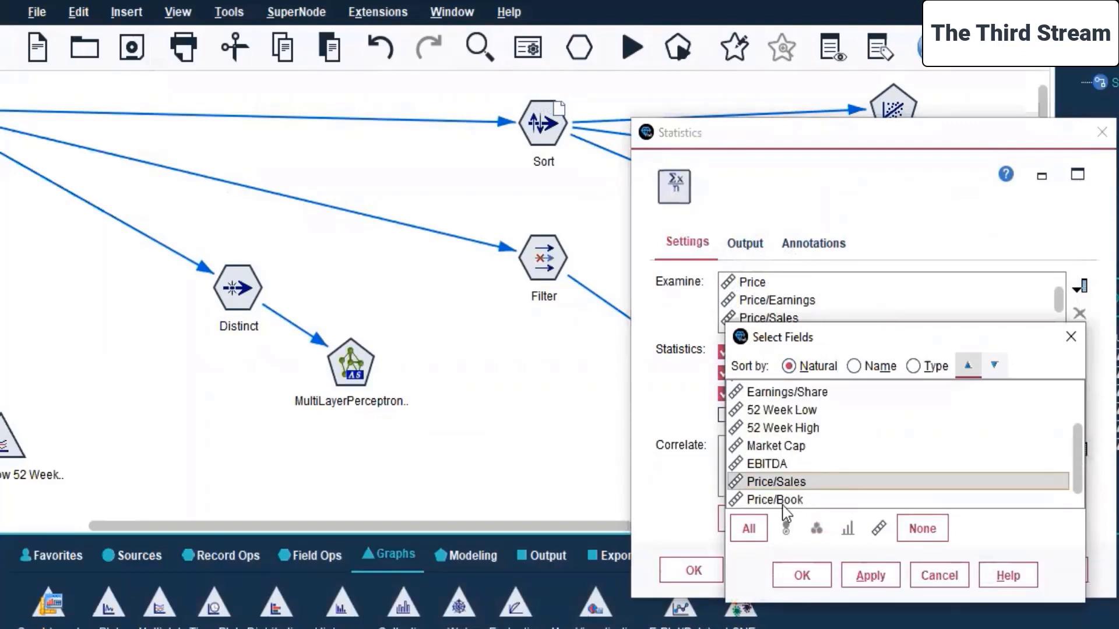
shift+click(807, 500)
click(881, 577)
click(800, 575)
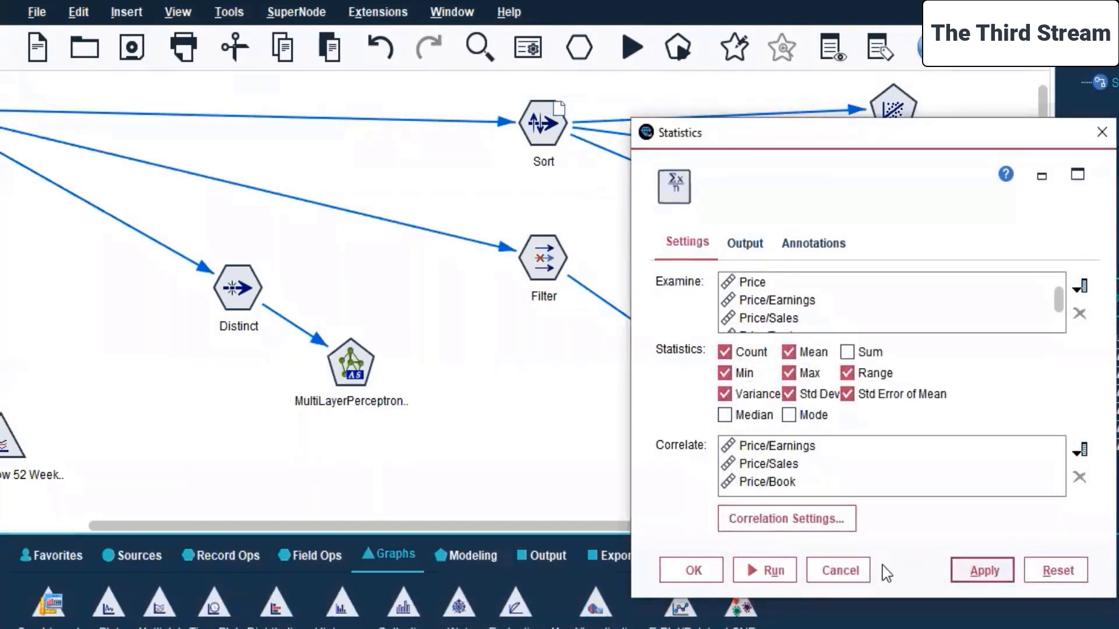
click(693, 570)
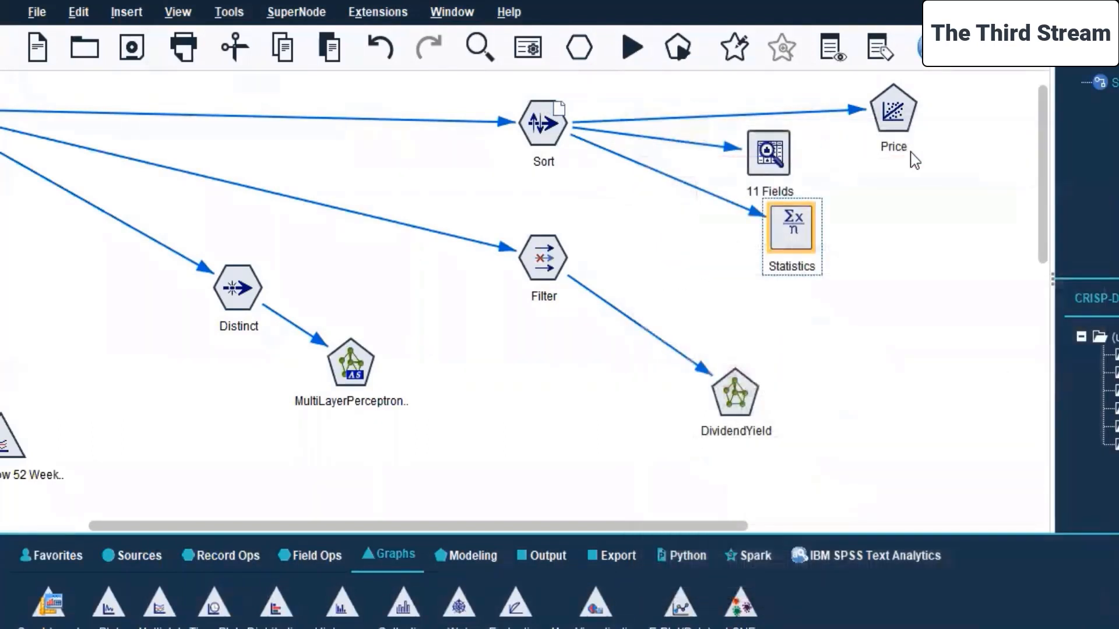